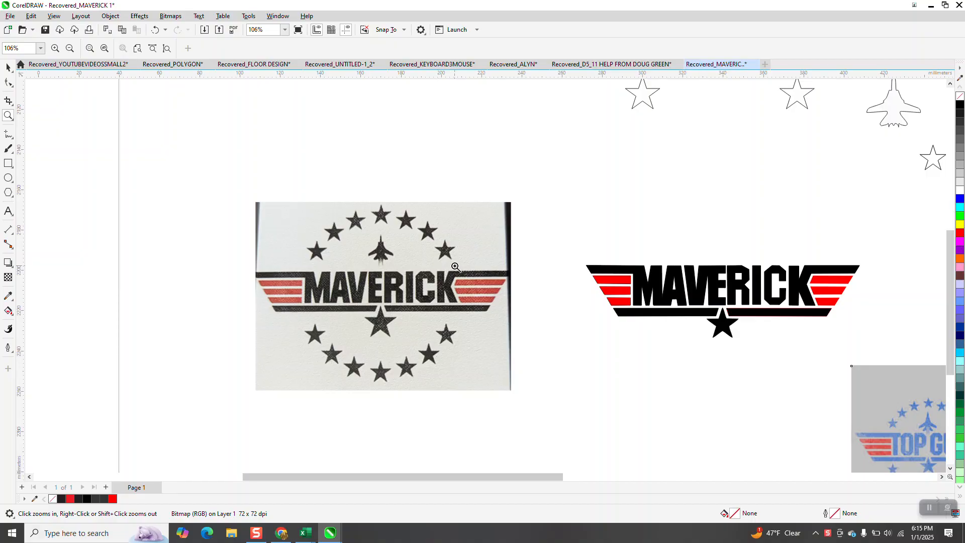
Group the three objects of the vector Maverick logo and centre the group on the page.
scroll(297, 264, "down", 1)
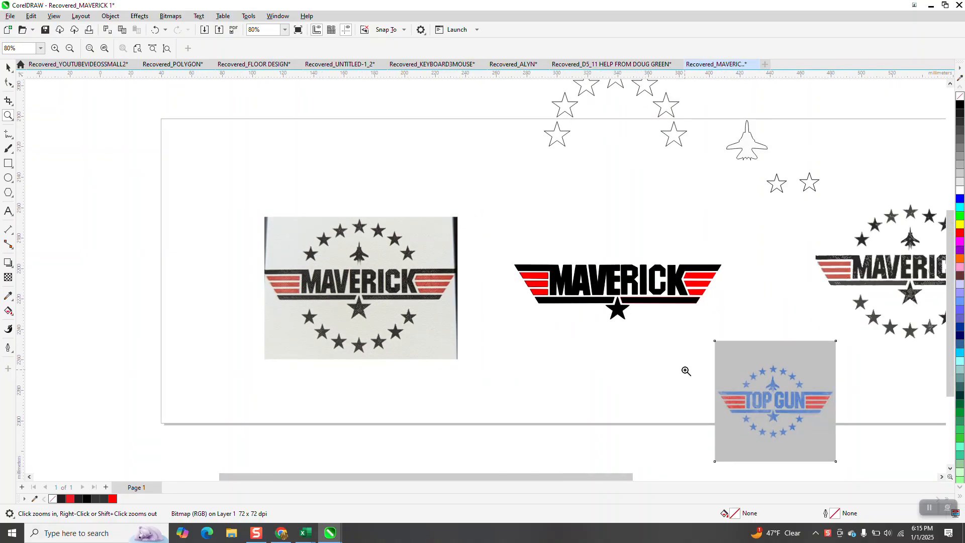
left_click_drag(814, 337, 818, 469)
scroll(705, 405, "down", 2)
scroll(706, 406, "down", 3)
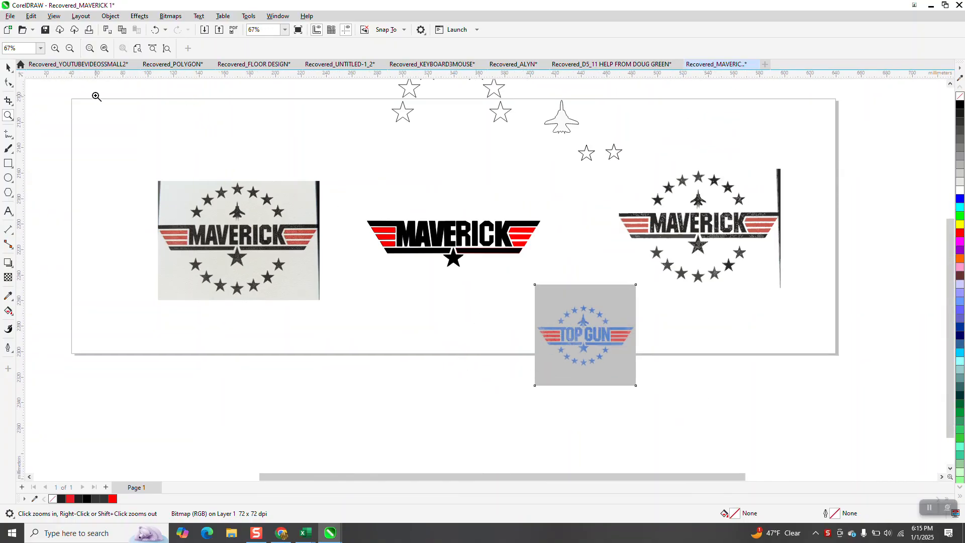
left_click(8, 67)
left_click(462, 229)
left_click_drag(346, 194, 573, 281)
key("ctrl+g")
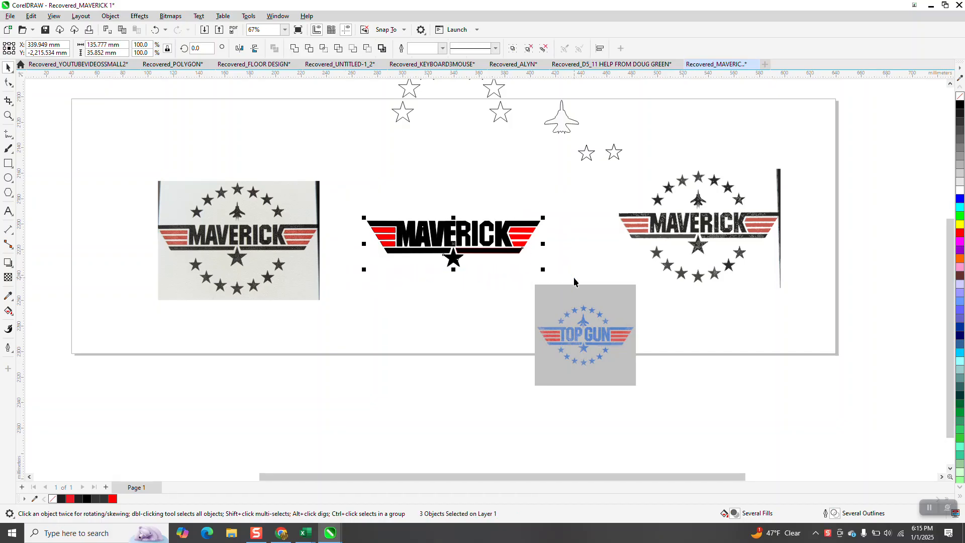
key("p")
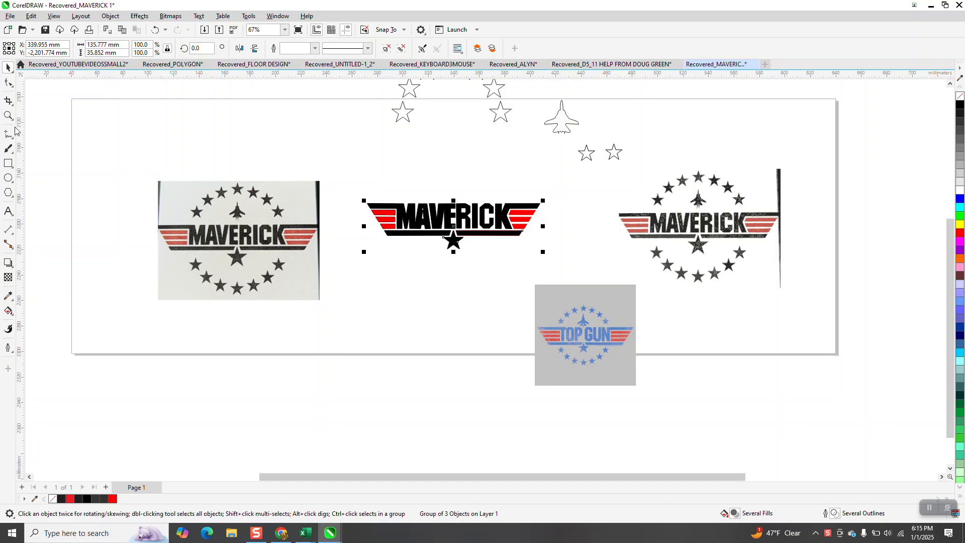
Add one vertical and one horizontal guideline and centre both on the page.
left_click(8, 115)
left_click_drag(350, 181, 629, 289)
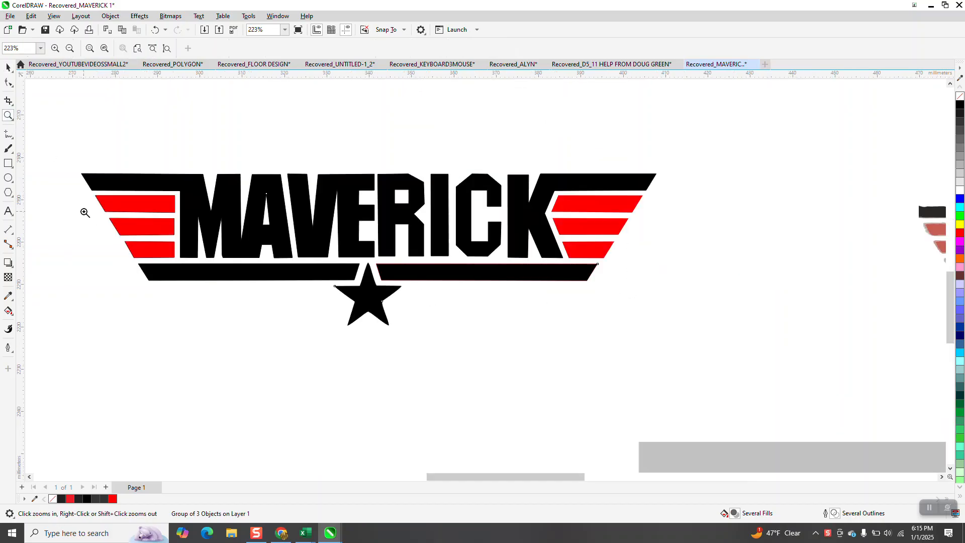
left_click_drag(20, 170, 76, 168)
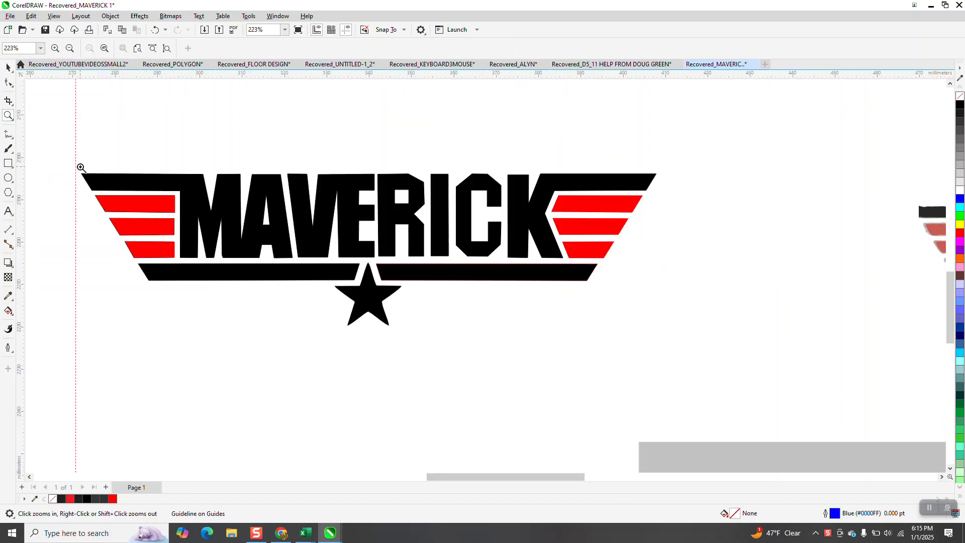
key("p")
left_click_drag(362, 76, 361, 99)
key("p")
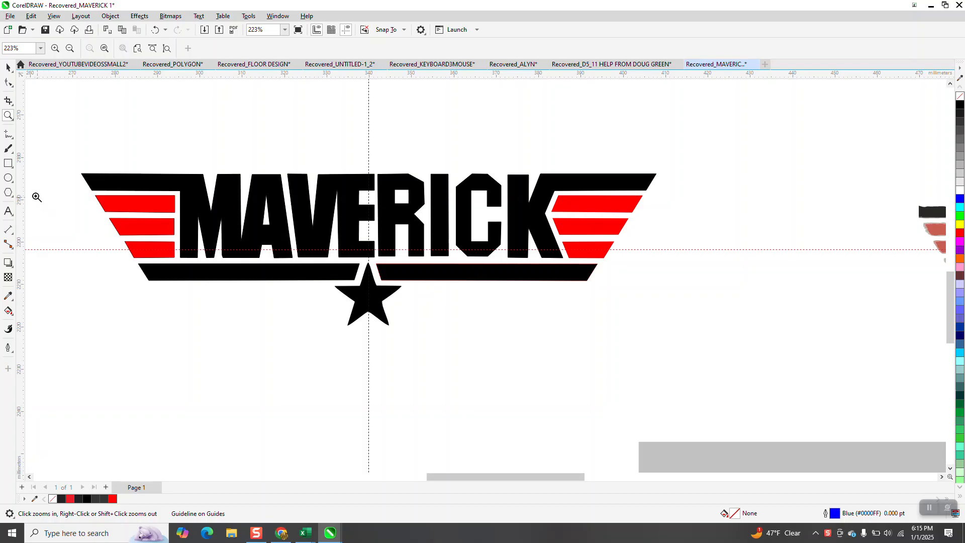
Draw a circle about 109.4 mm in diameter centred on the intersection of the two guidelines.
left_click(9, 178)
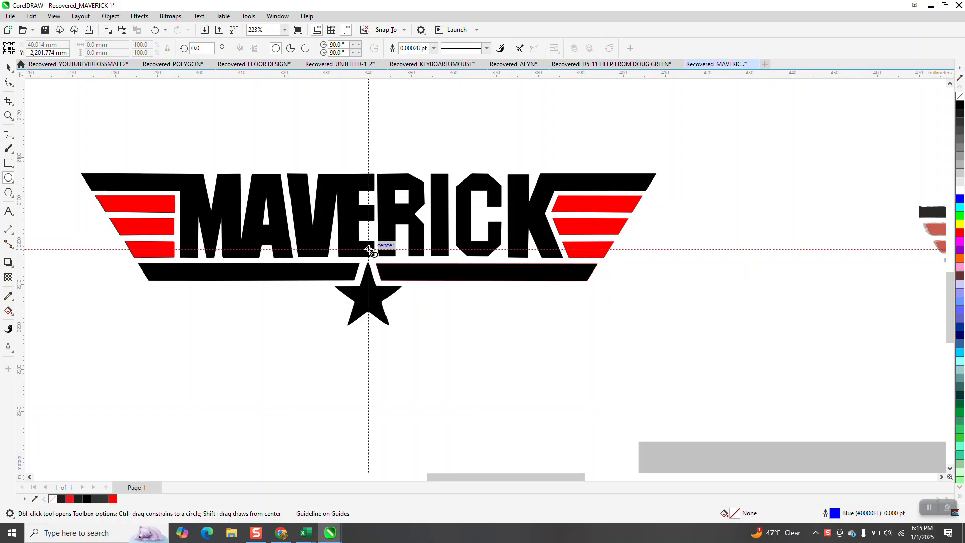
left_click_drag(369, 250, 274, 422)
scroll(272, 425, "down", 2)
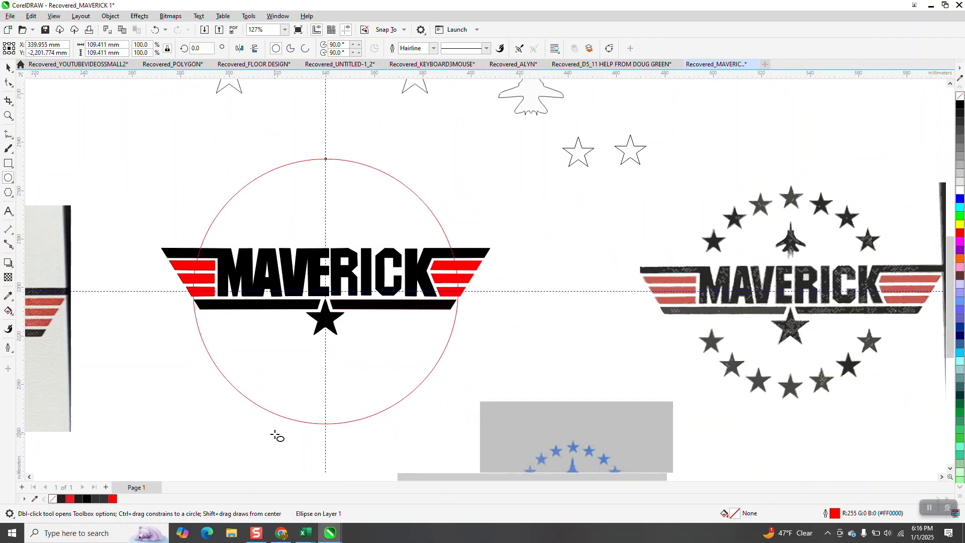
scroll(416, 409, "down", 3)
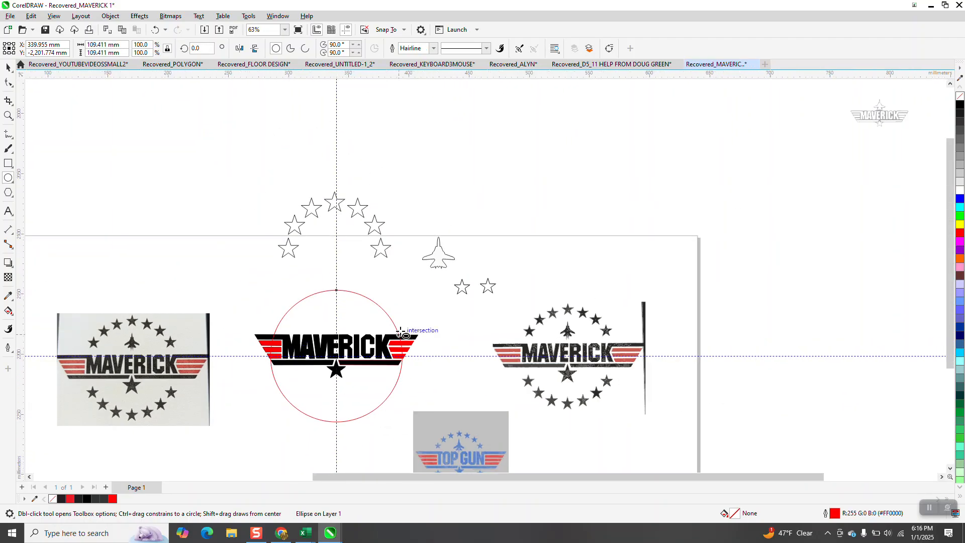
Scale the red circle about its centre to 96%, making it about 105 mm in diameter.
left_click(8, 115)
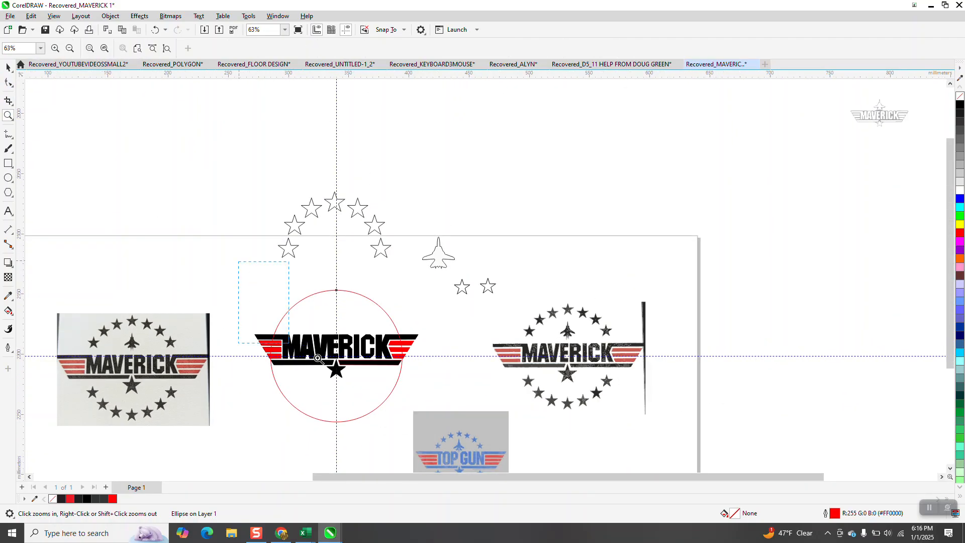
left_click_drag(264, 328, 519, 430)
left_click(7, 67)
key("space")
left_click_drag(545, 145, 543, 151)
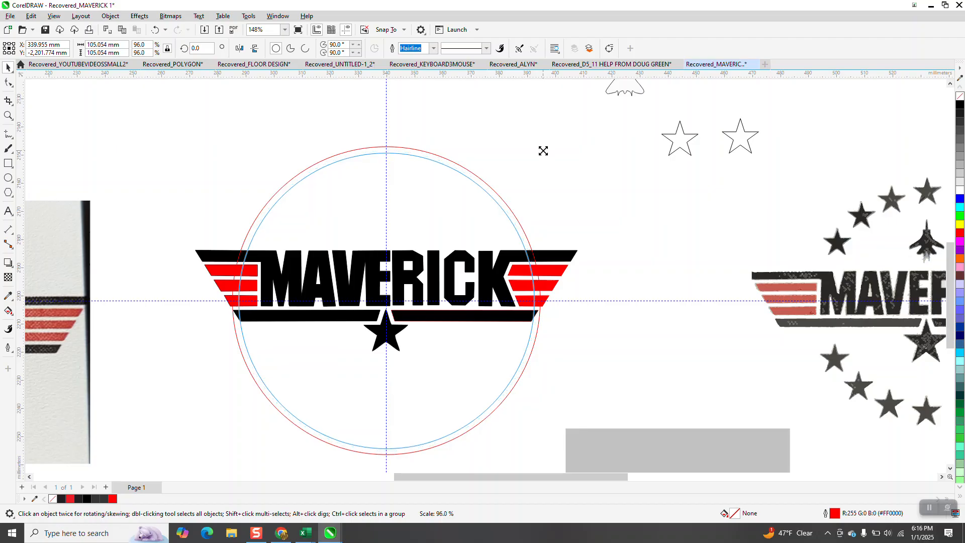
Create a rectangle fitted around the vector Maverick logo group and move it straight down below the logo.
scroll(556, 235, "down", 2)
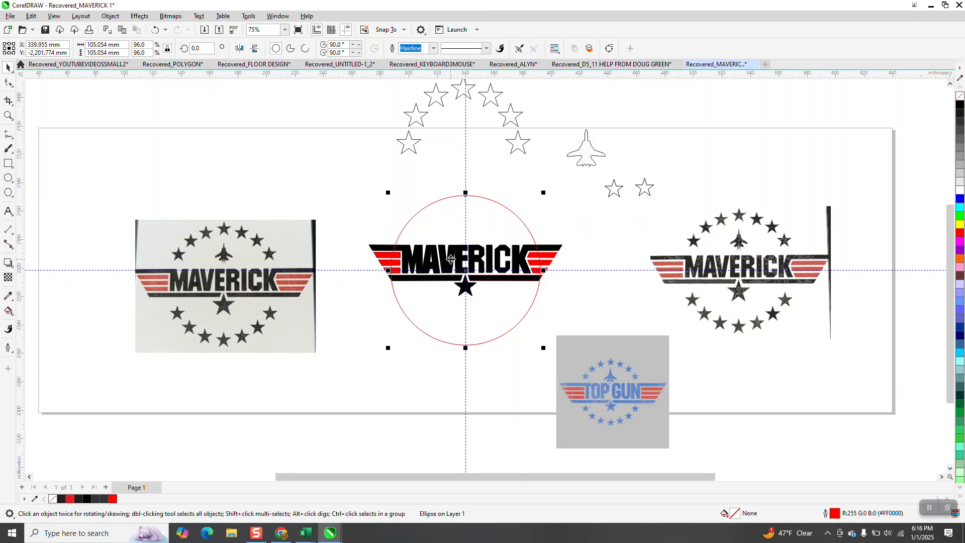
left_click(376, 248)
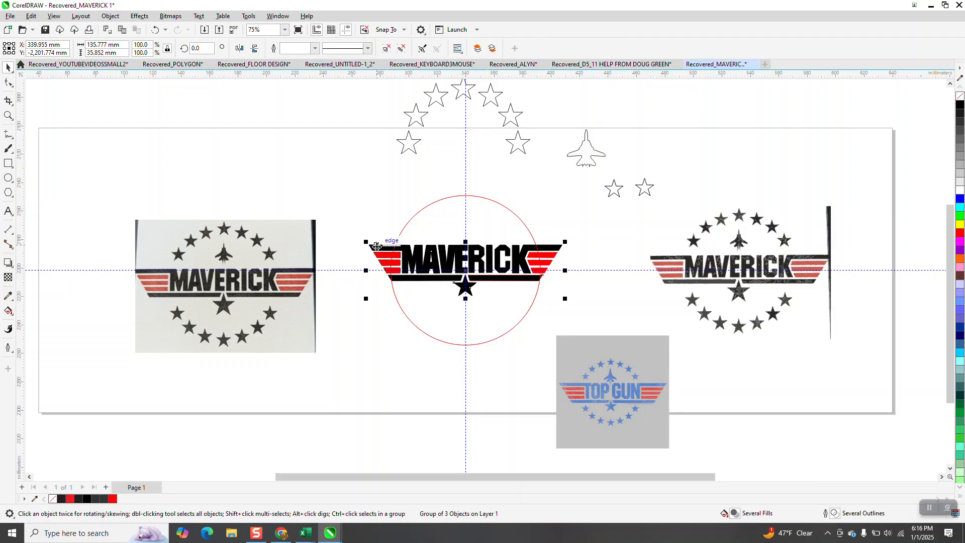
left_click(10, 164)
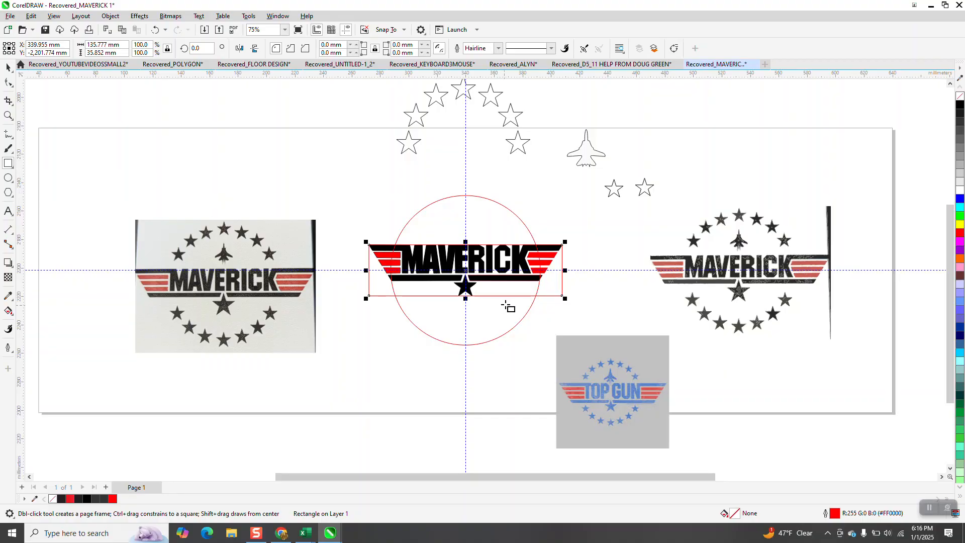
left_click(8, 67)
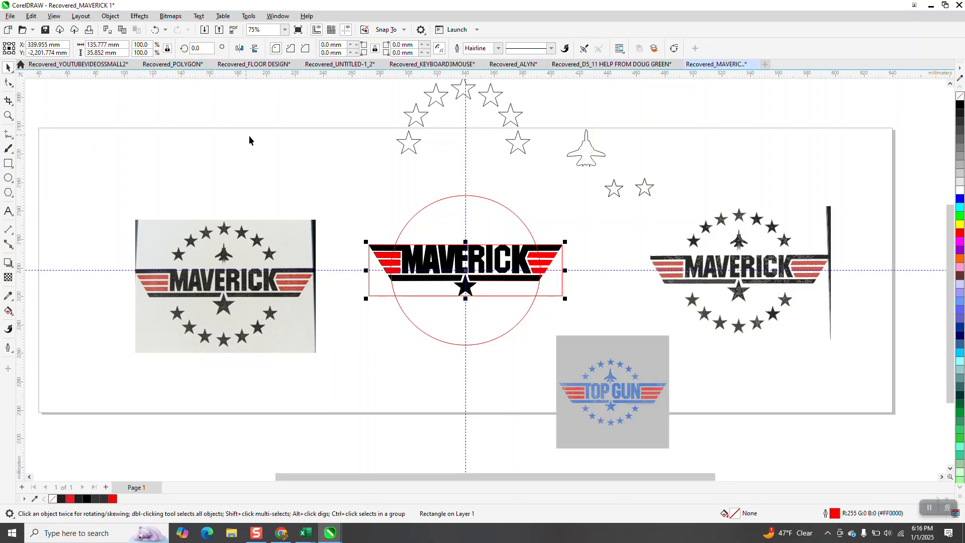
left_click(290, 145)
left_click(468, 290)
left_click(110, 15)
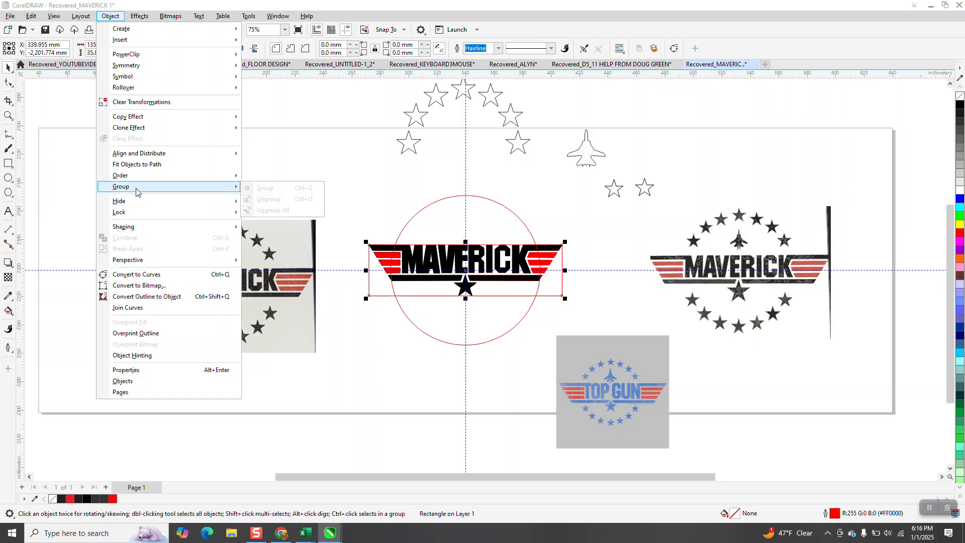
mouse_move(158, 189)
left_click(386, 188)
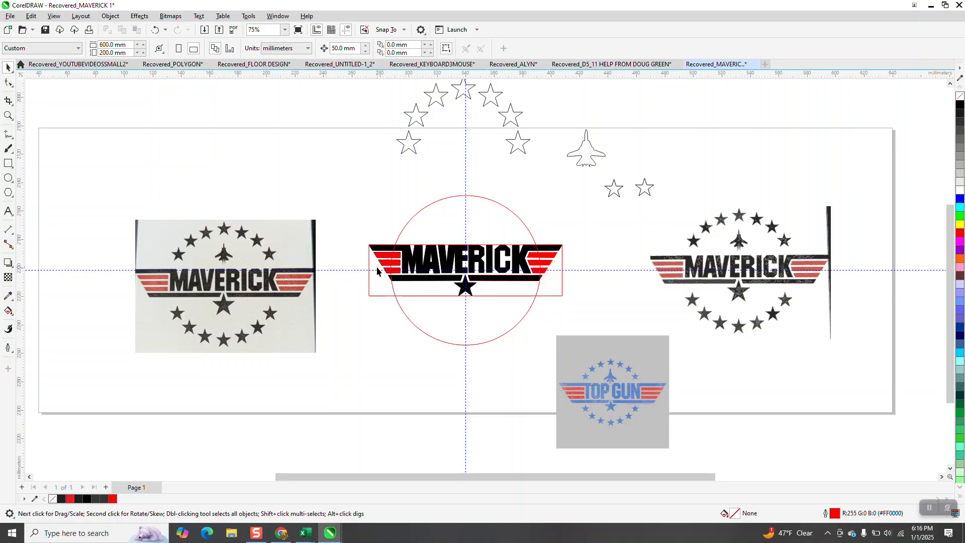
left_click_drag(371, 293, 370, 387)
Ungroup the vector Maverick logo in the centre of the page and clear the selection.
left_click(449, 267)
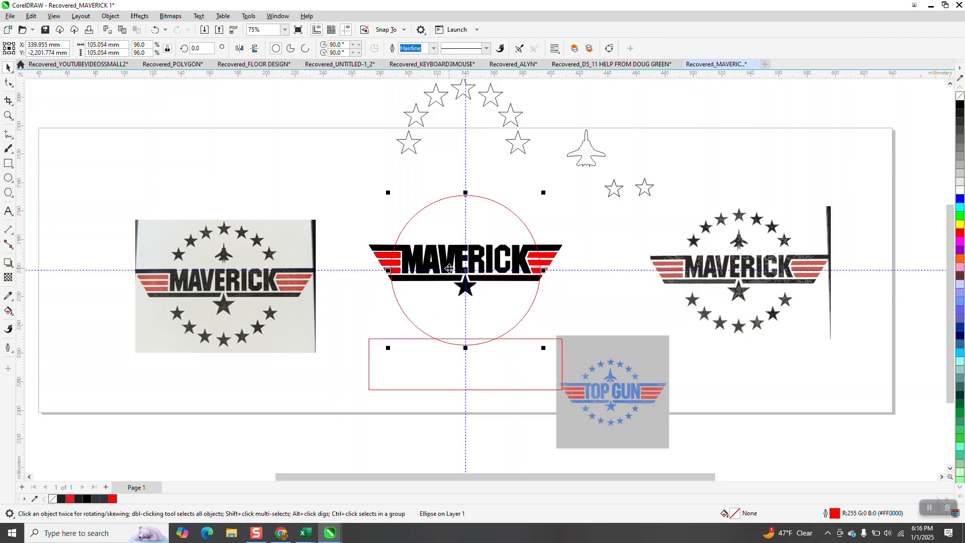
left_click_drag(522, 295, 612, 307)
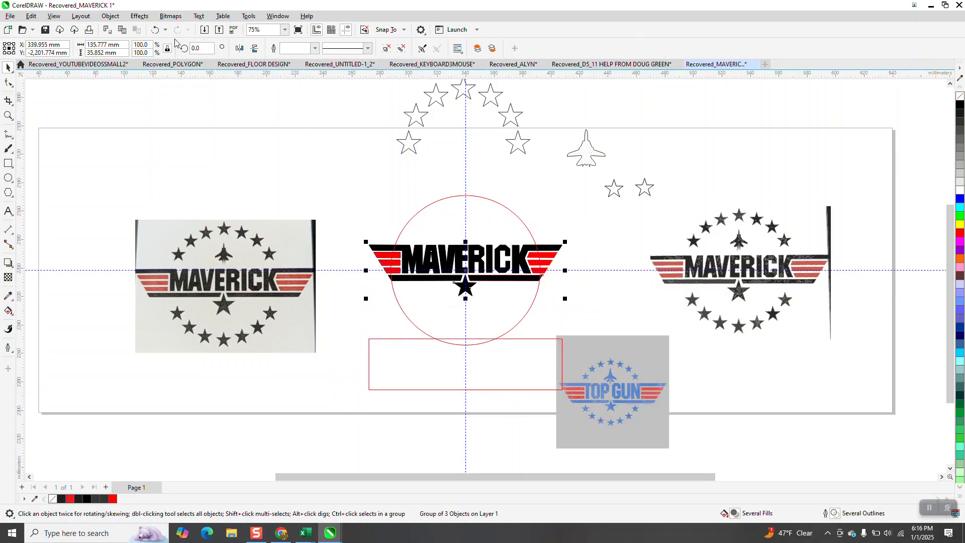
left_click(110, 16)
mouse_move(141, 189)
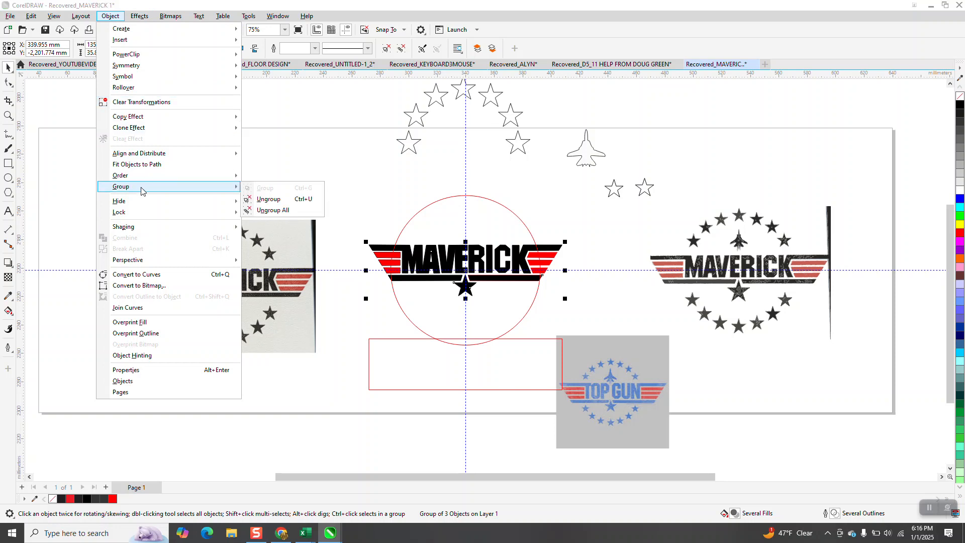
left_click(269, 199)
left_click(519, 308)
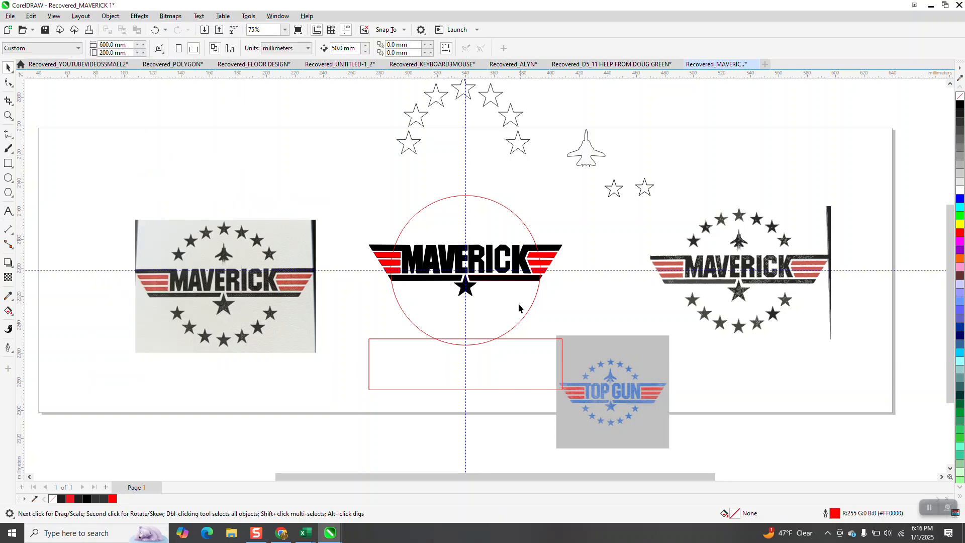
Move the black star out of the logo to above the reference photo and delete the white star left behind it.
left_click_drag(467, 289, 581, 260)
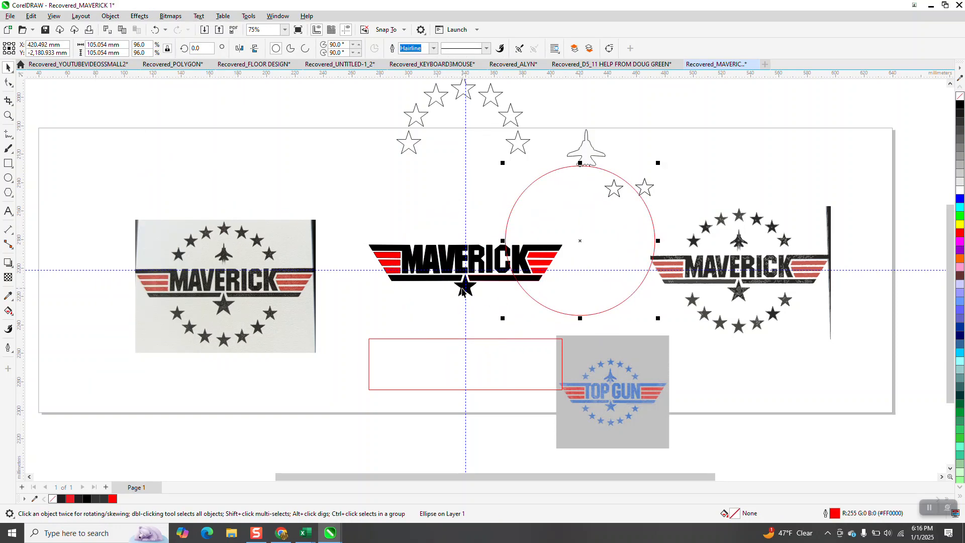
left_click_drag(467, 289, 320, 193)
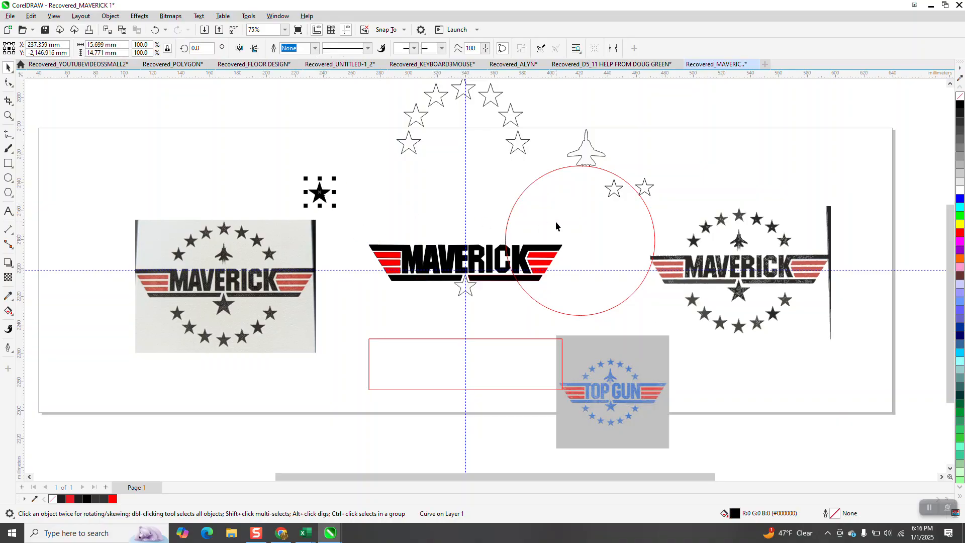
left_click(465, 288)
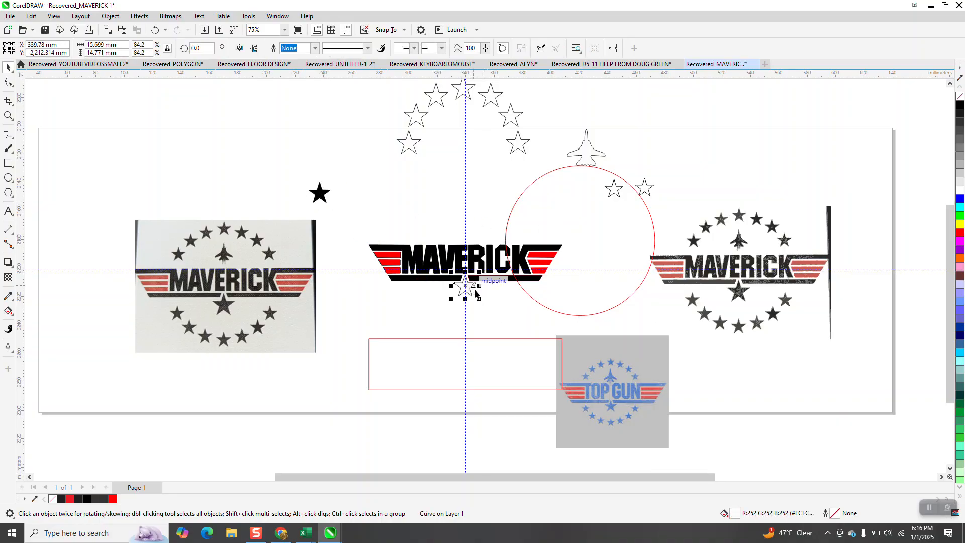
key("Delete")
Centre the red circle on the page again and delete the spare rectangle below the logo.
left_click(554, 224)
key("p")
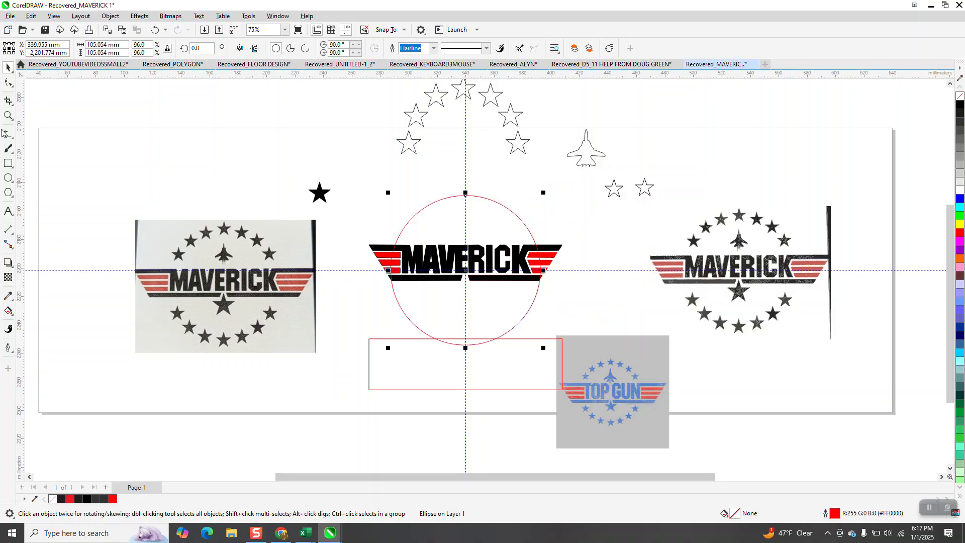
left_click(8, 115)
left_click_drag(379, 205, 613, 381)
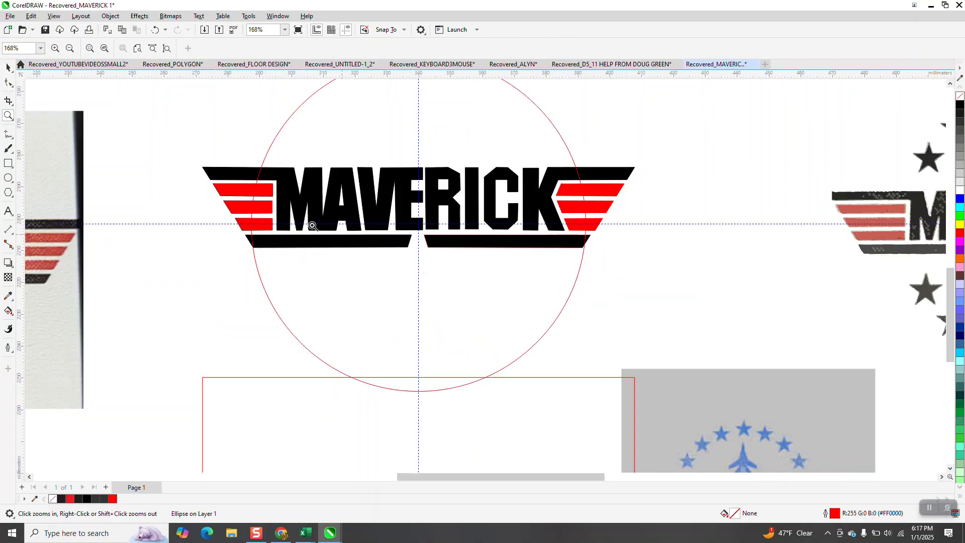
left_click(12, 68)
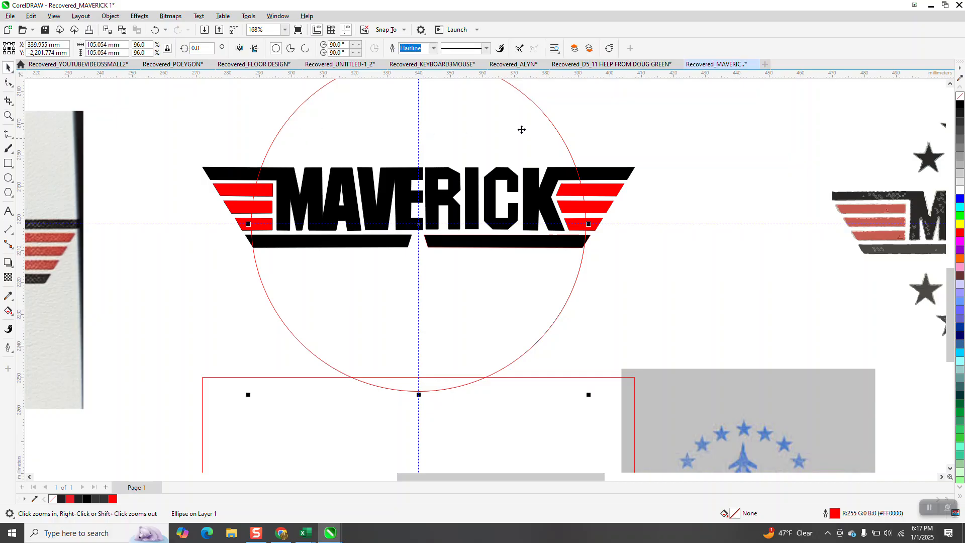
left_click(552, 125)
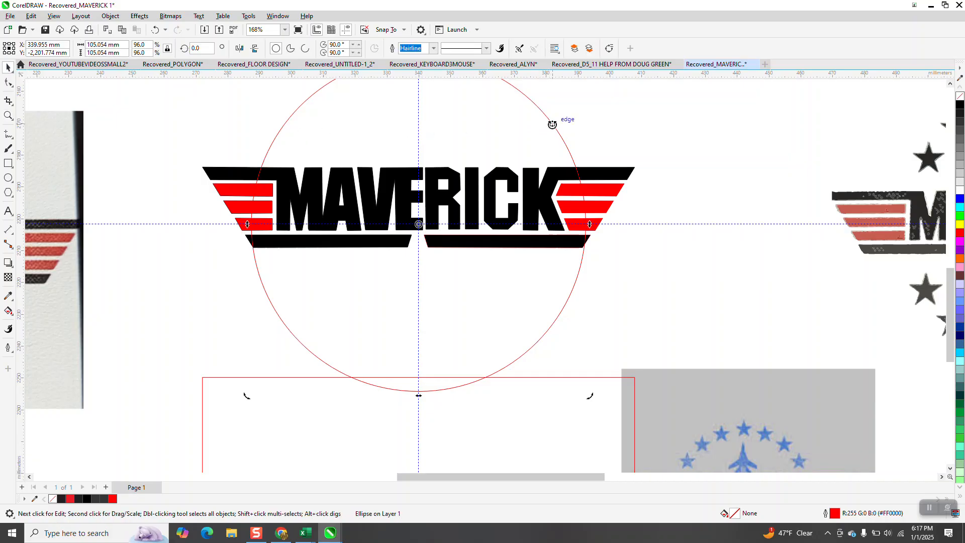
scroll(545, 193, "down", 2)
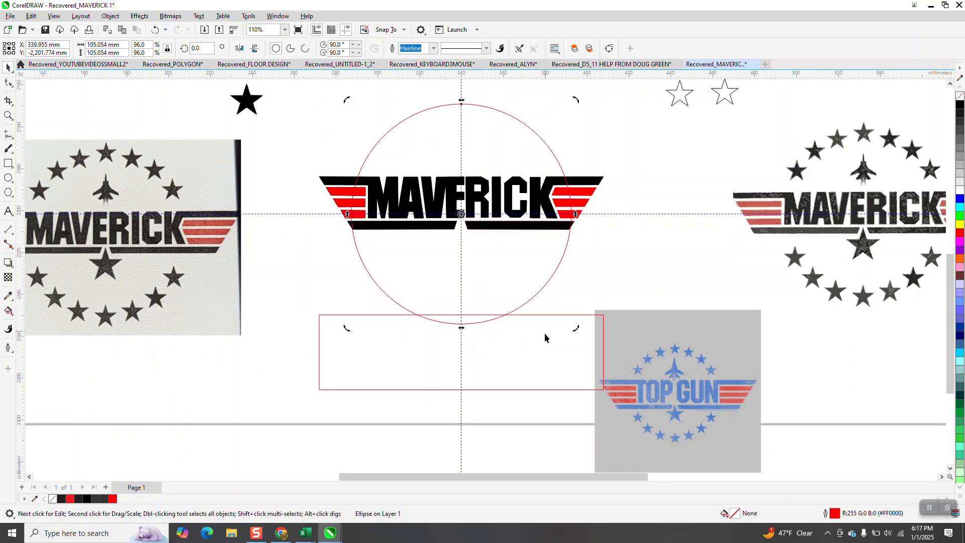
left_click(545, 335)
key("Delete")
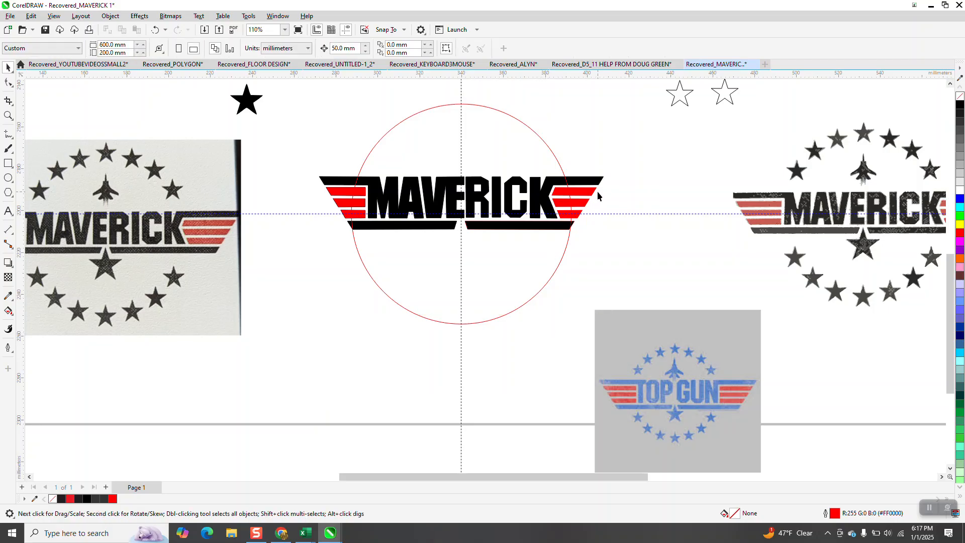
Create a rectangle fitted around the Maverick logo group and stretch it symmetrically to about 38.3 mm in height.
left_click(597, 186)
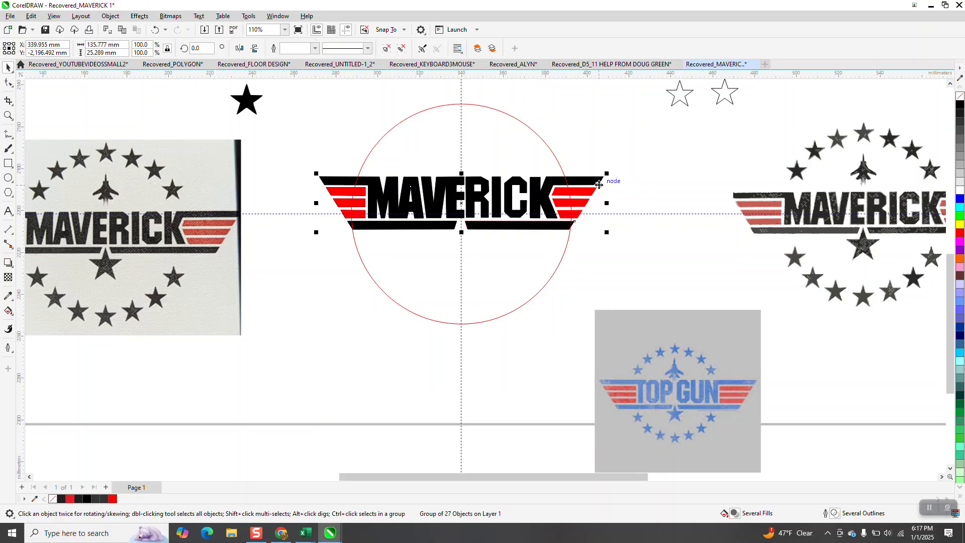
double_click(9, 164)
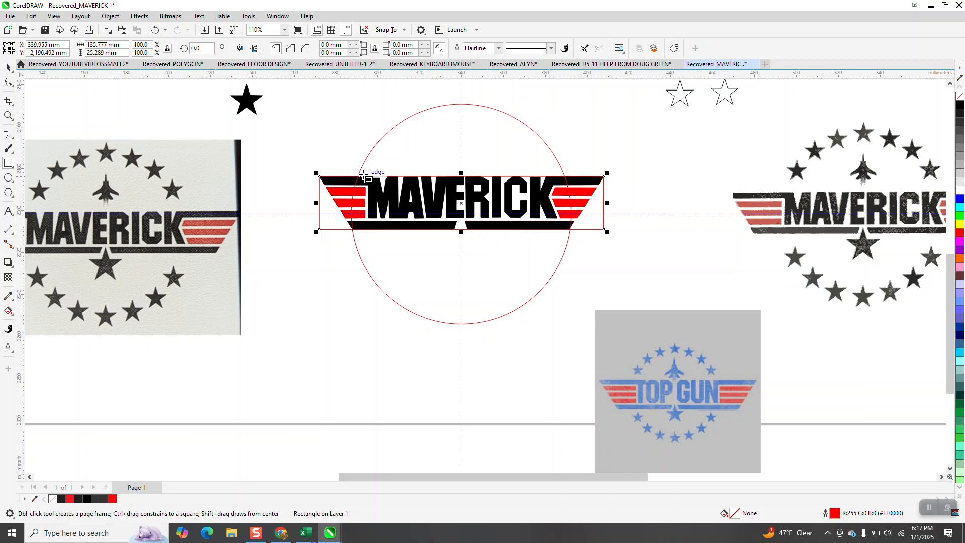
left_click_drag(461, 172, 460, 159)
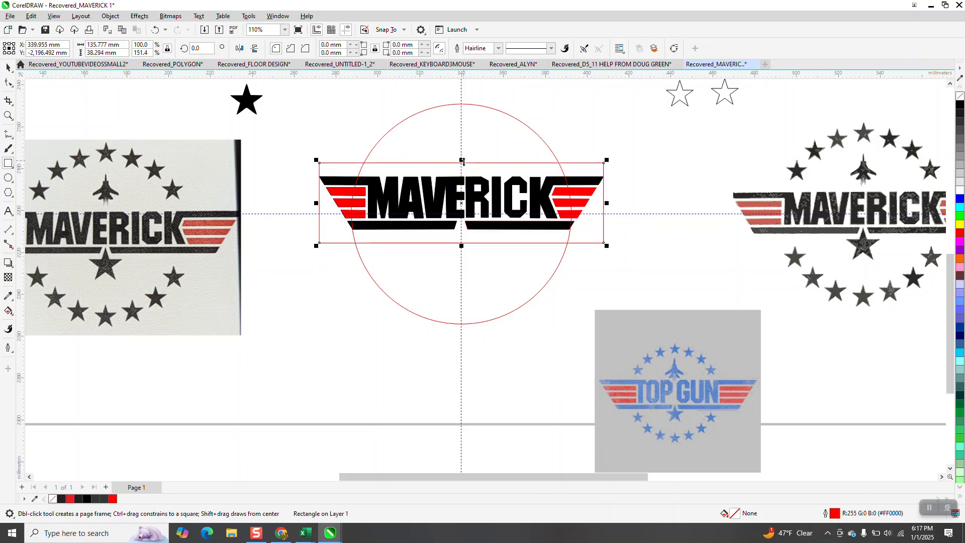
Trim the circle where it crosses the rectangle with Virtual Segment Delete, then delete the rectangle.
left_click(8, 100)
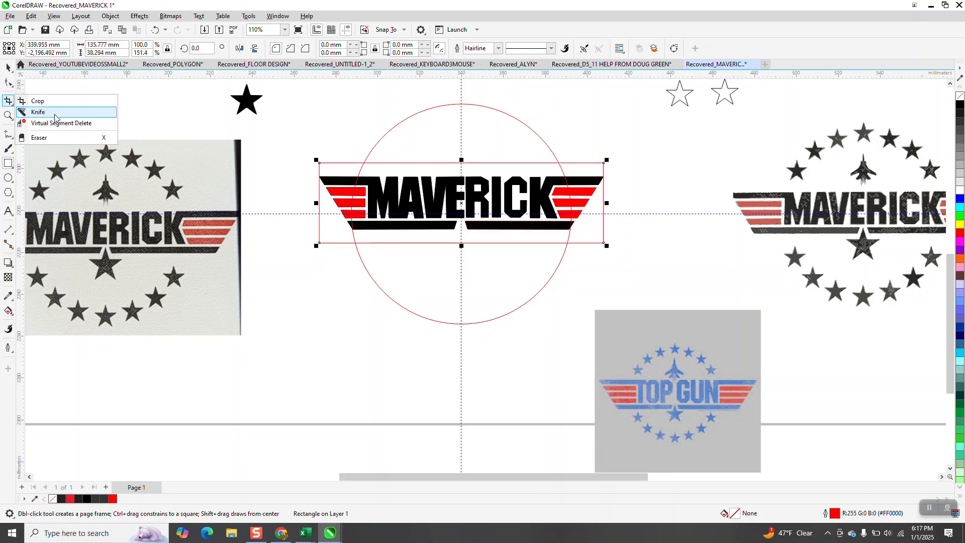
left_click(59, 122)
left_click(362, 171)
left_click(563, 169)
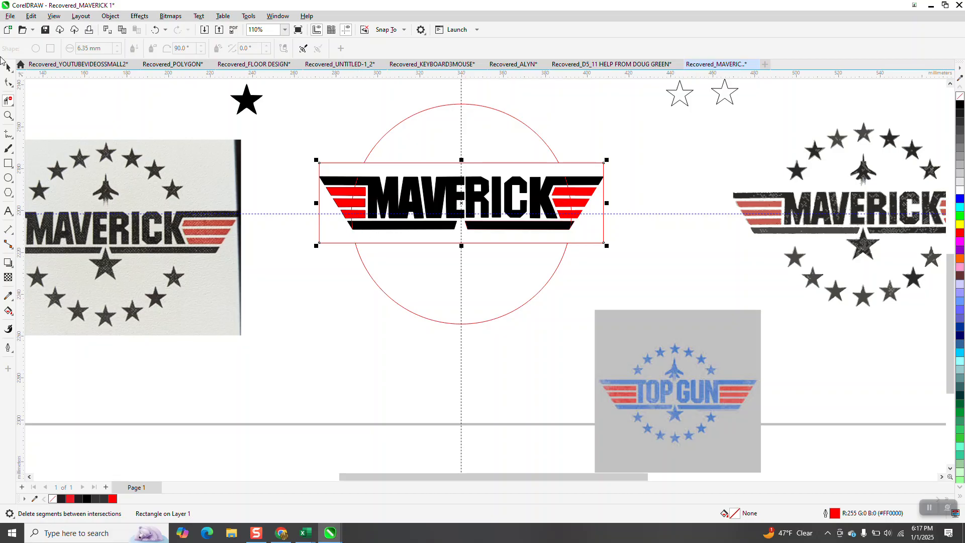
left_click(7, 67)
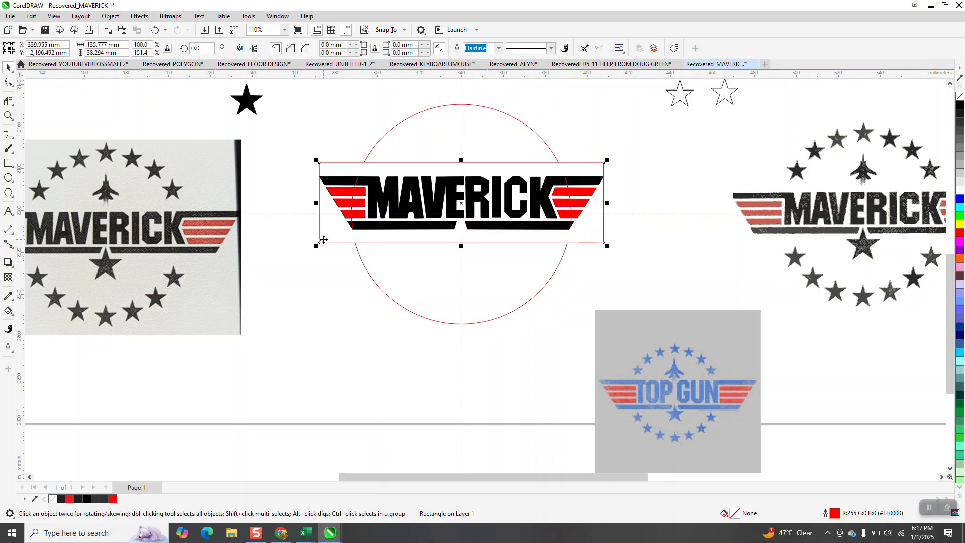
key("Delete")
Break the trimmed circle apart into separate arcs and remove the arcs from around the logo.
left_click(394, 128)
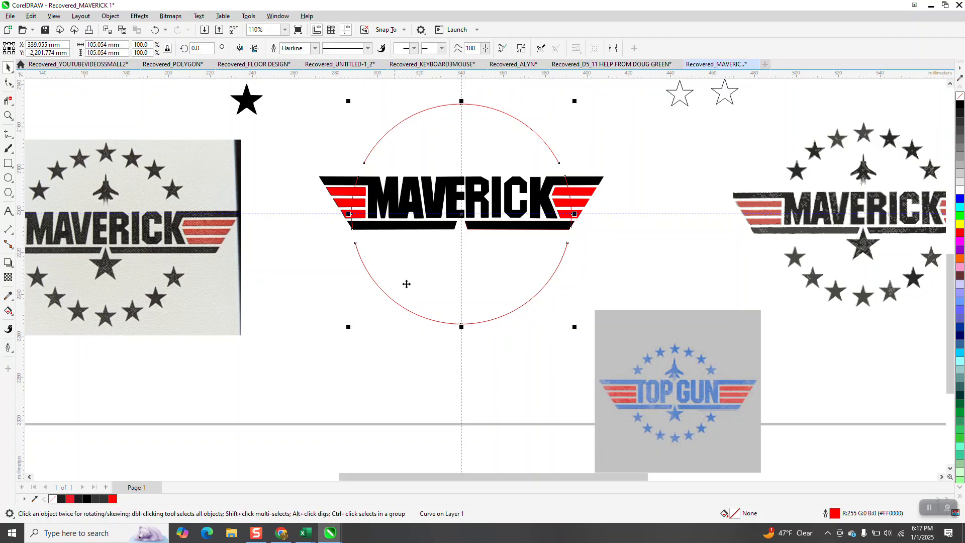
left_click(111, 16)
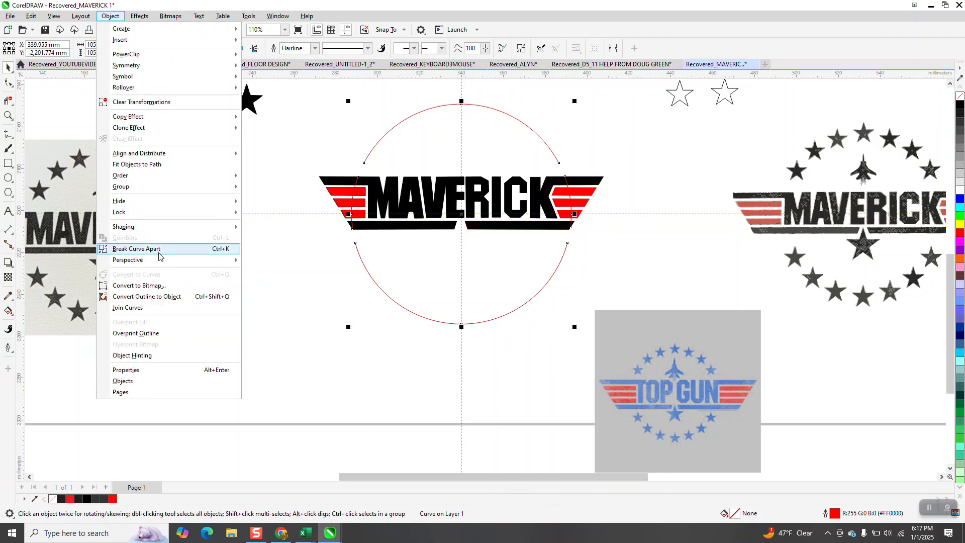
left_click(137, 248)
scroll(287, 449, "down", 1)
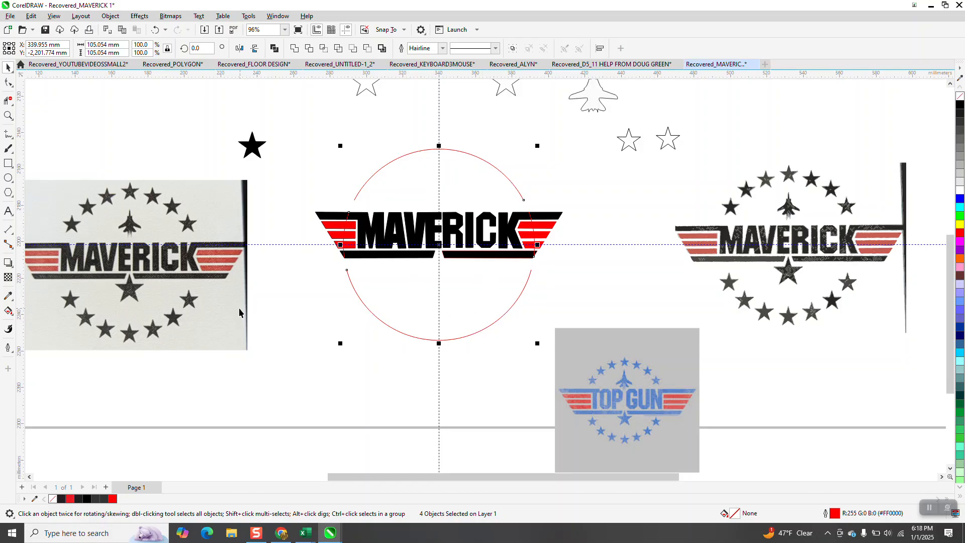
left_click(486, 162)
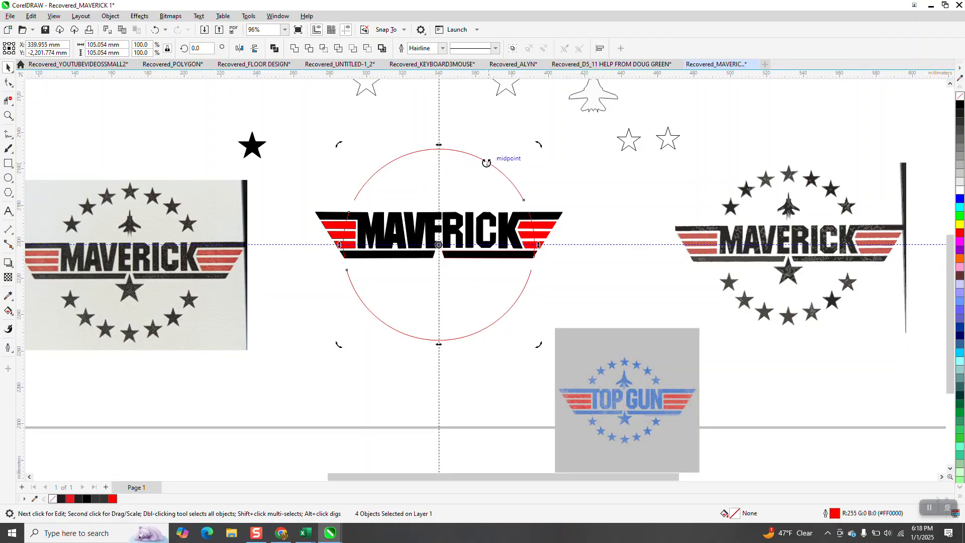
key("Escape")
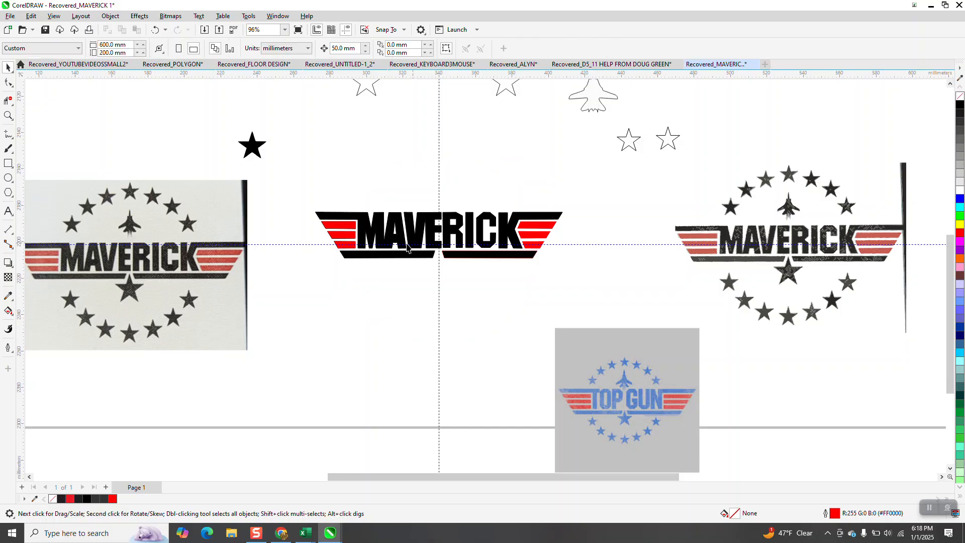
Create a rectangle fitted exactly around the Maverick logo group.
left_click(8, 115)
left_click_drag(289, 190, 617, 305)
right_click(615, 304)
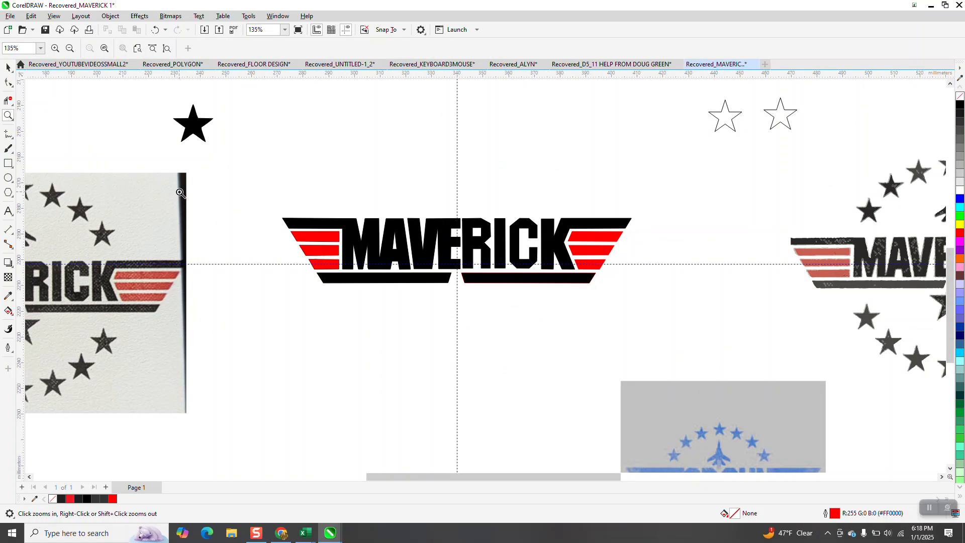
left_click(9, 163)
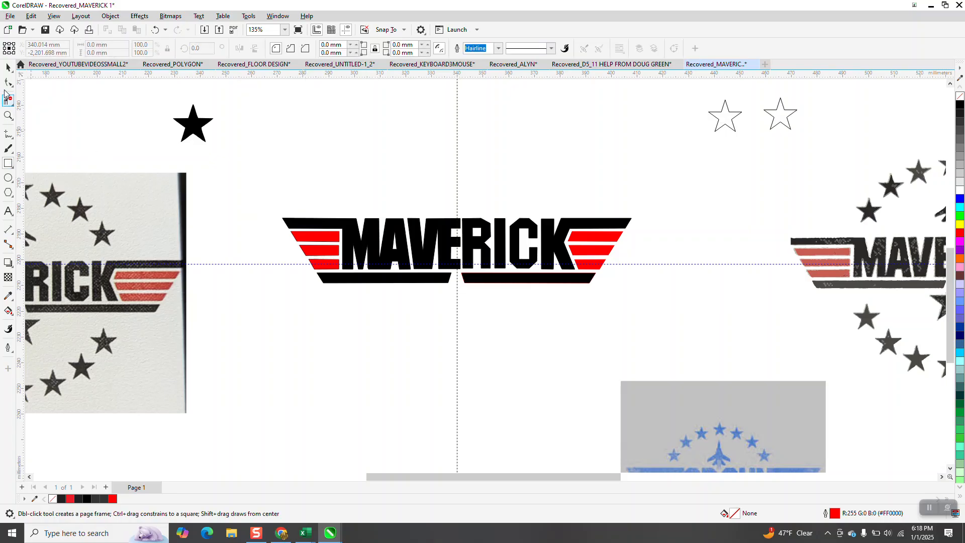
left_click(8, 67)
left_click(352, 231)
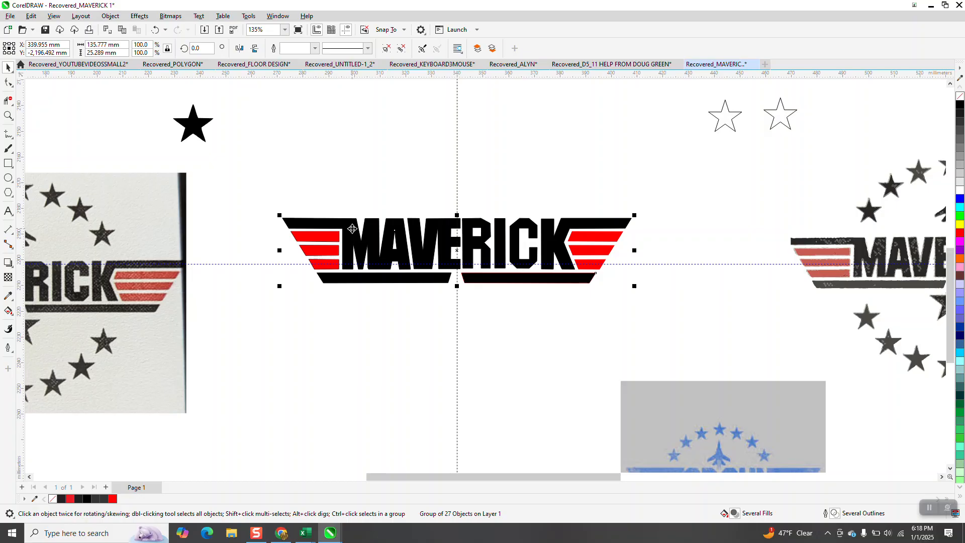
double_click(9, 163)
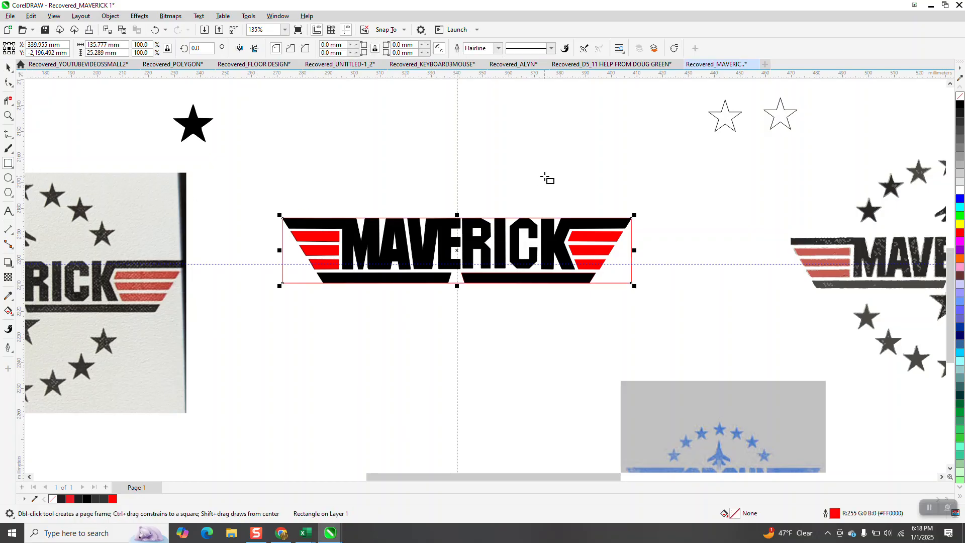
Move the horizontal guideline to the rectangle's centre and stretch the rectangle symmetrically to about 39 mm in height.
left_click(8, 115)
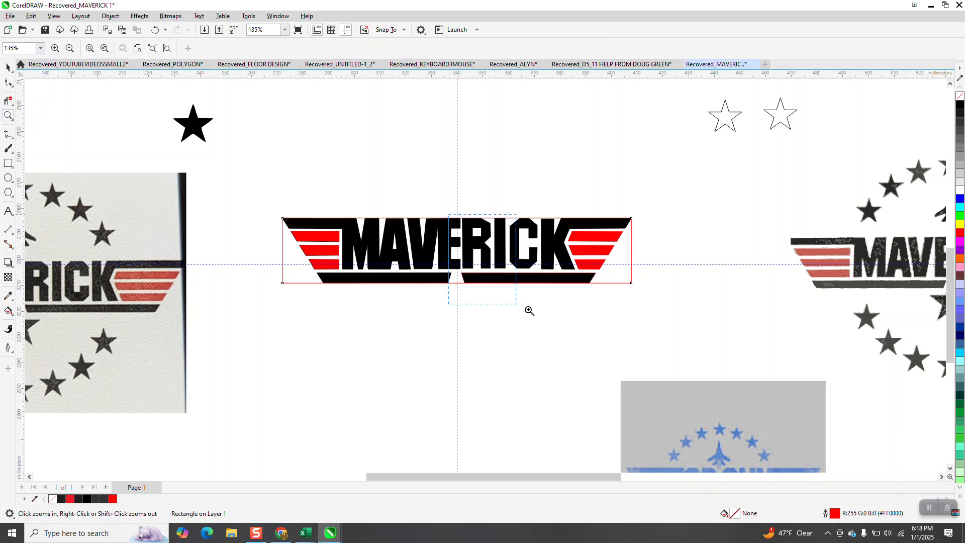
left_click_drag(505, 302, 590, 326)
left_click(8, 68)
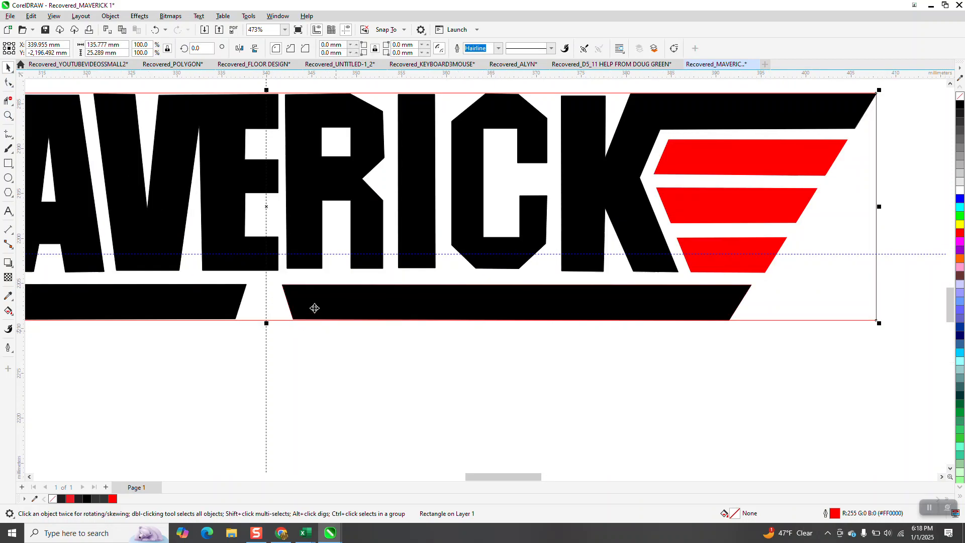
left_click_drag(284, 256, 267, 207)
scroll(285, 238, "down", 3)
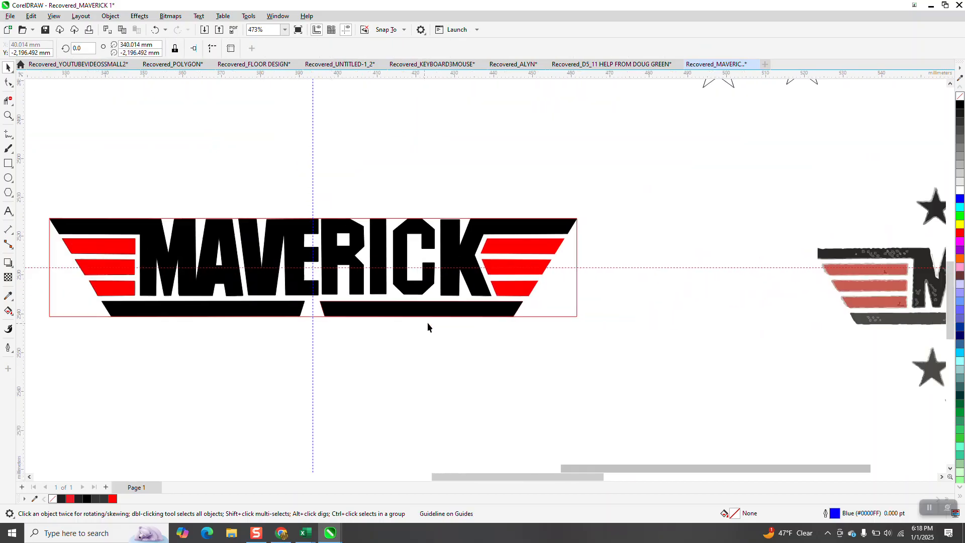
scroll(553, 298, "down", 1)
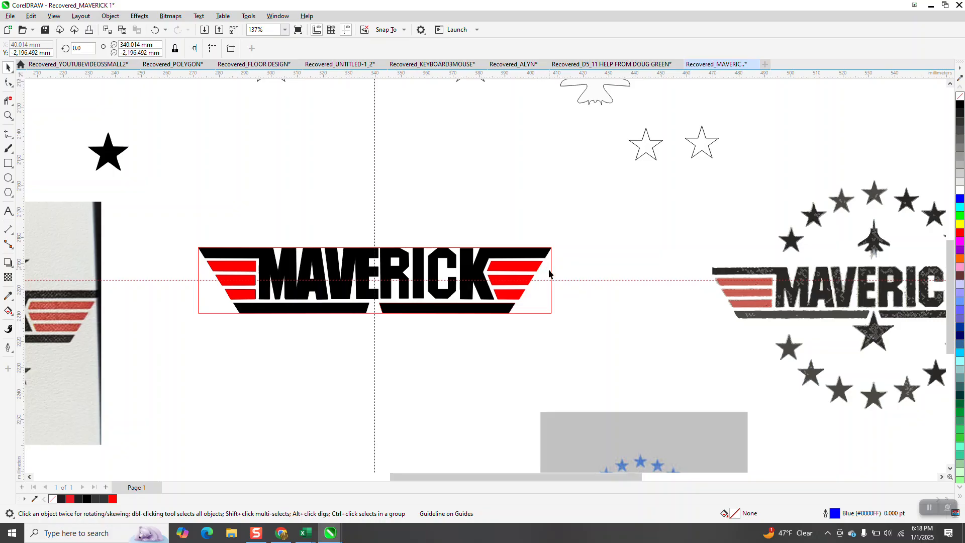
left_click(548, 273)
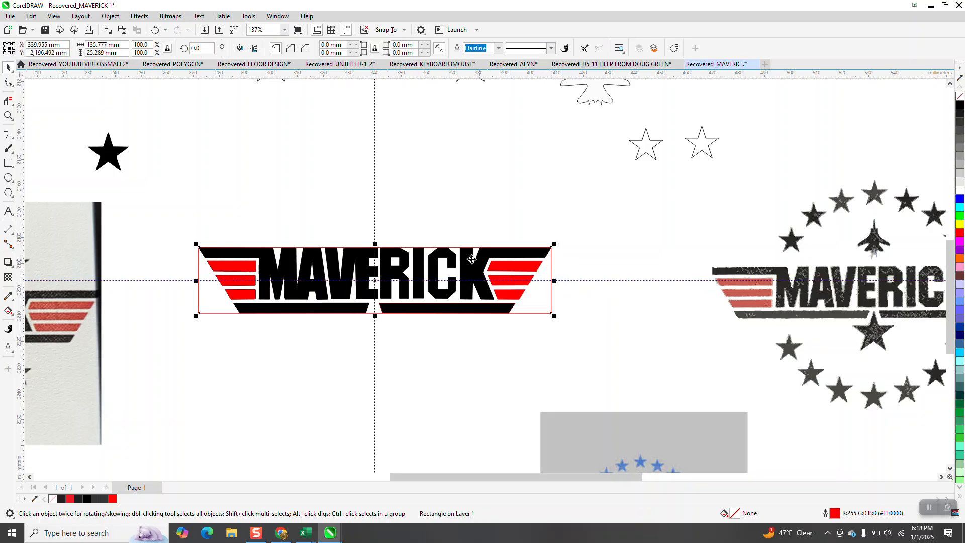
left_click_drag(374, 244, 375, 226)
Draw a circle centred on the guideline intersection over the logo and enlarge it from its centre to about 107 mm in diameter.
left_click(8, 179)
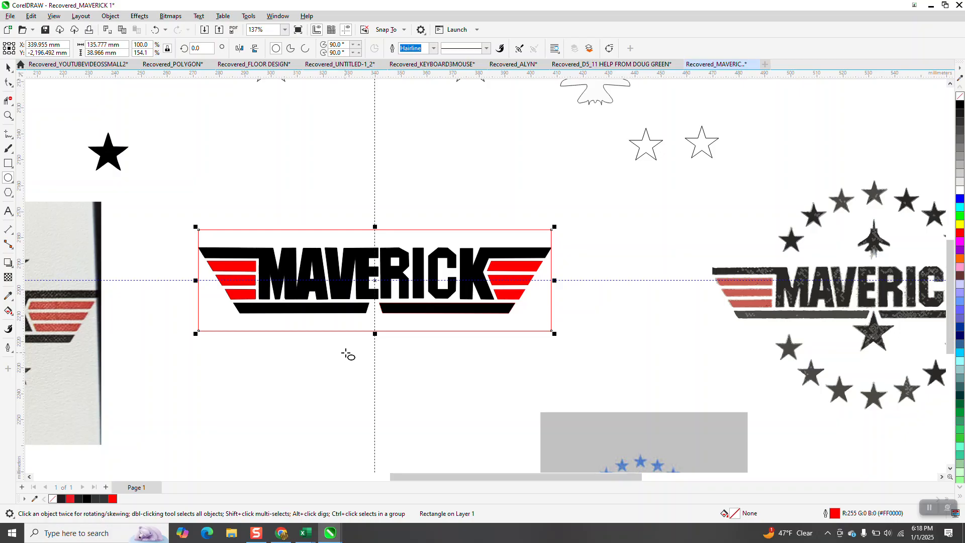
left_click_drag(351, 349, 279, 405)
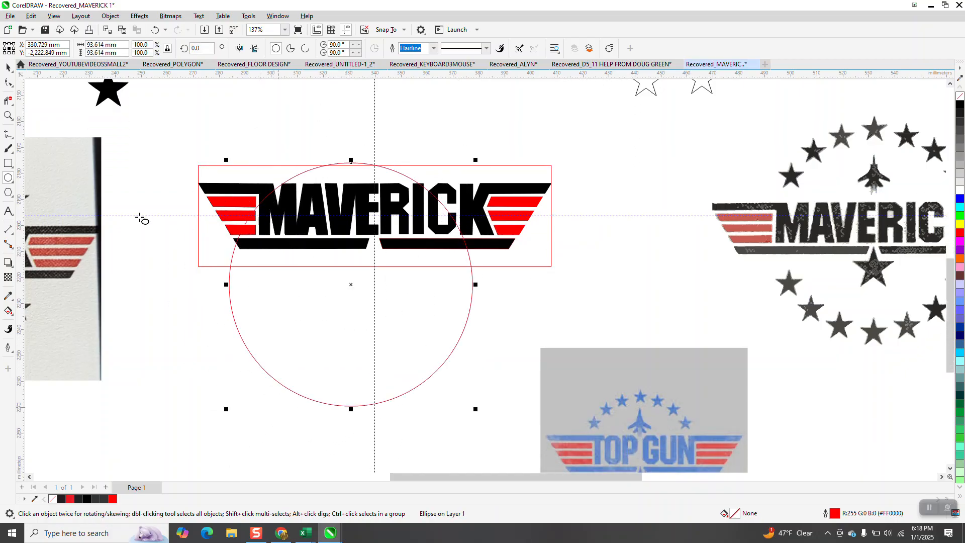
key("space")
left_click_drag(350, 285, 374, 216)
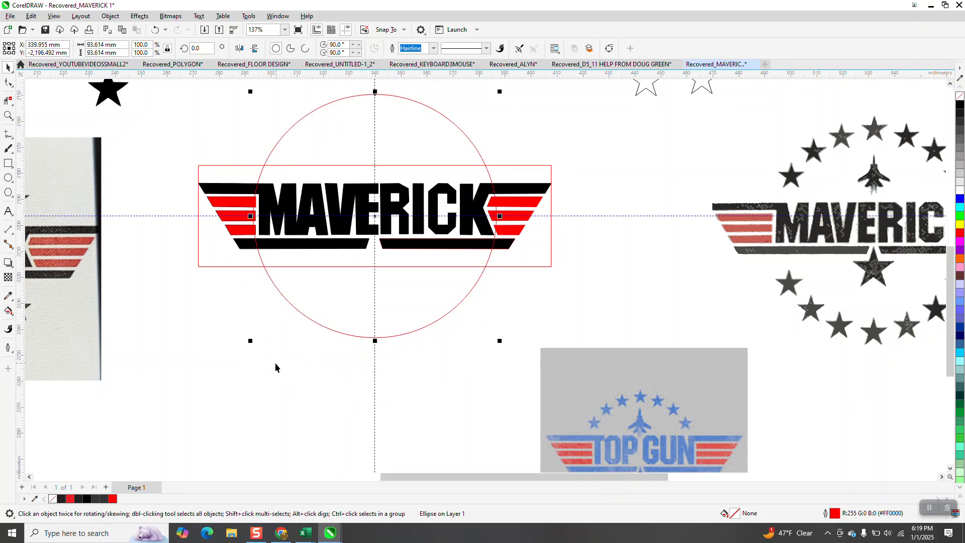
scroll(275, 363, "down", 2)
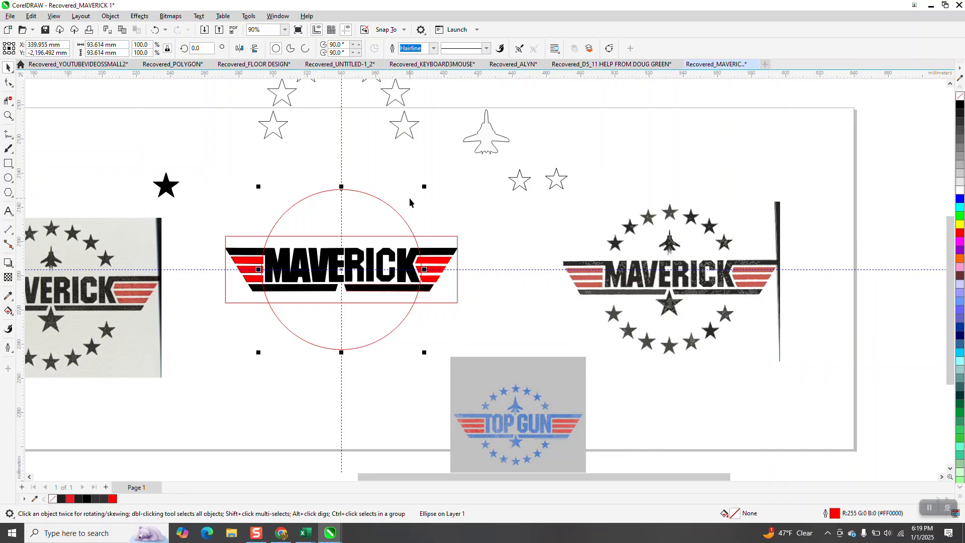
left_click_drag(425, 186, 437, 174)
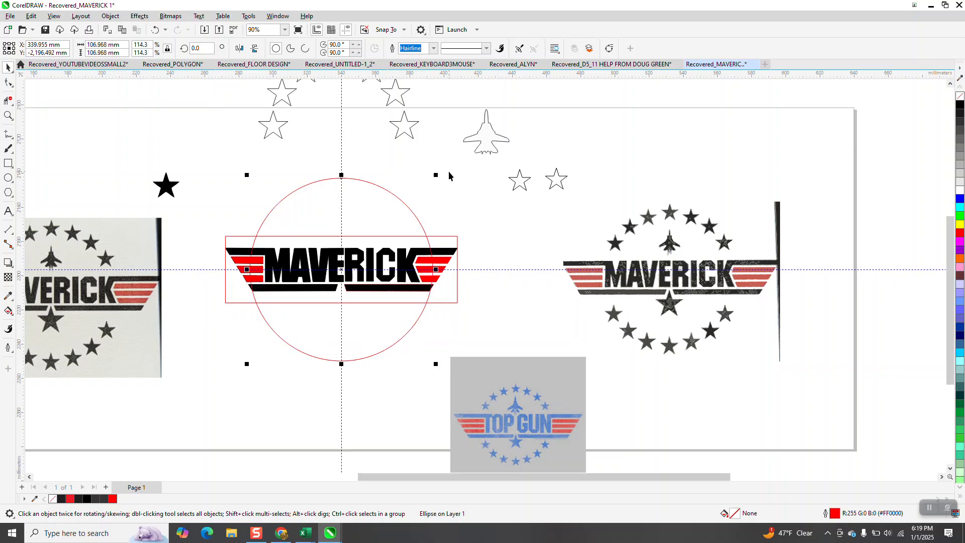
Cut the circle at its four crossings with the rectangle using Virtual Segment Delete, then delete the rectangle.
left_click(8, 100)
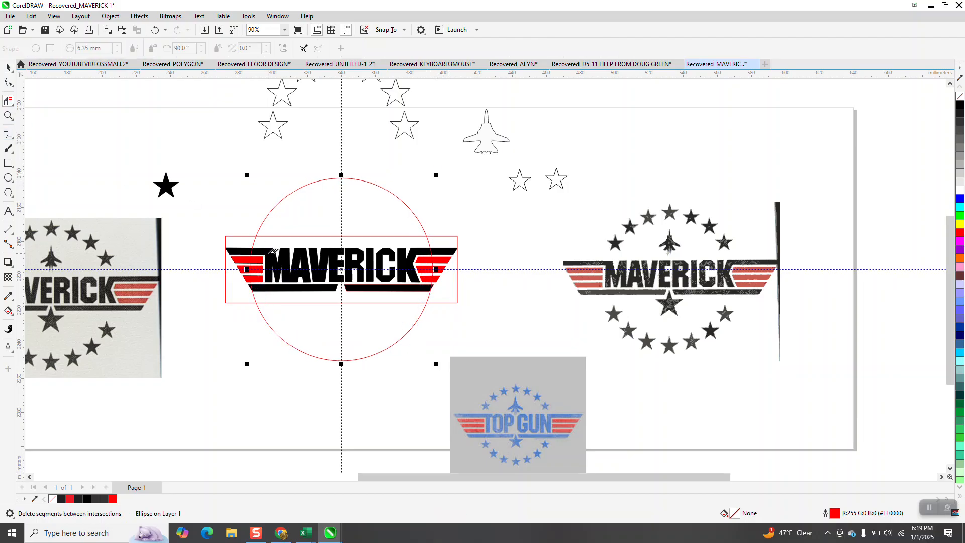
left_click(256, 237)
left_click(428, 241)
left_click(431, 293)
left_click(256, 292)
left_click(8, 66)
left_click(219, 238)
left_click(226, 236)
key("Delete")
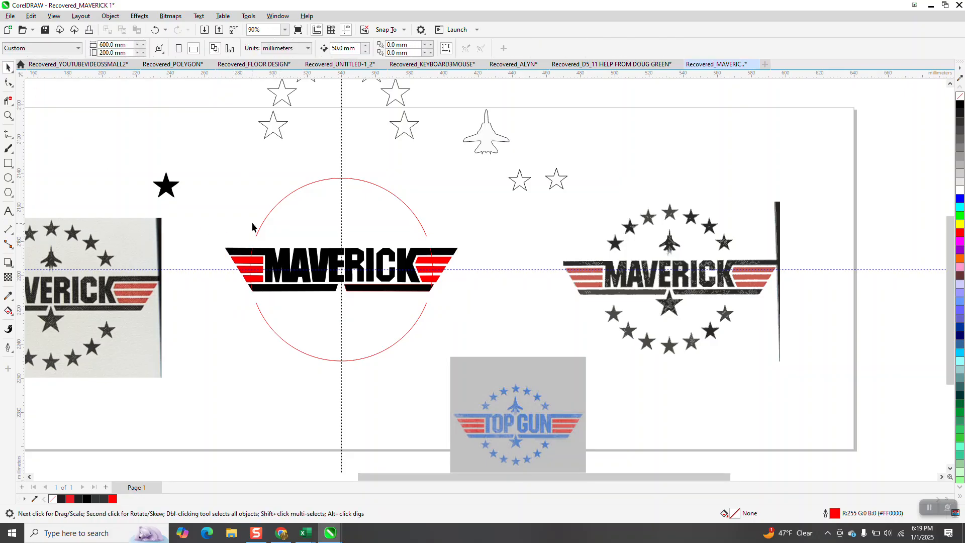
Break the cut circle apart and delete the small leftover arc pieces over both wings of the logo.
left_click(295, 193)
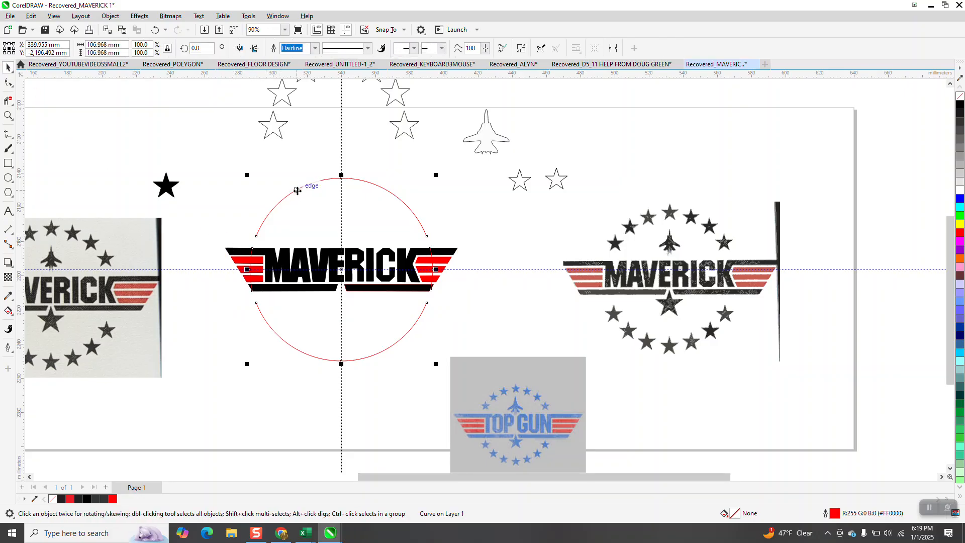
left_click(111, 16)
left_click(141, 250)
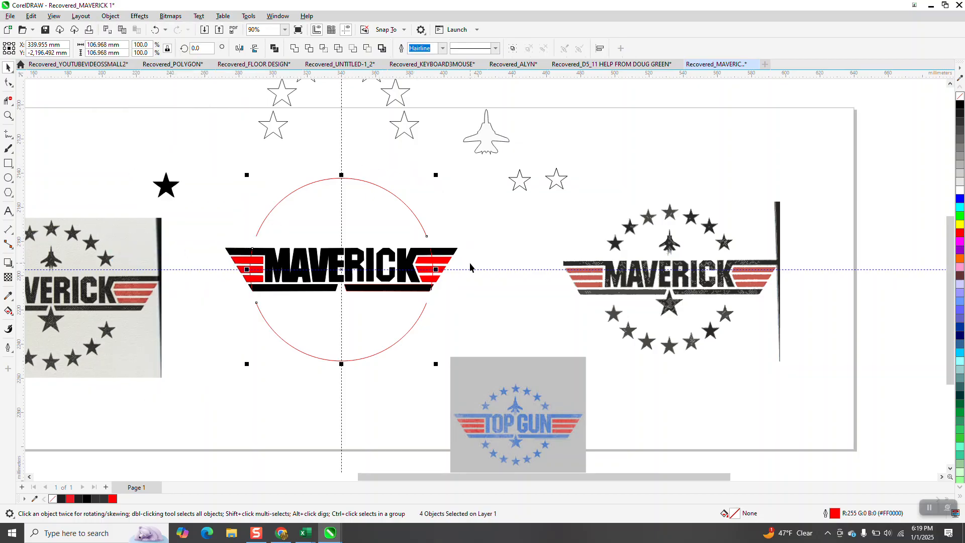
left_click_drag(487, 240, 409, 297)
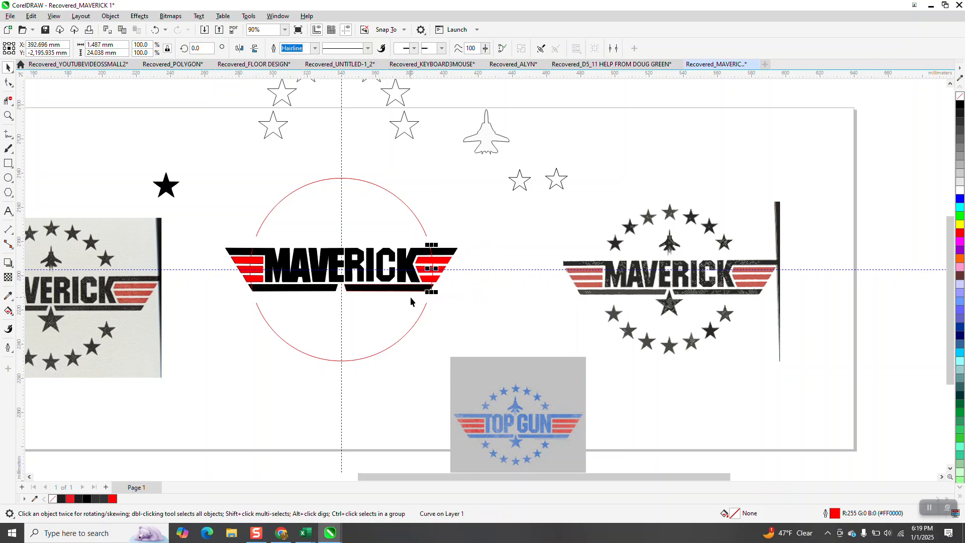
key("Delete")
left_click_drag(219, 243, 276, 289)
key("Delete")
left_click(339, 180)
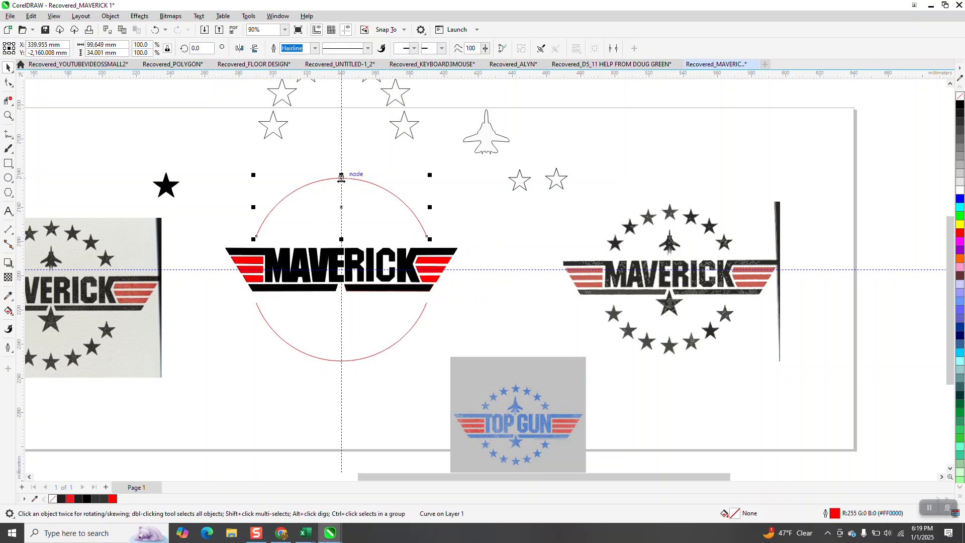
Move the two small outline stars side by side below the jet outline and align their centres horizontally.
scroll(483, 215, "down", 1)
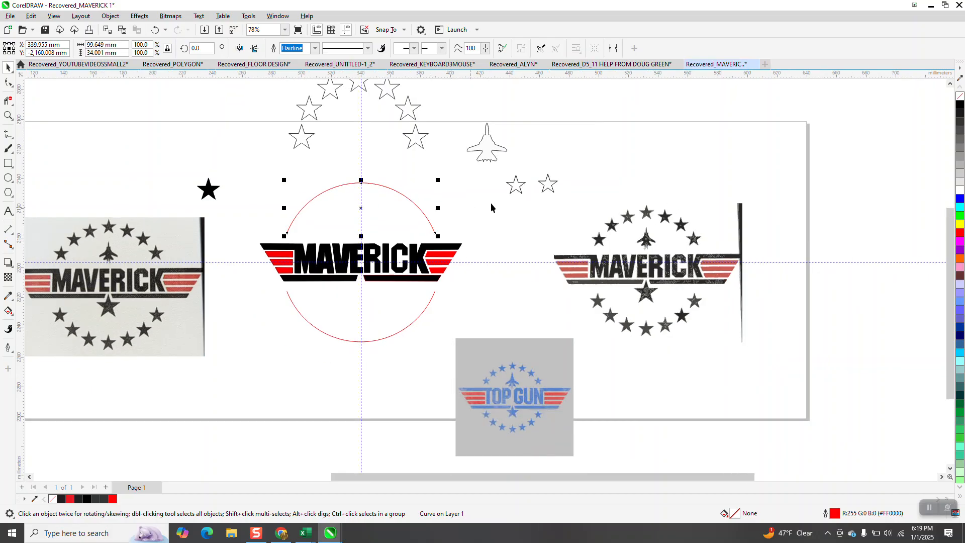
left_click_drag(520, 190, 486, 208)
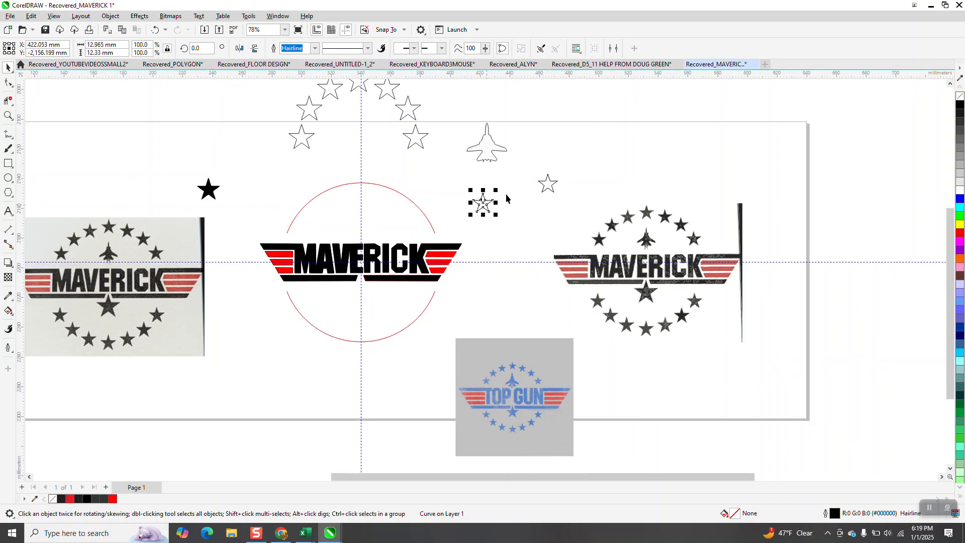
left_click_drag(554, 187, 534, 207)
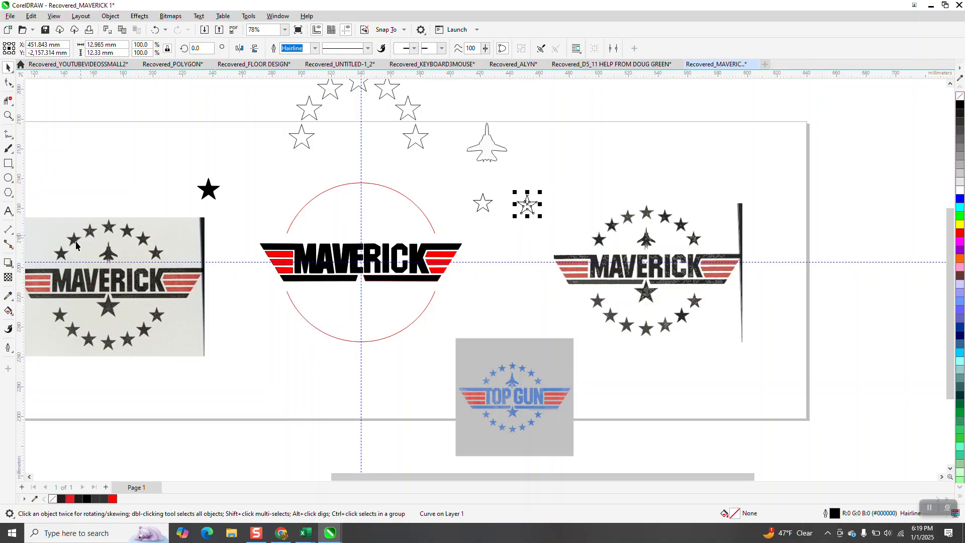
left_click_drag(454, 178, 566, 234)
key("e")
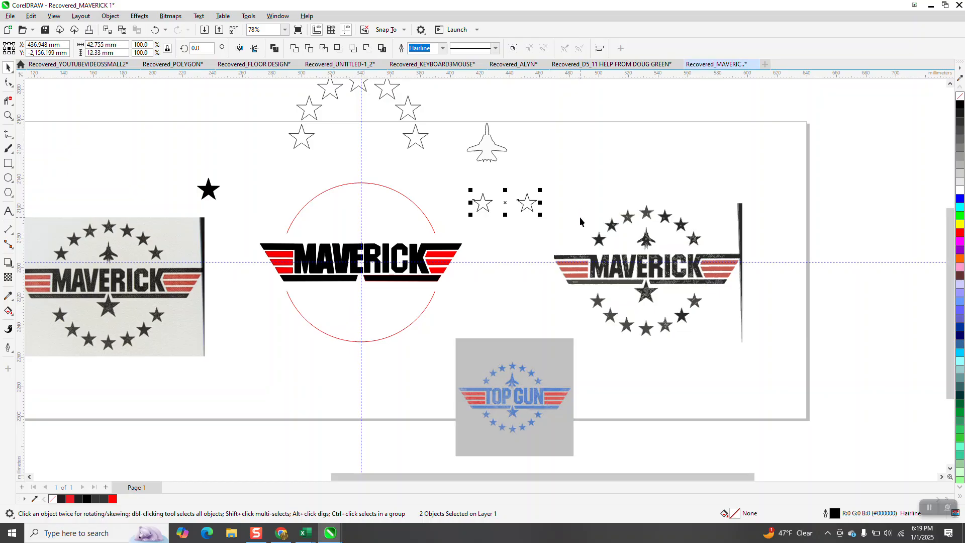
Blend the two aligned outline stars with 5 intermediate steps.
left_click(139, 16)
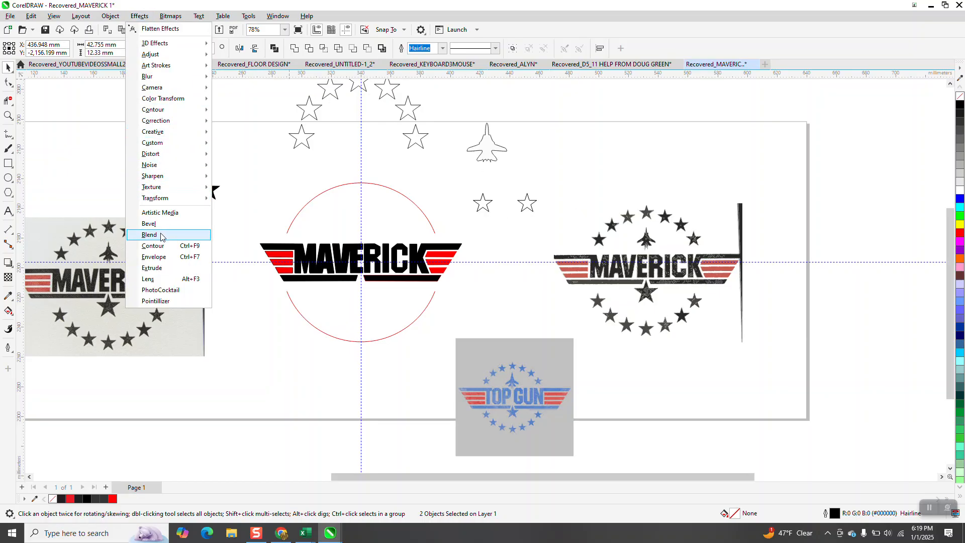
left_click(165, 235)
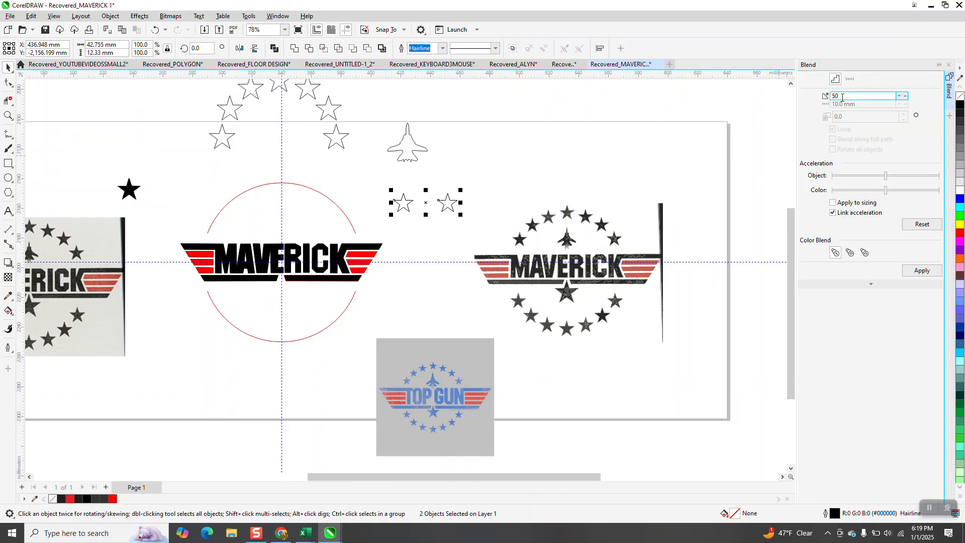
type("5")
left_click(911, 270)
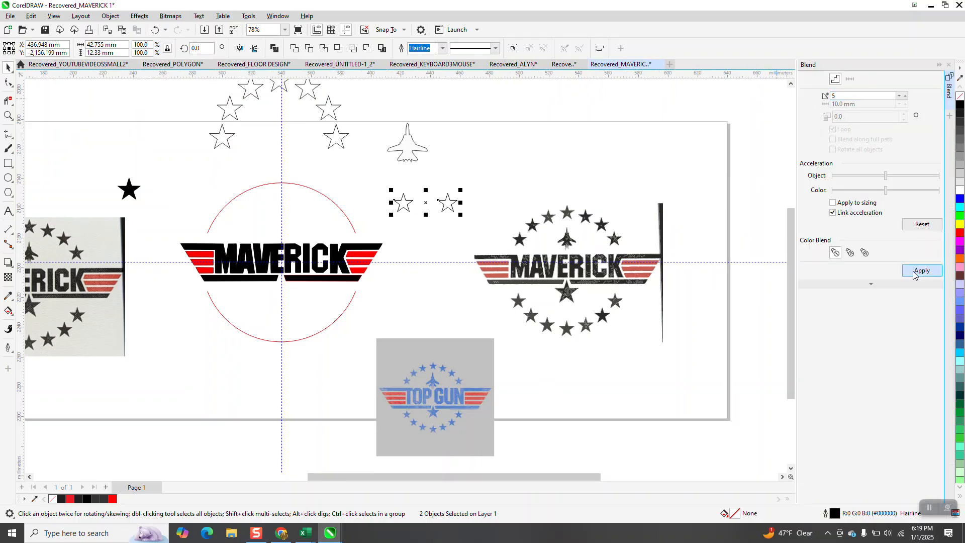
Attach the blended stars to the upper circle arc as a new path and spread them along its full length.
left_click(866, 284)
left_click(836, 328)
left_click(849, 340)
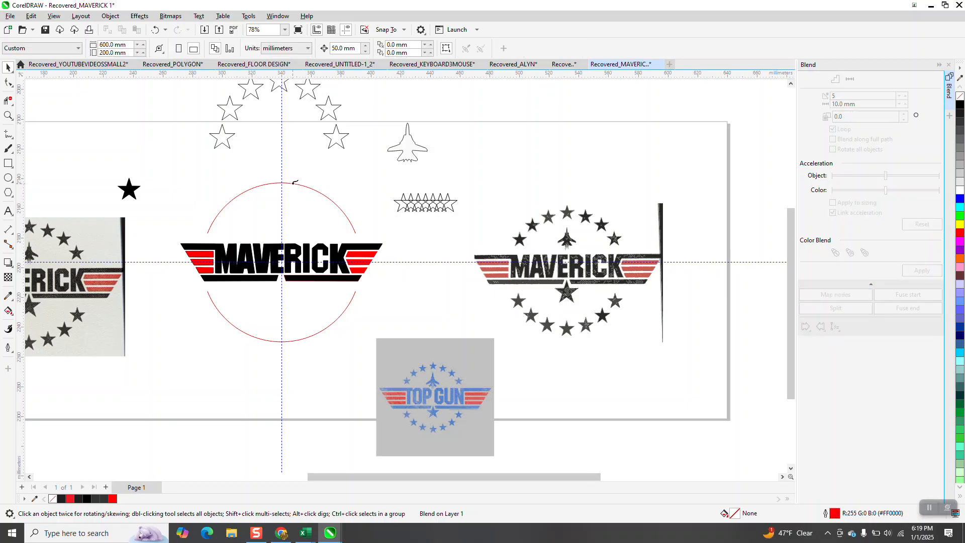
left_click(294, 183)
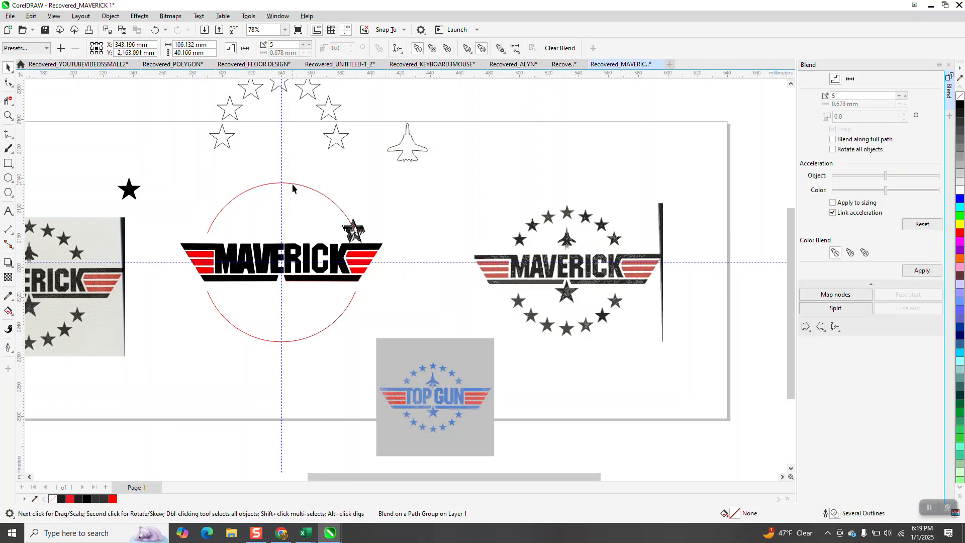
left_click(832, 139)
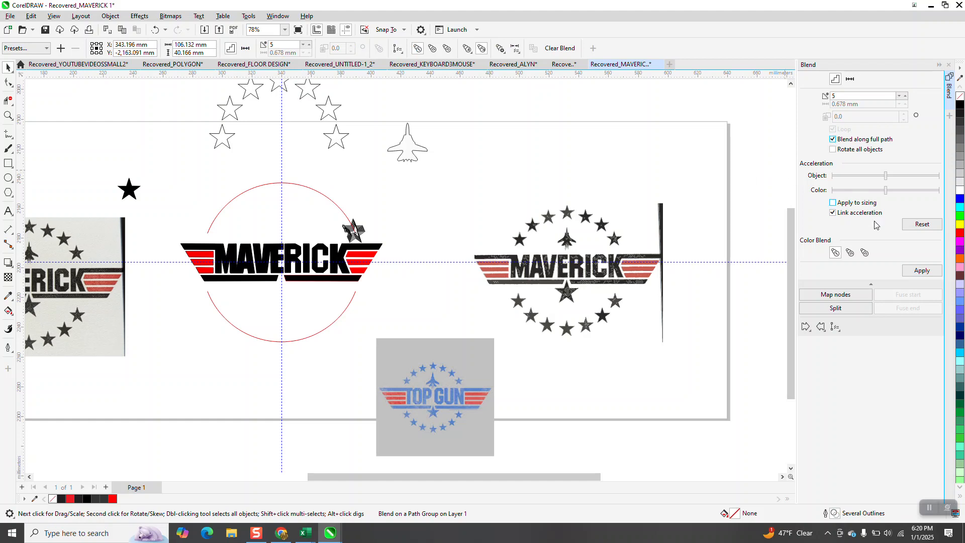
left_click(917, 273)
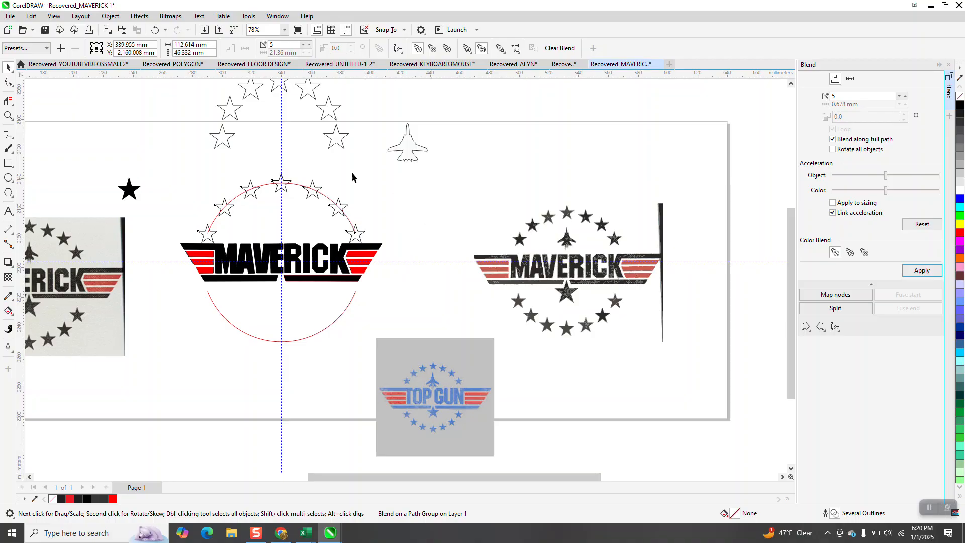
Undo the star placement along the upper arc and the star blend itself.
left_click(155, 30)
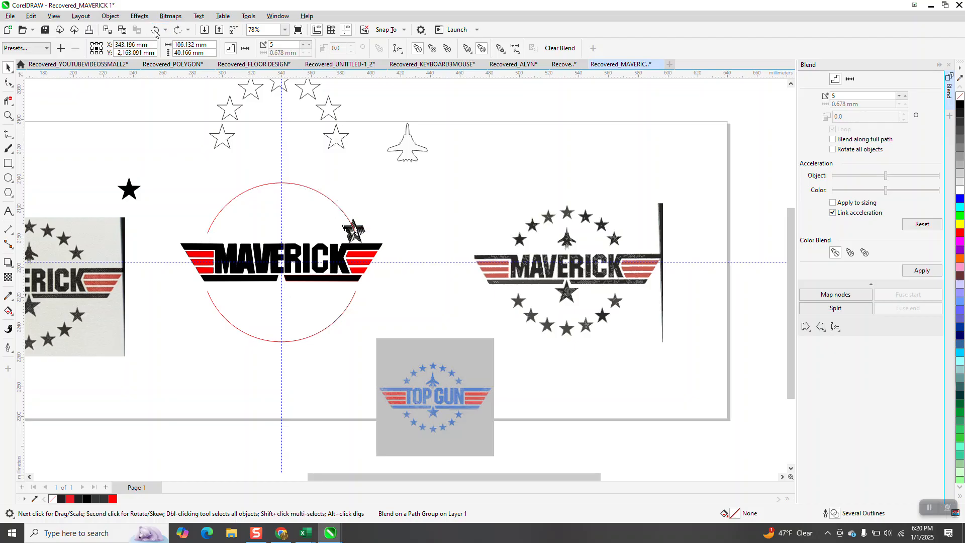
left_click(156, 31)
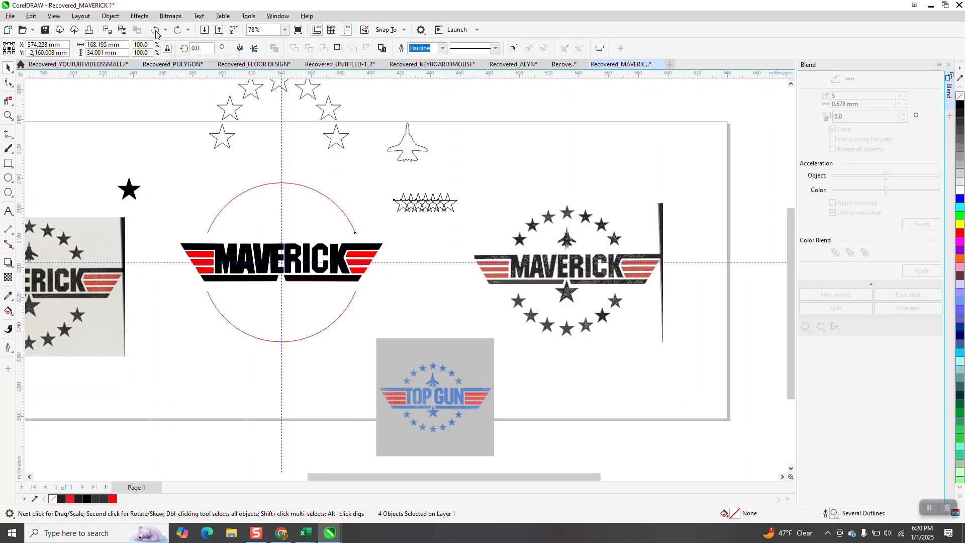
left_click(155, 32)
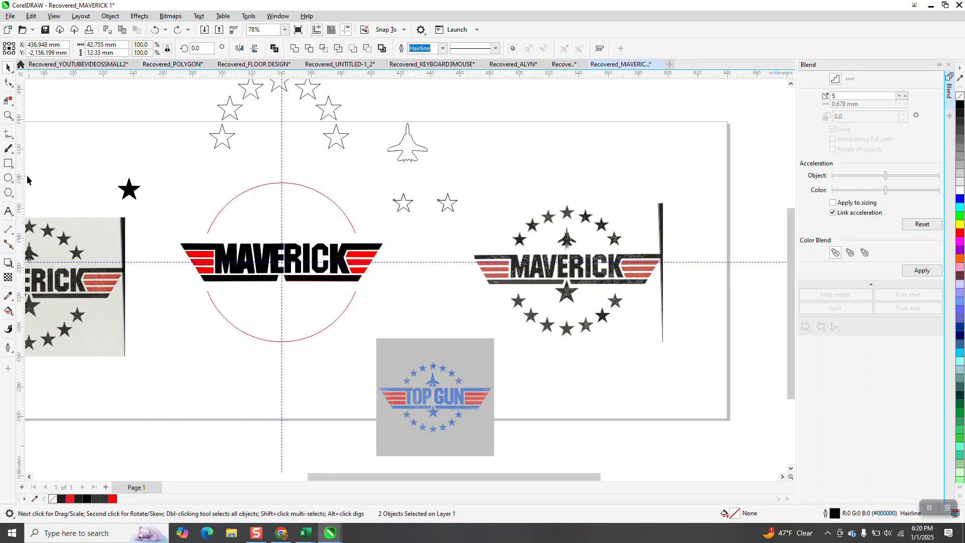
Frame the MAVERICK logo with a rectangle and stretch it evenly above and below to about 47 mm high.
left_click(8, 164)
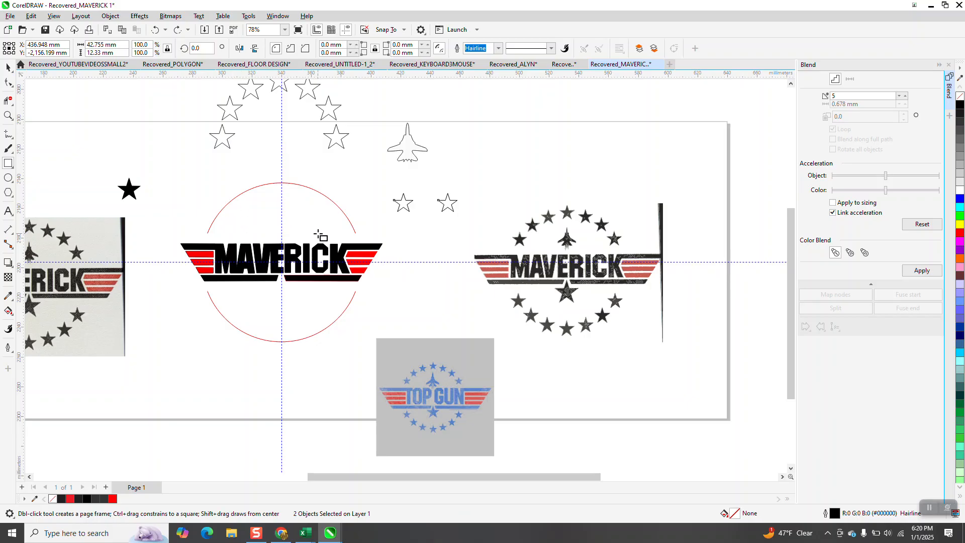
left_click(8, 68)
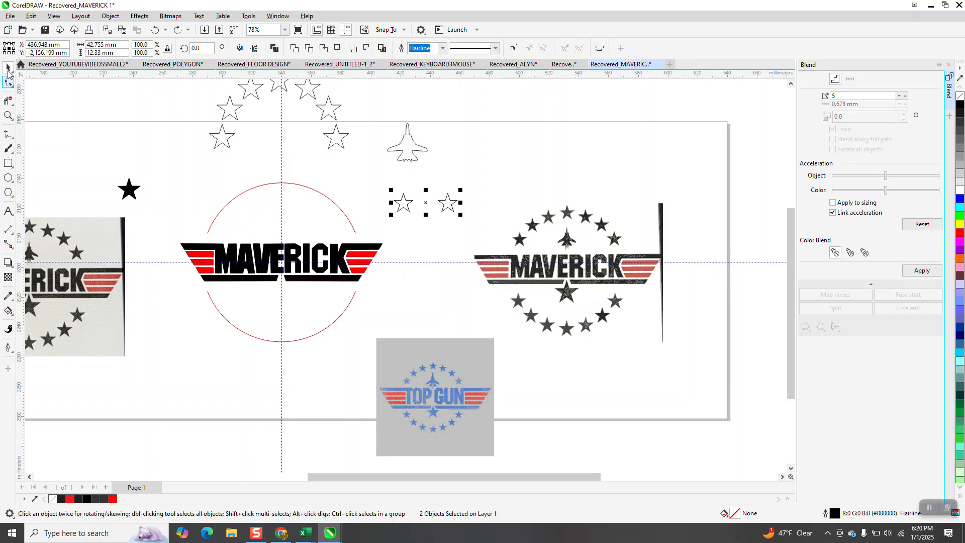
left_click(187, 245)
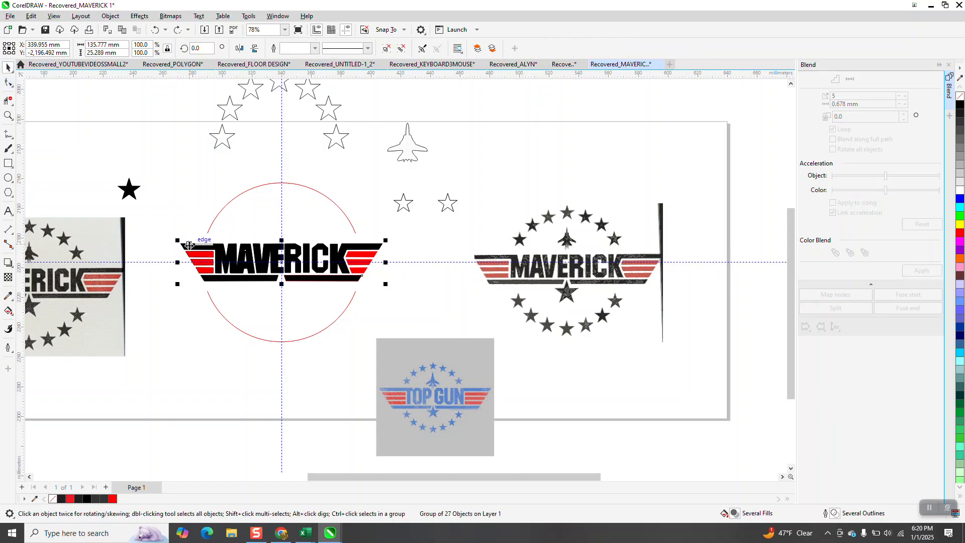
left_click(8, 163)
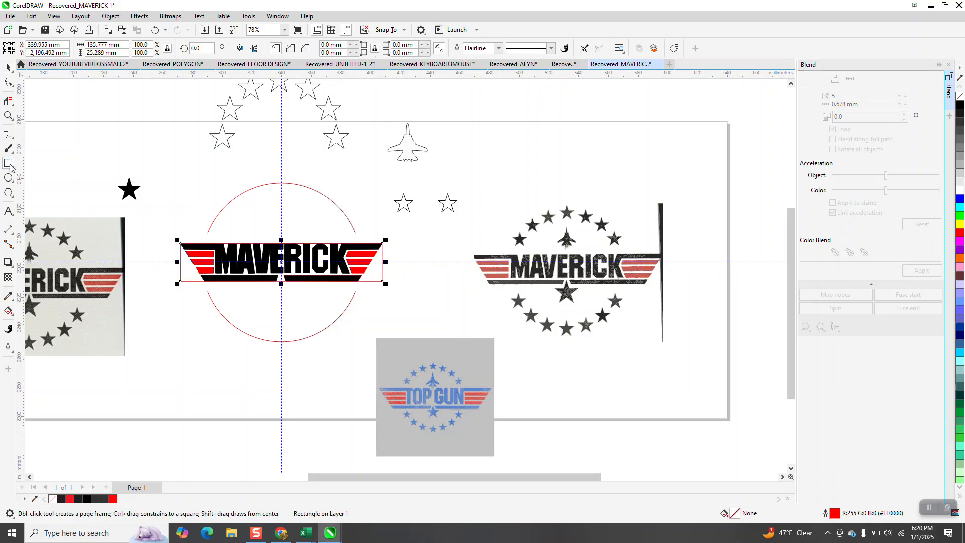
left_click_drag(283, 241, 284, 221)
left_click(155, 30)
left_click_drag(282, 239, 282, 221)
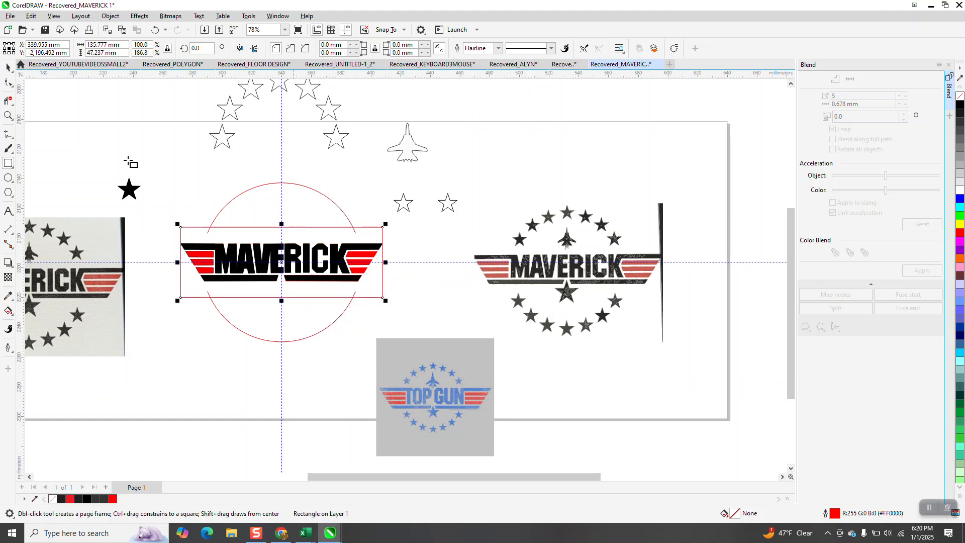
Trim the four arc ends inside the rectangle with Virtual Segment Delete, then delete the rectangle.
left_click(8, 115)
left_click_drag(176, 192, 505, 375)
left_click(8, 100)
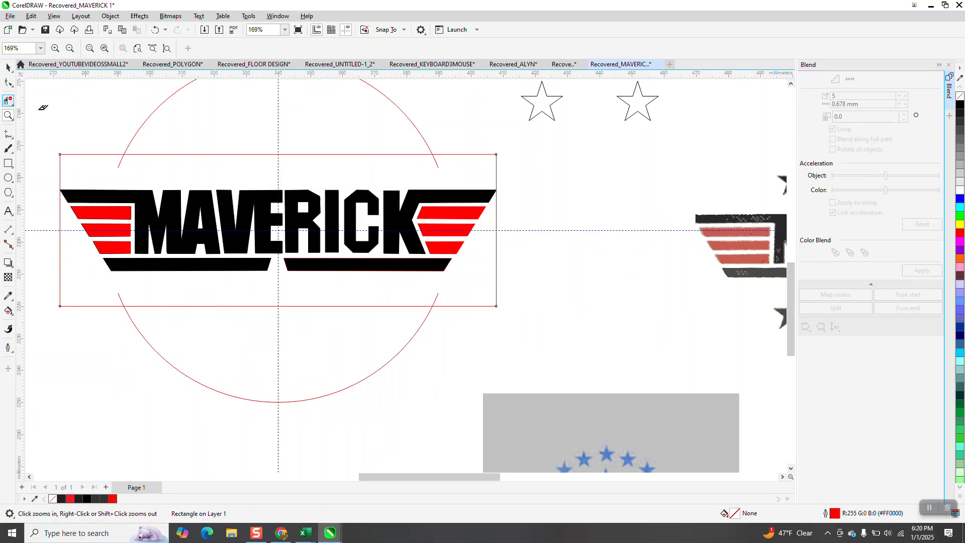
left_click(121, 160)
left_click(438, 164)
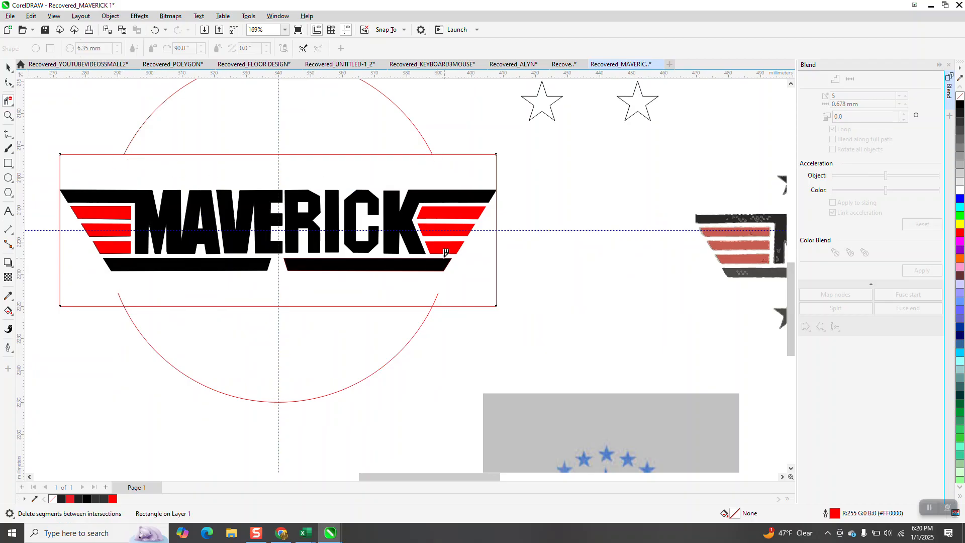
left_click(439, 293)
left_click(121, 297)
left_click(8, 67)
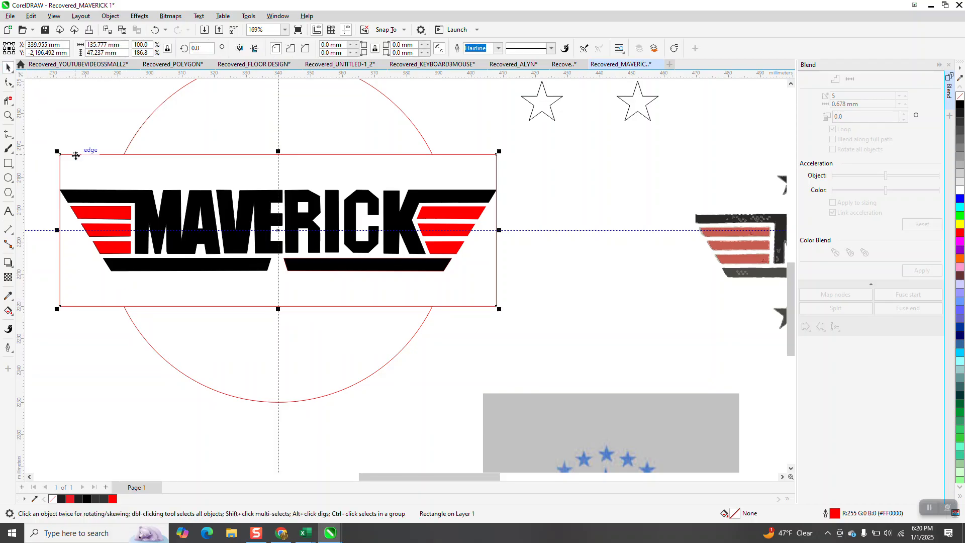
key("Delete")
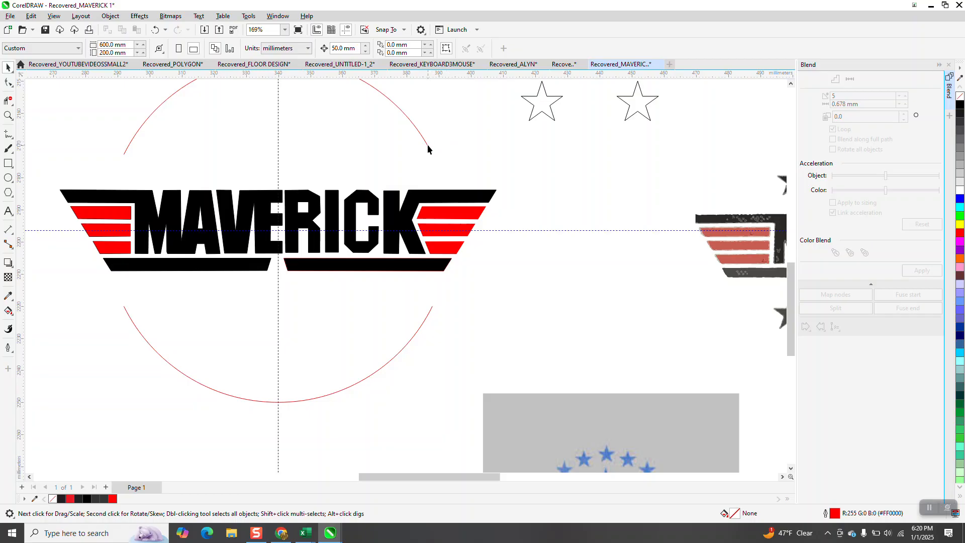
Blend the two outline stars beside the upper arc with 5 intermediate steps.
left_click(427, 145)
scroll(482, 181, "down", 2)
left_click_drag(490, 123, 628, 209)
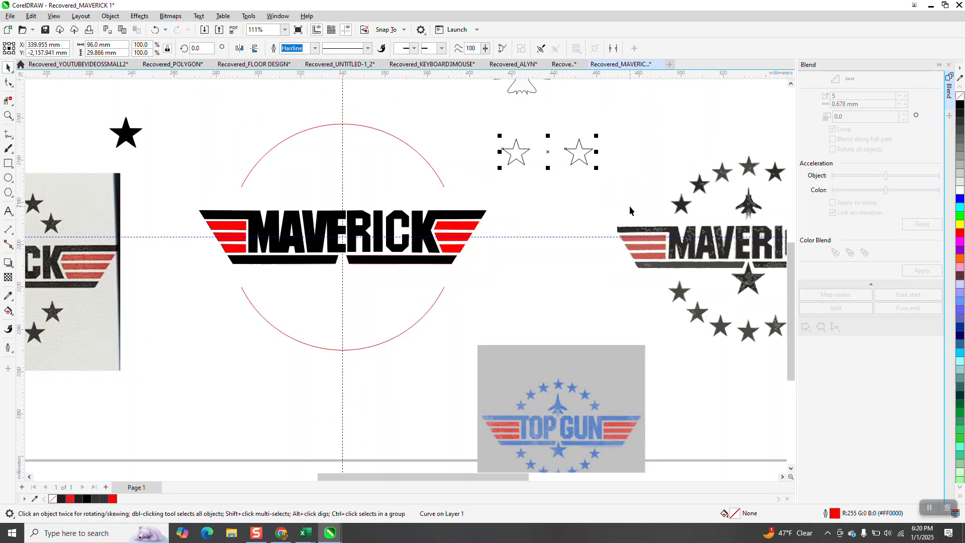
left_click(927, 272)
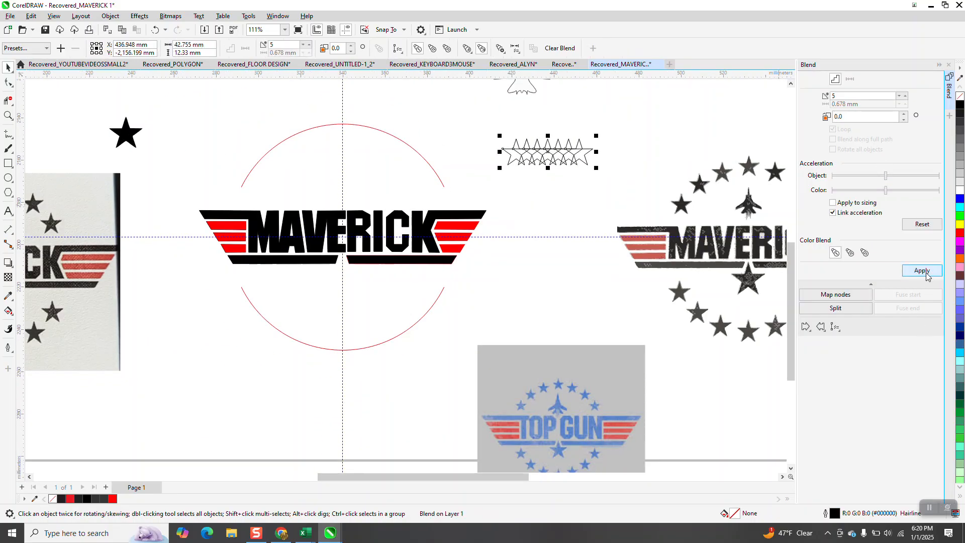
Assign the shortened upper arc as the star blend's path and distribute the stars along the full path.
left_click(835, 327)
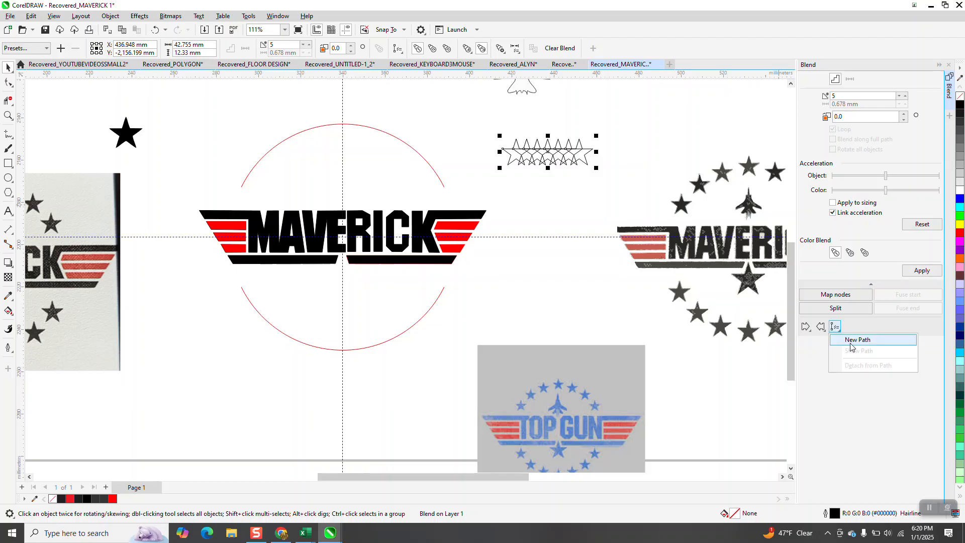
left_click(850, 345)
left_click(419, 149)
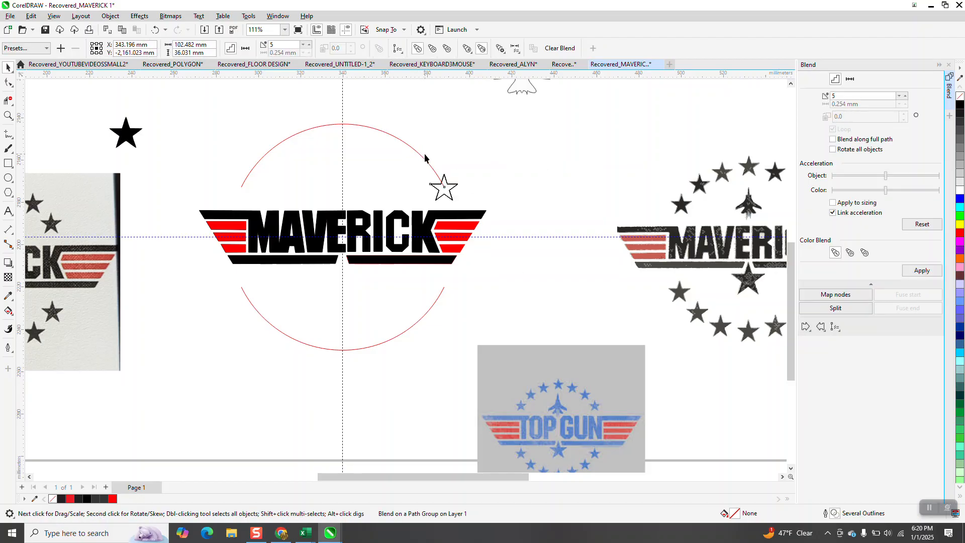
left_click(832, 139)
left_click(922, 272)
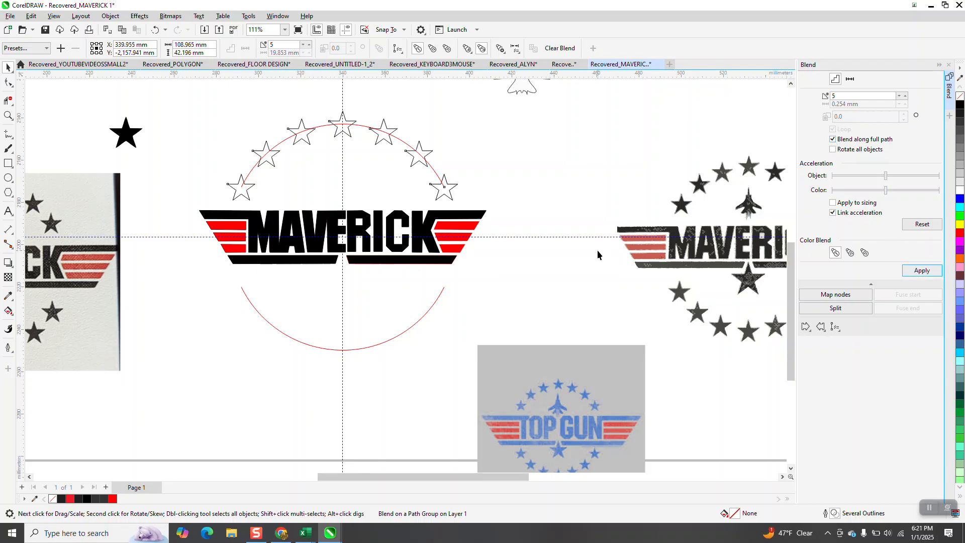
Break the star blend apart and delete the upper red arc.
left_click(111, 16)
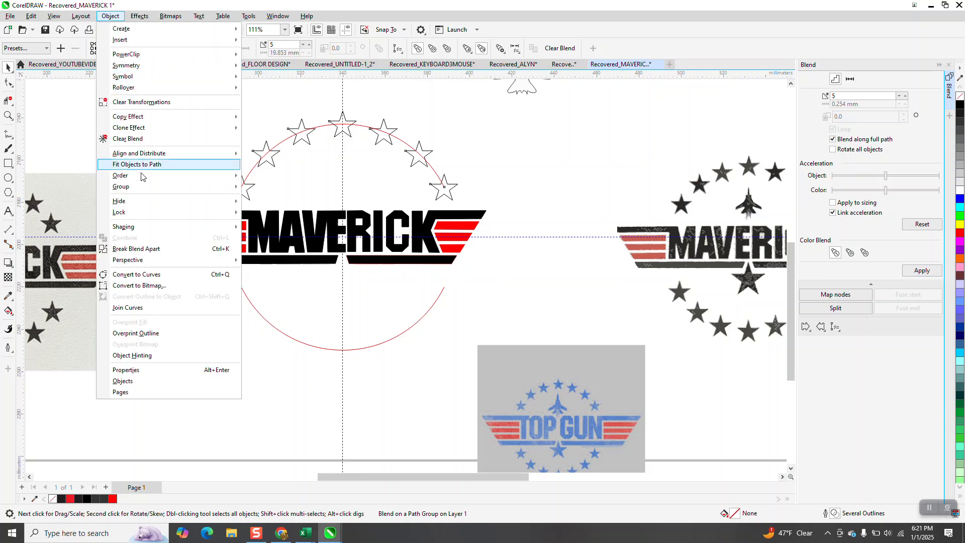
left_click(126, 188)
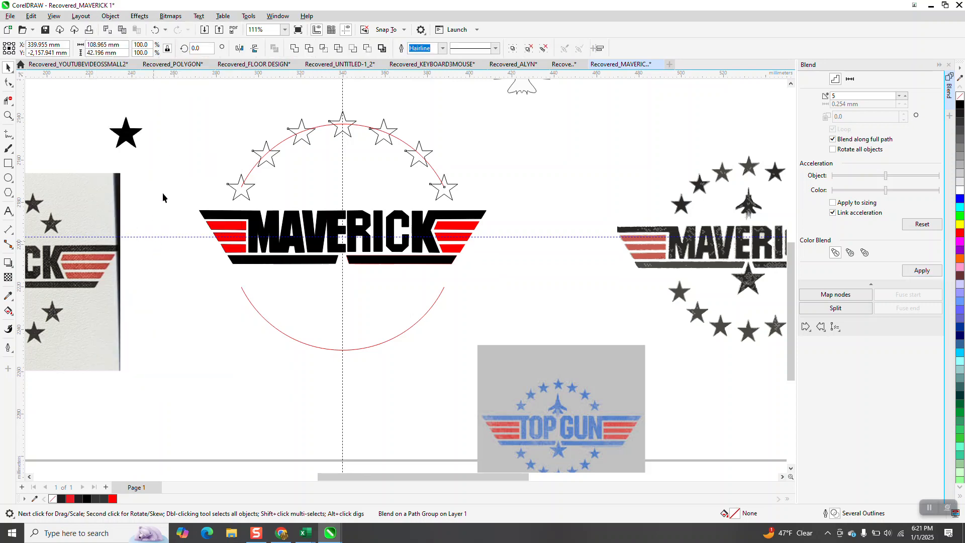
left_click(322, 127)
key("Escape")
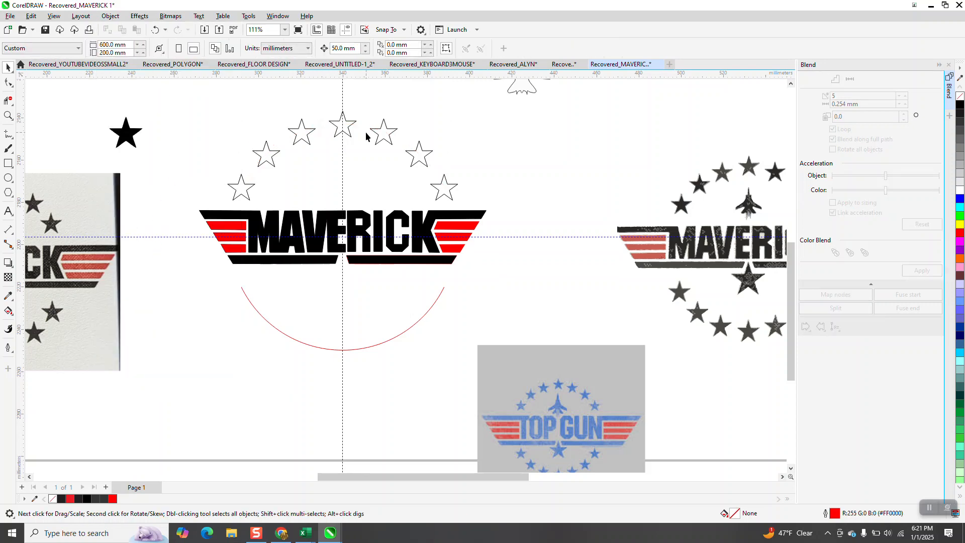
Ungroup the five middle stars and place copies of the two rightmost stars in the empty area beside the lower arc.
left_click(425, 157)
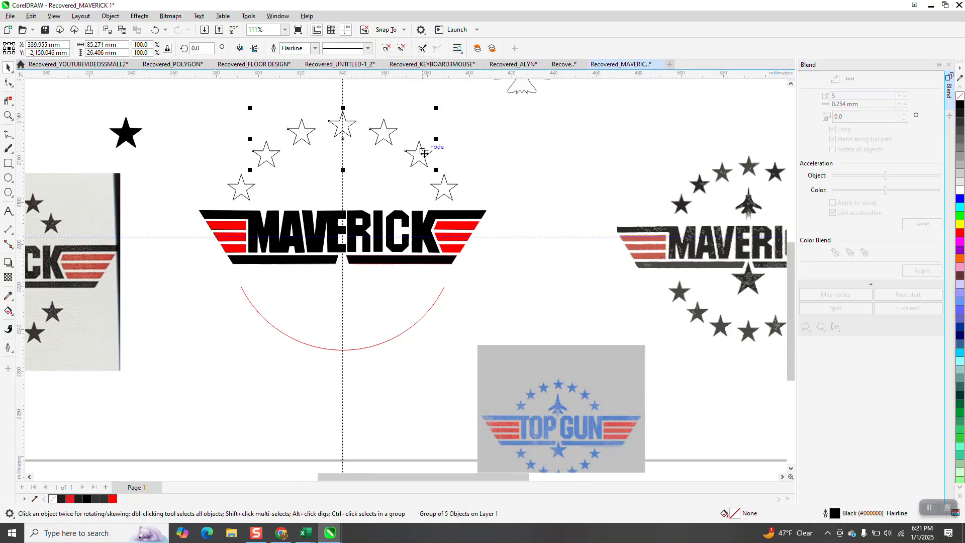
left_click(110, 16)
mouse_move(221, 175)
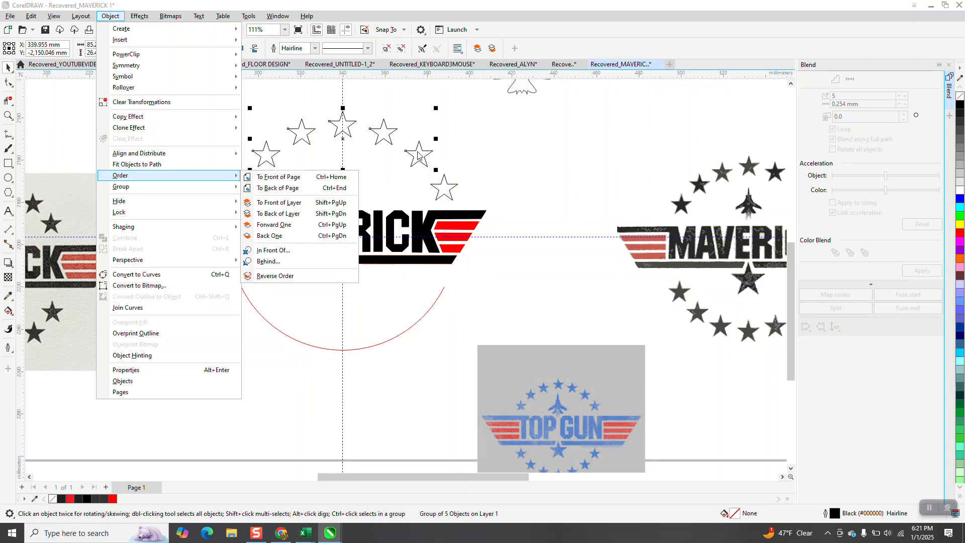
mouse_move(172, 187)
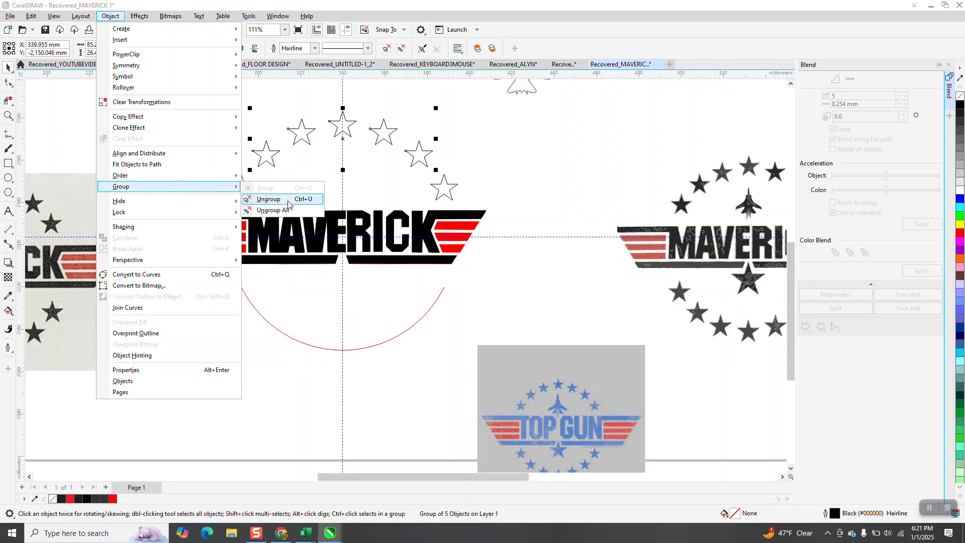
left_click(285, 200)
left_click_drag(504, 129, 388, 211)
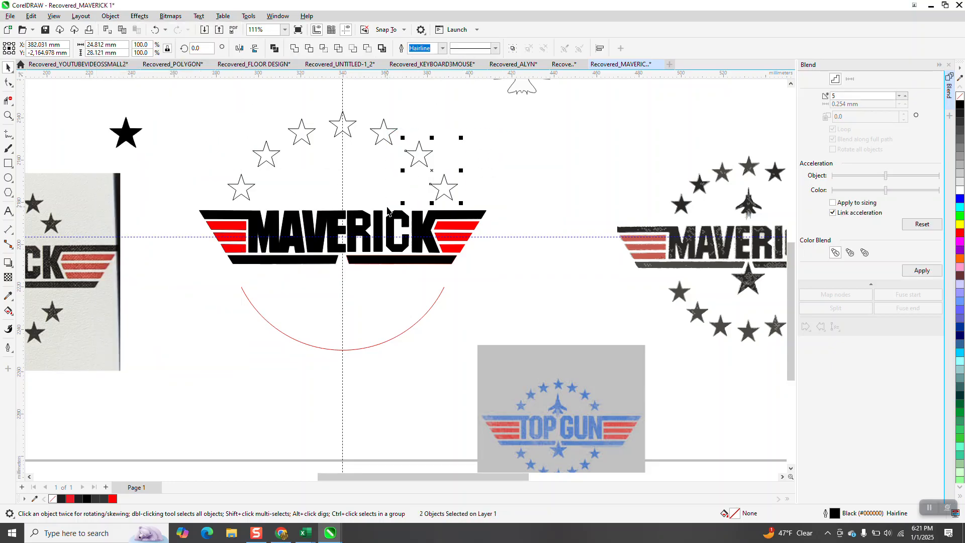
left_click_drag(429, 168, 551, 276)
Fill all seven stars above the logo with black and remove their outlines.
left_click_drag(196, 121, 474, 212)
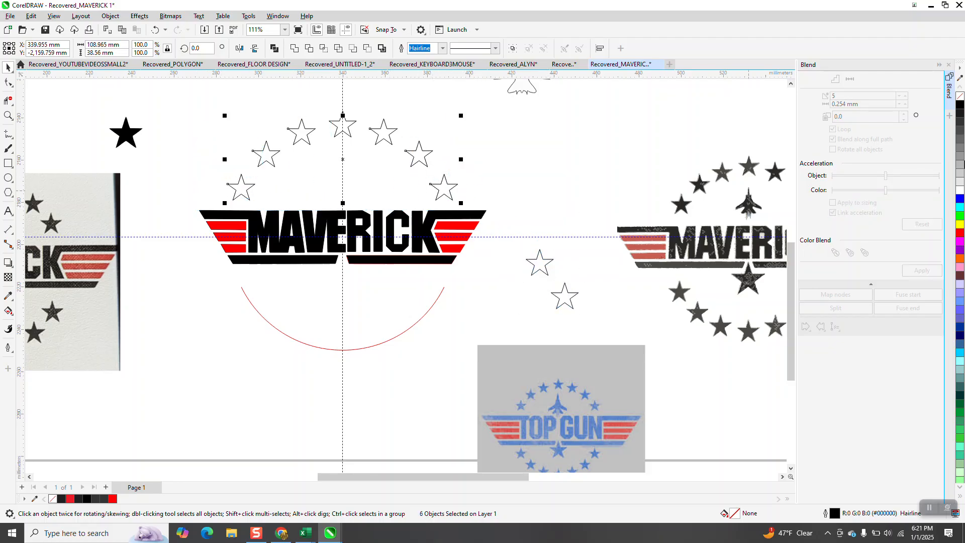
left_click(959, 105)
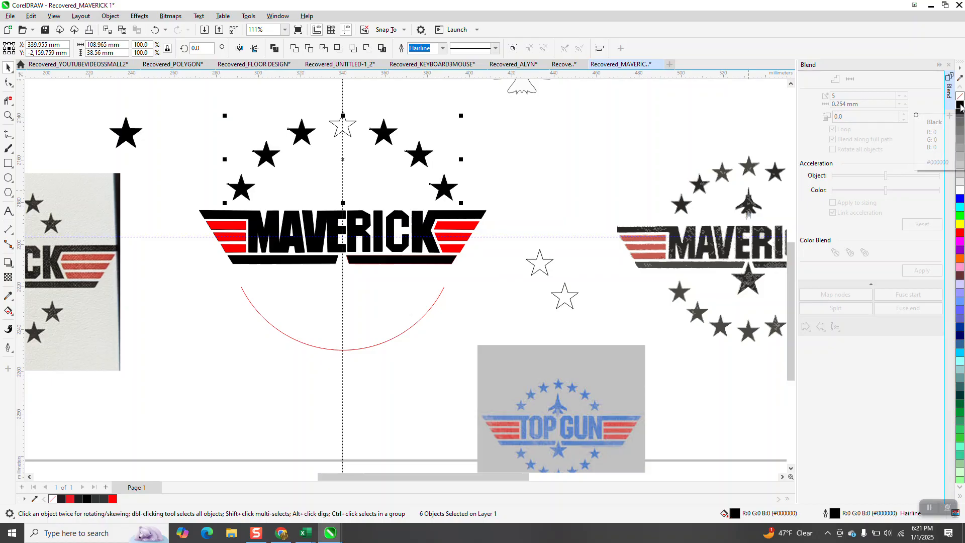
left_click(352, 132)
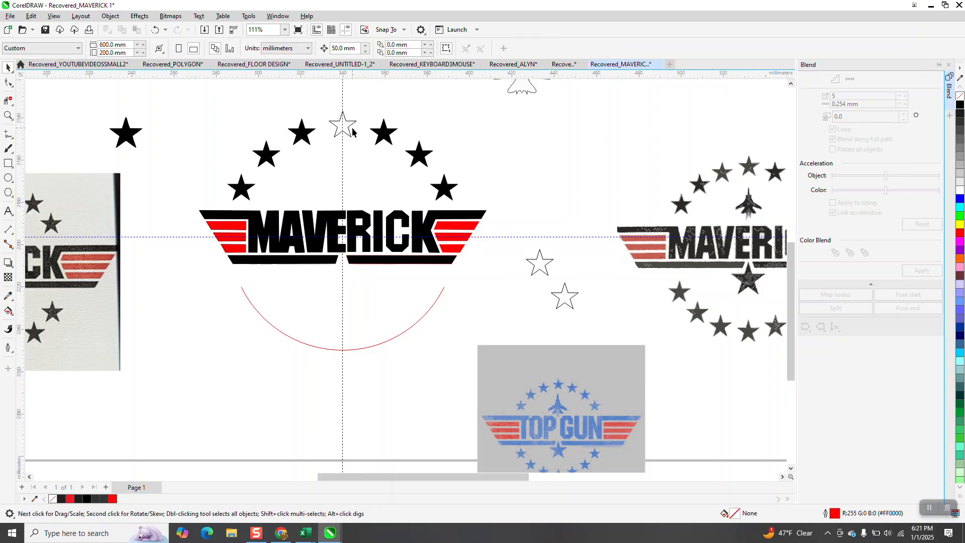
left_click(348, 126)
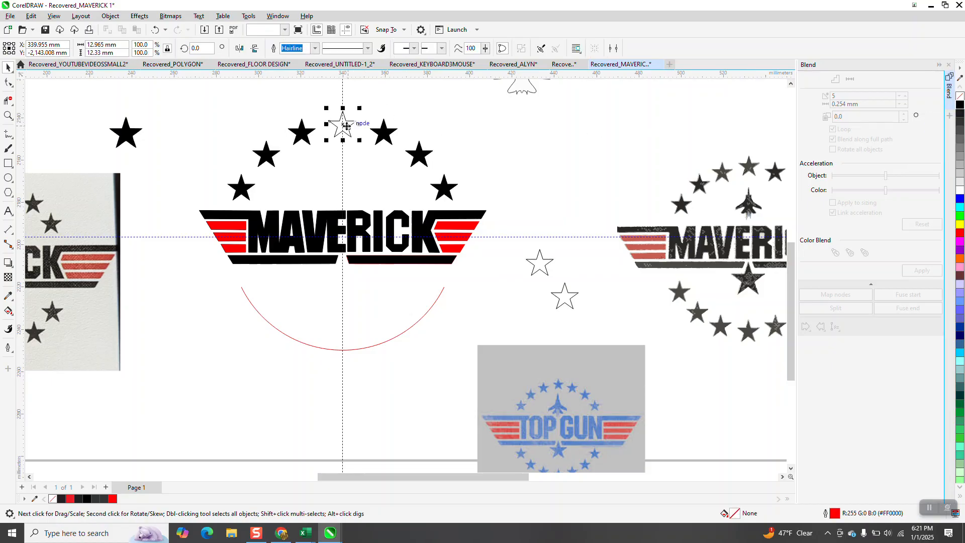
left_click(960, 105)
left_click_drag(181, 109, 485, 215)
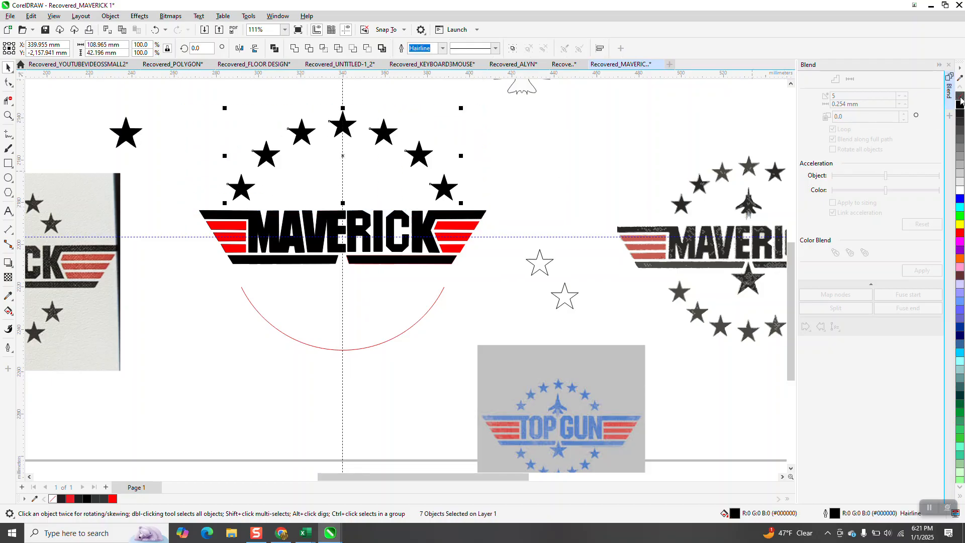
right_click(959, 96)
Place the two copied stars side by side, align their centres horizontally and blend them with 5 intermediate steps.
left_click(514, 250)
left_click_drag(538, 261, 624, 342)
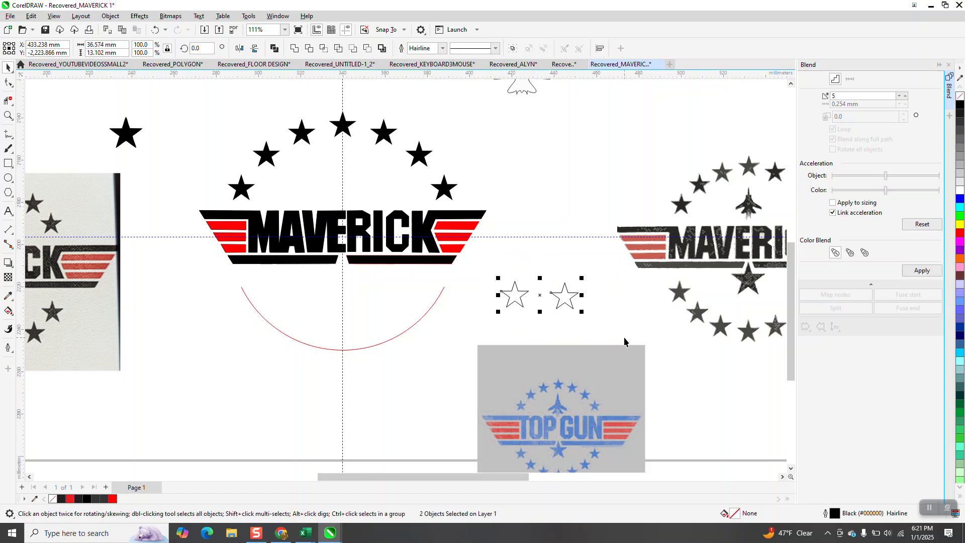
key("e")
left_click(921, 270)
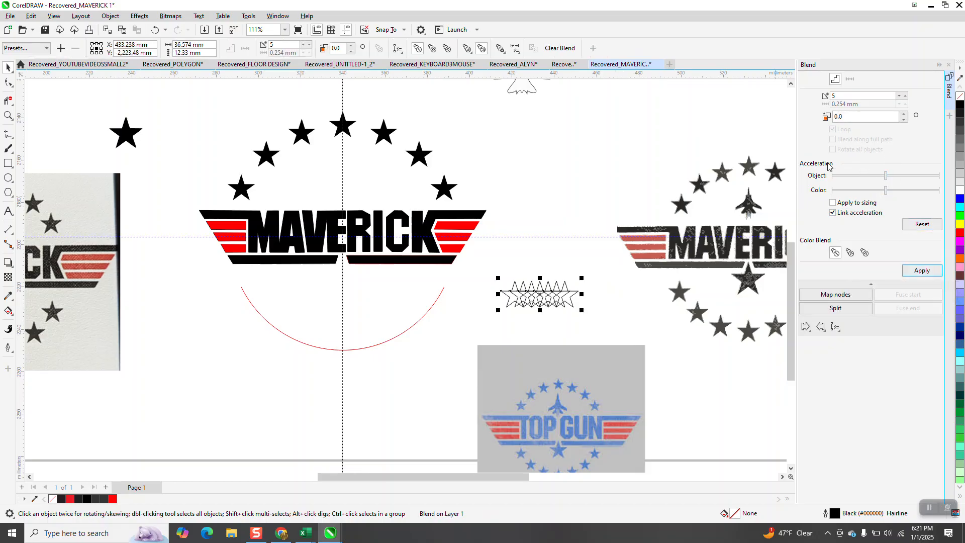
Attach the five-step star blend to the lower red arc as its path and spread it along the full path.
left_click(835, 326)
left_click(850, 338)
left_click(346, 352)
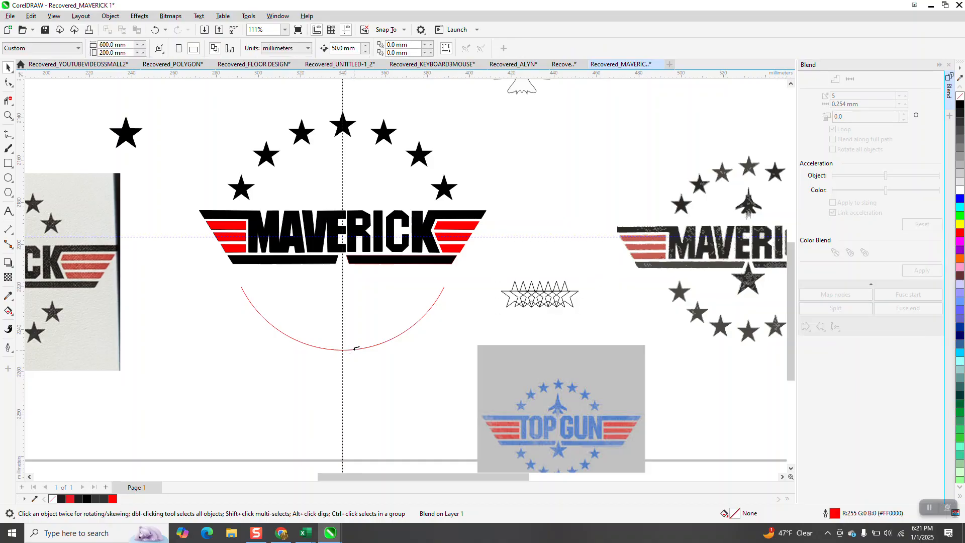
left_click(356, 348)
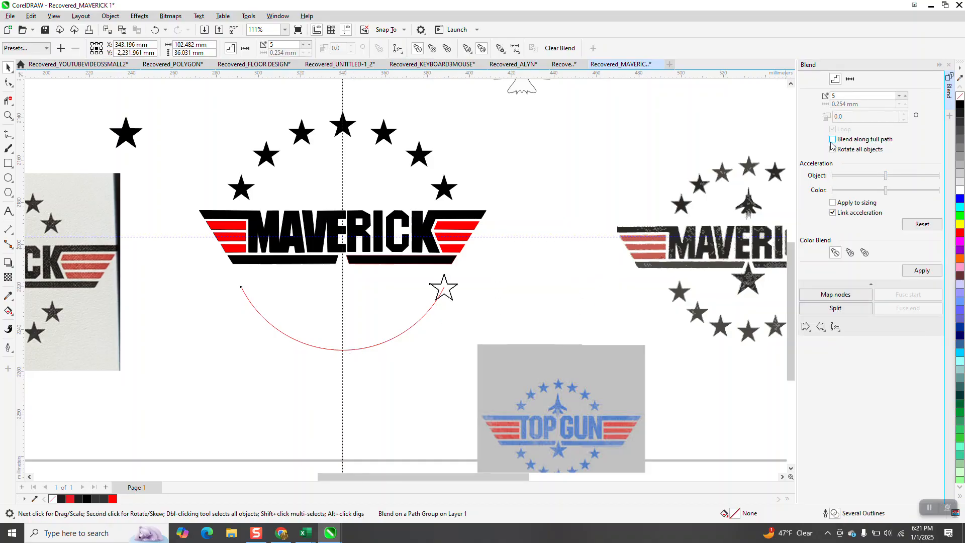
left_click(921, 271)
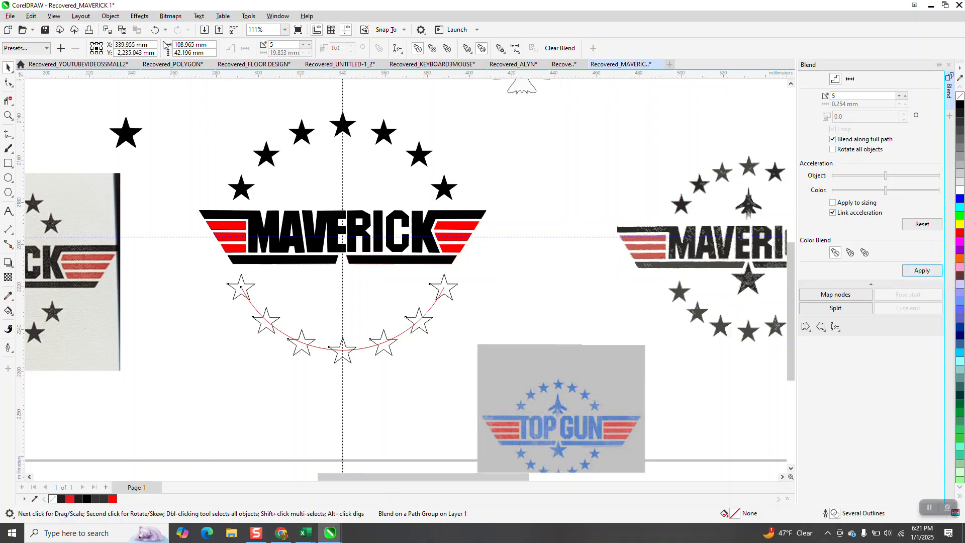
Break the lower star blend apart and delete the red arc beneath the lettering.
left_click(111, 16)
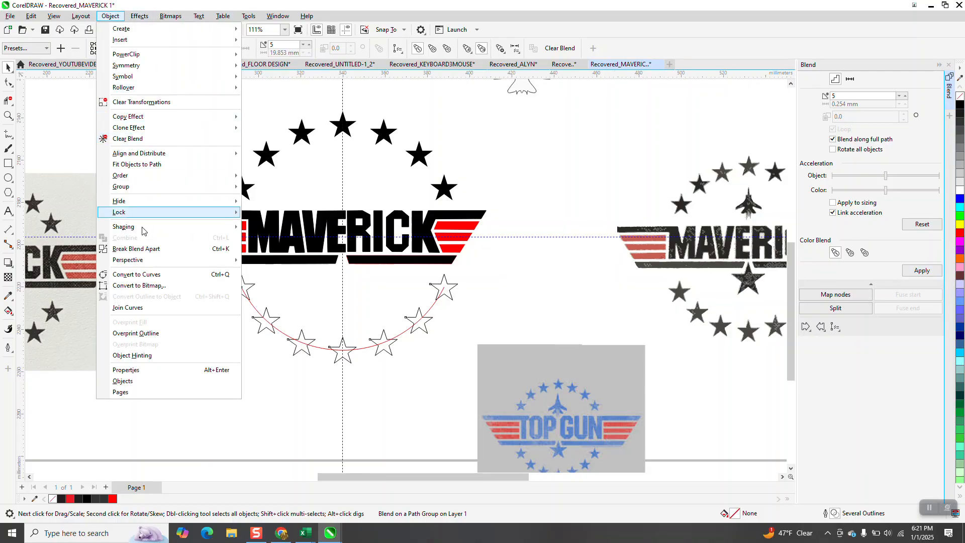
left_click(154, 257)
left_click(151, 283)
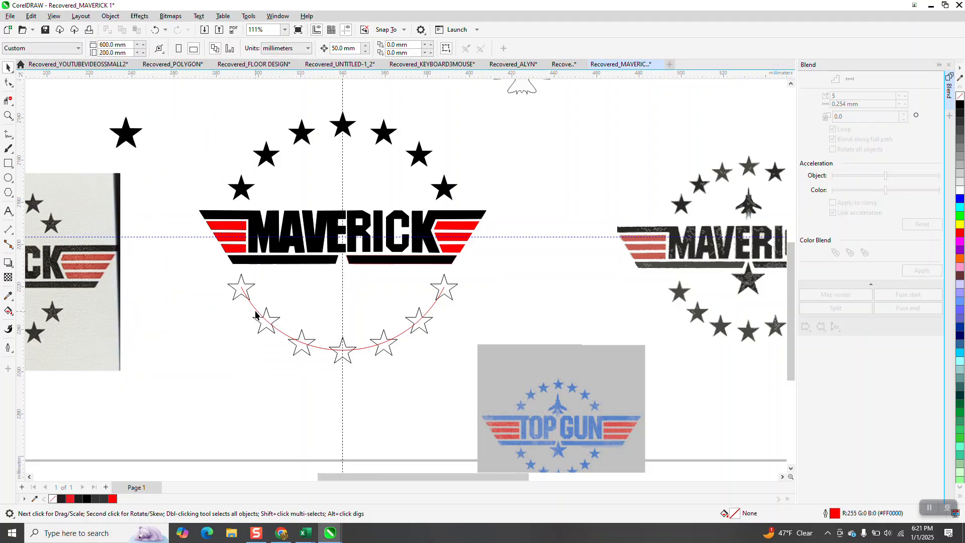
left_click(256, 315)
key("Delete")
Ungroup the five middle stars of the lower arc.
left_click(308, 346)
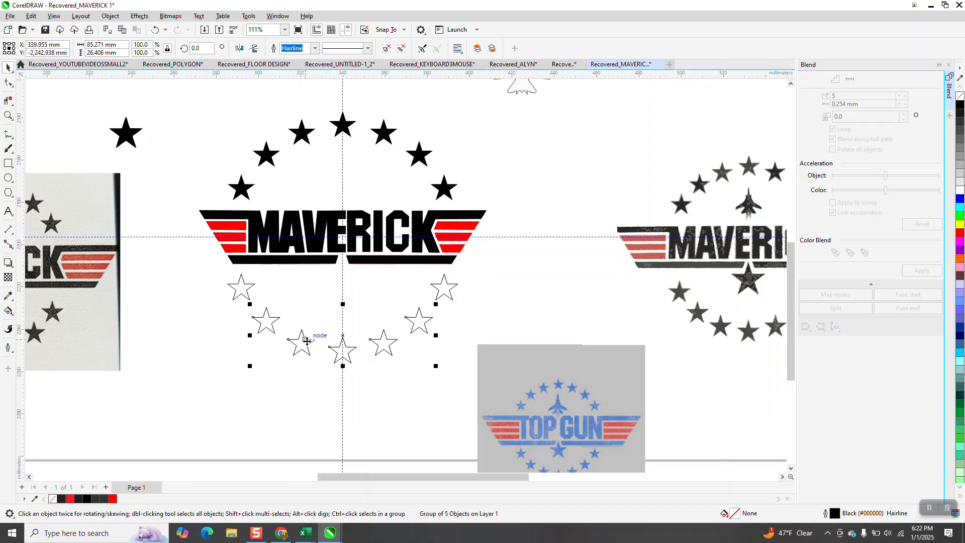
left_click(110, 16)
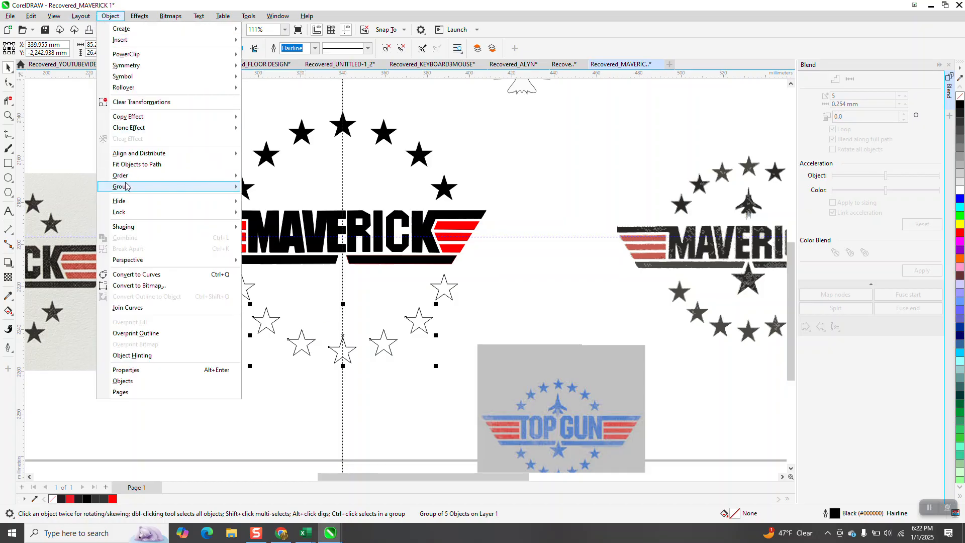
mouse_move(150, 186)
left_click(261, 199)
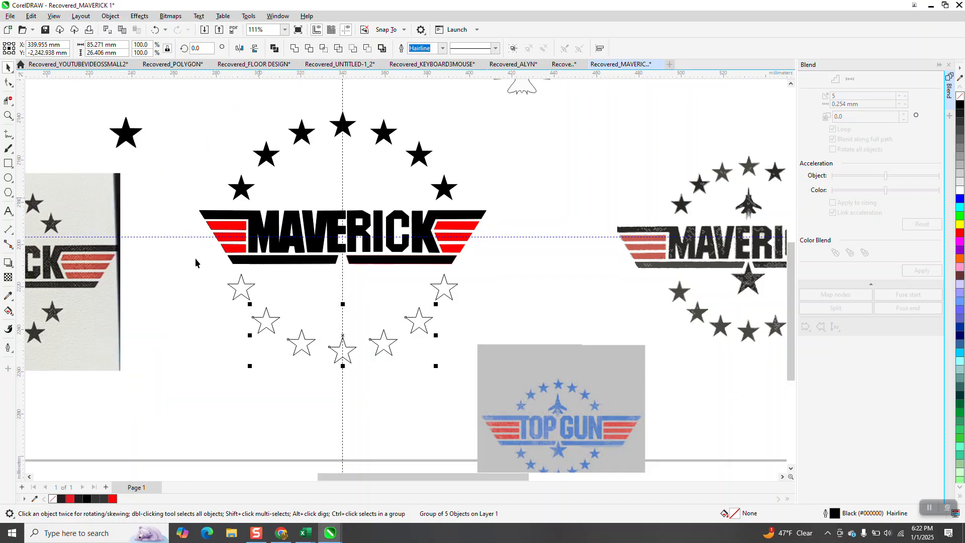
Fill all seven stars below the logo with black and remove their outlines.
left_click_drag(465, 349, 496, 366)
left_click_drag(211, 268, 493, 365)
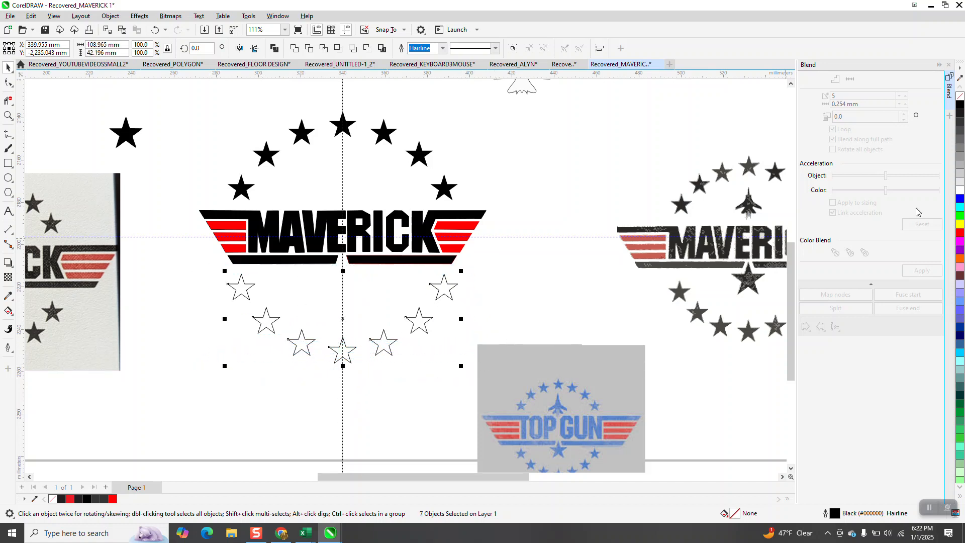
left_click(960, 105)
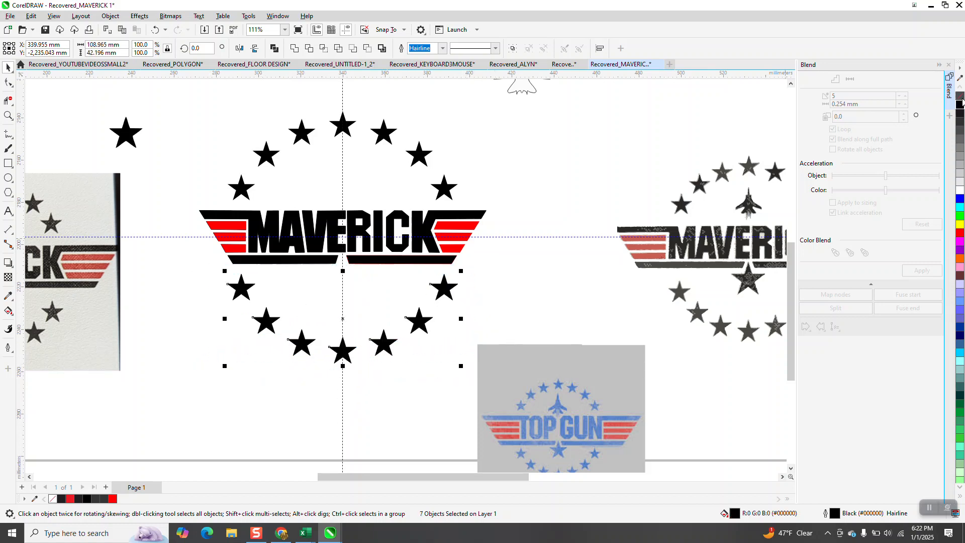
right_click(960, 95)
Place the jet outline inside the ring above the lettering and the large black star at the gap in the lower bar.
scroll(566, 289, "down", 2)
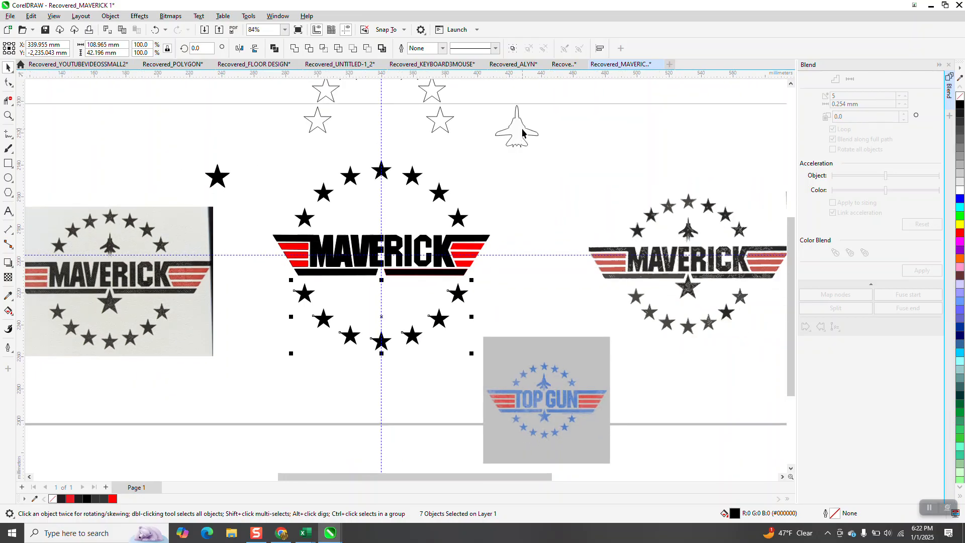
left_click_drag(522, 132, 390, 215)
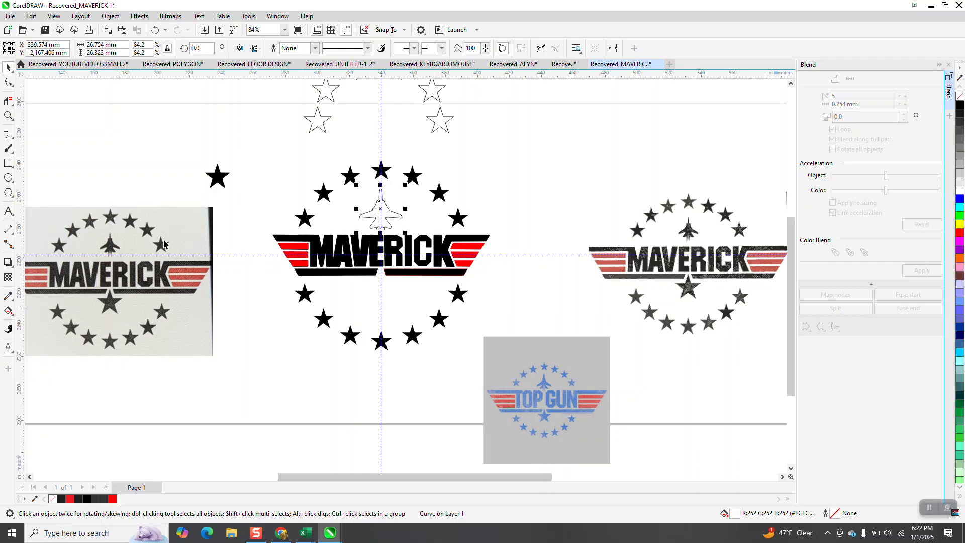
left_click_drag(218, 179, 380, 293)
left_click(8, 115)
left_click_drag(331, 239, 530, 422)
left_click(7, 67)
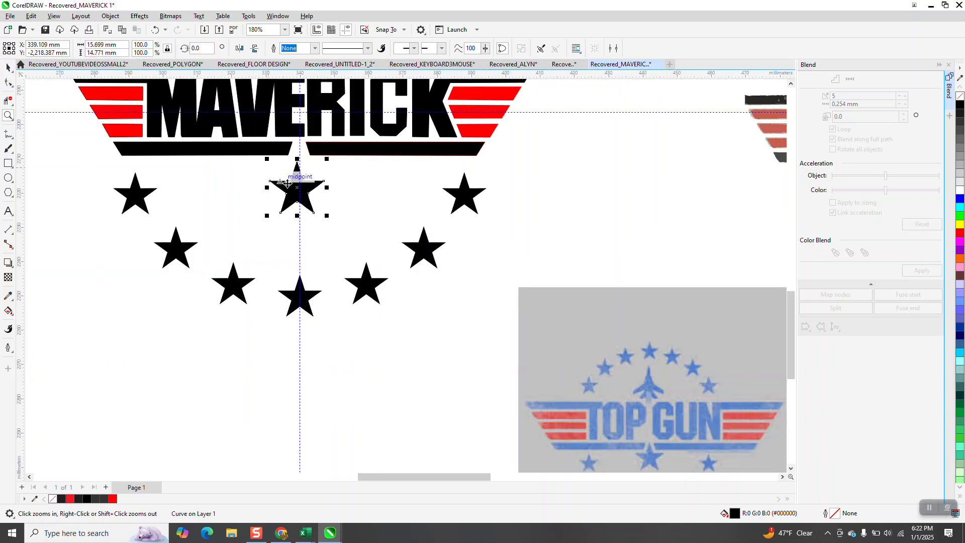
left_click_drag(300, 193, 300, 168)
Set the nudge distance to 0.01 mm with no object selected.
left_click(8, 115)
left_click(117, 127)
right_click(399, 162)
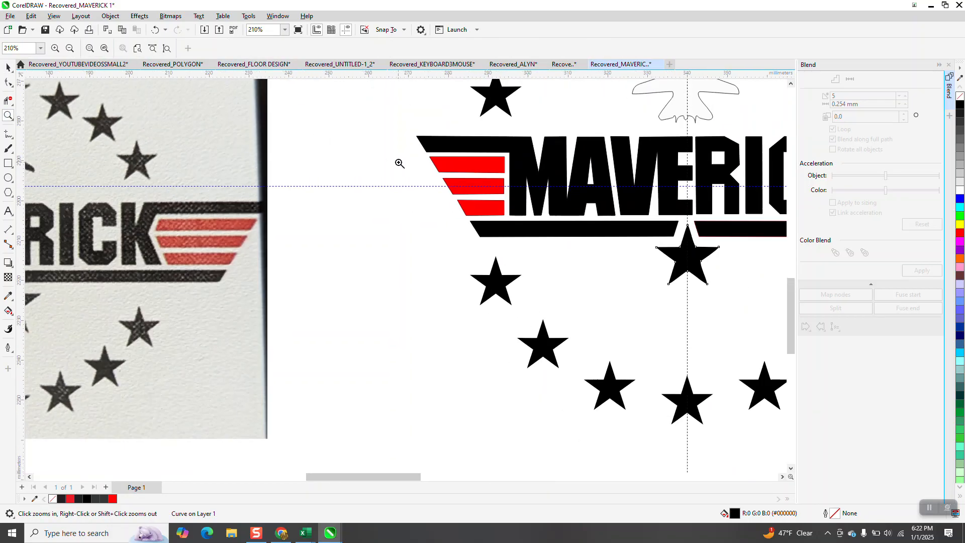
right_click(332, 201)
right_click(336, 218)
left_click(8, 68)
left_click(353, 49)
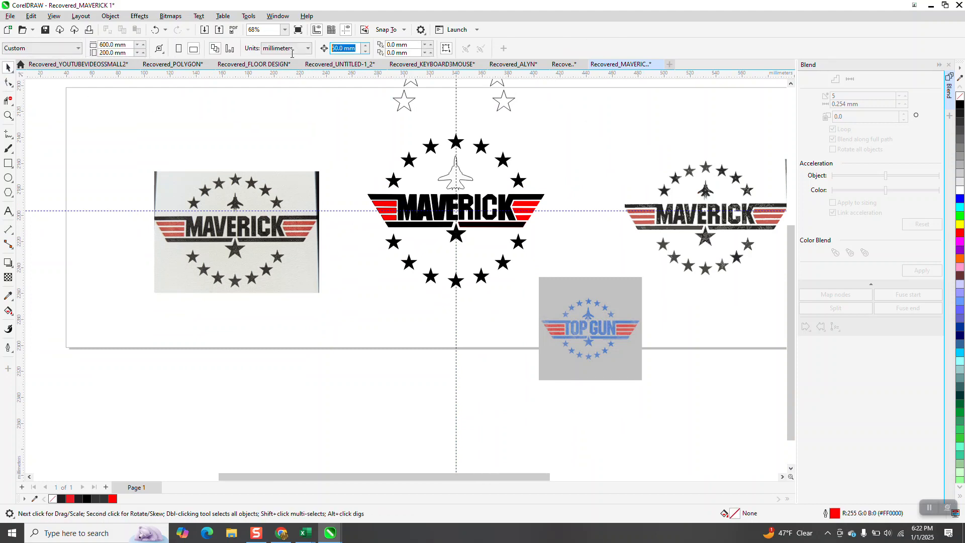
key("BackSpace")
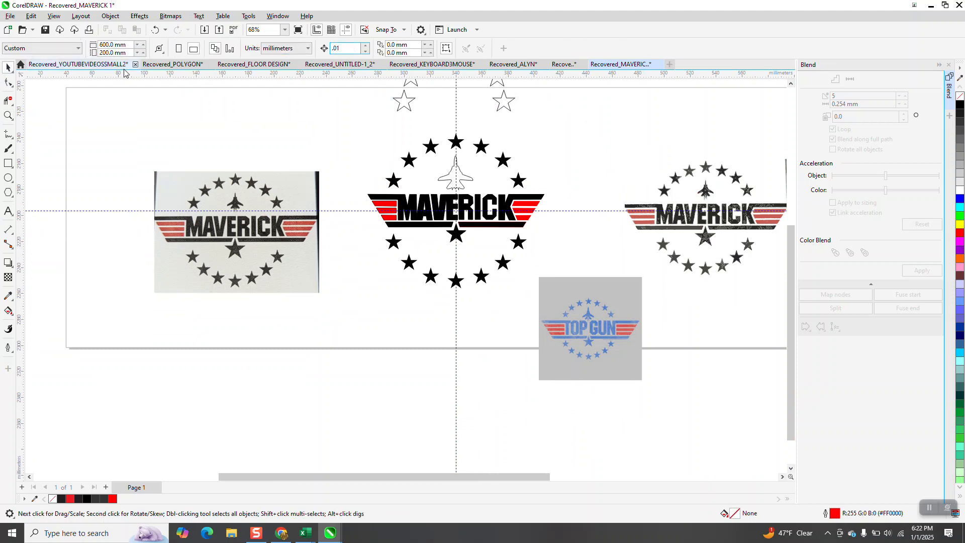
Centre the large star beneath the lettering on the vertical guideline, with its tip in the gap between the lower bars.
left_click(8, 115)
left_click_drag(448, 211, 526, 269)
left_click(8, 67)
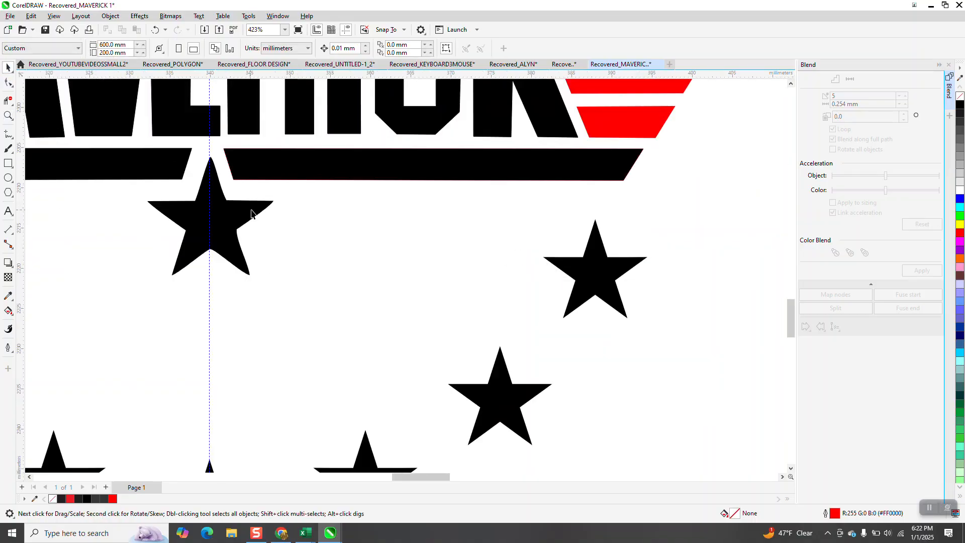
left_click(252, 212)
left_click_drag(264, 202, 264, 203)
Fill the jet above the lettering with black.
scroll(347, 247, "down", 2)
scroll(552, 249, "down", 5)
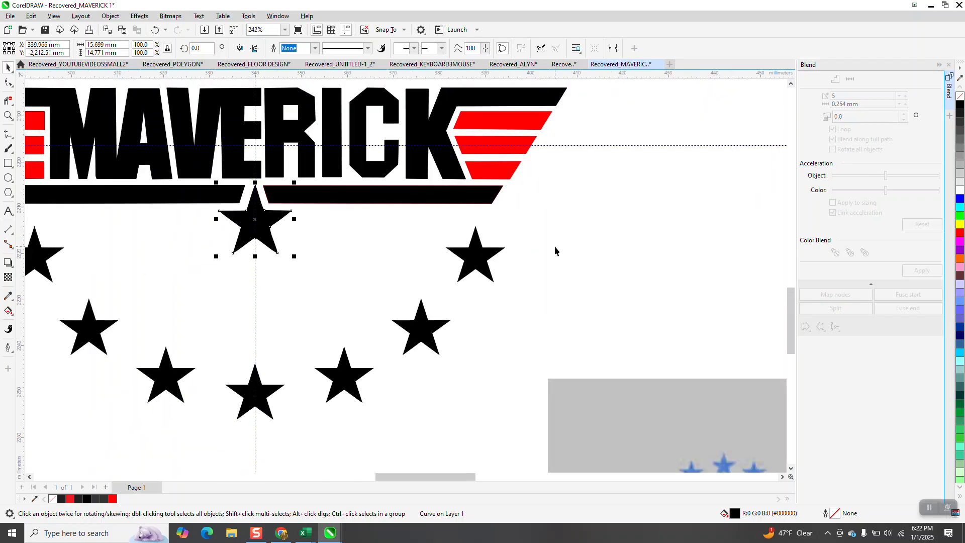
left_click(411, 151)
left_click(959, 104)
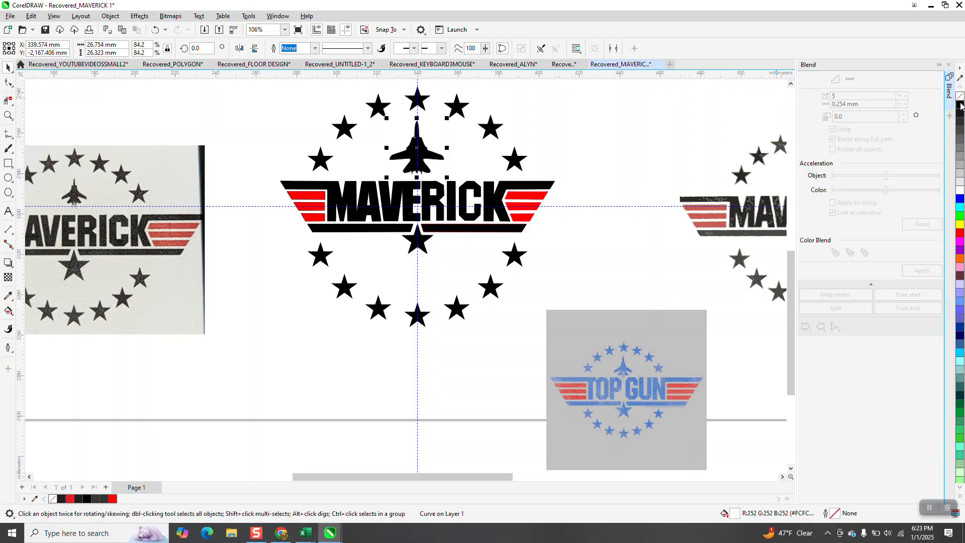
Nudge the jet to the right in 0.01 mm increments until its nose sits on the vertical guideline.
left_click(8, 115)
left_click_drag(394, 120, 471, 195)
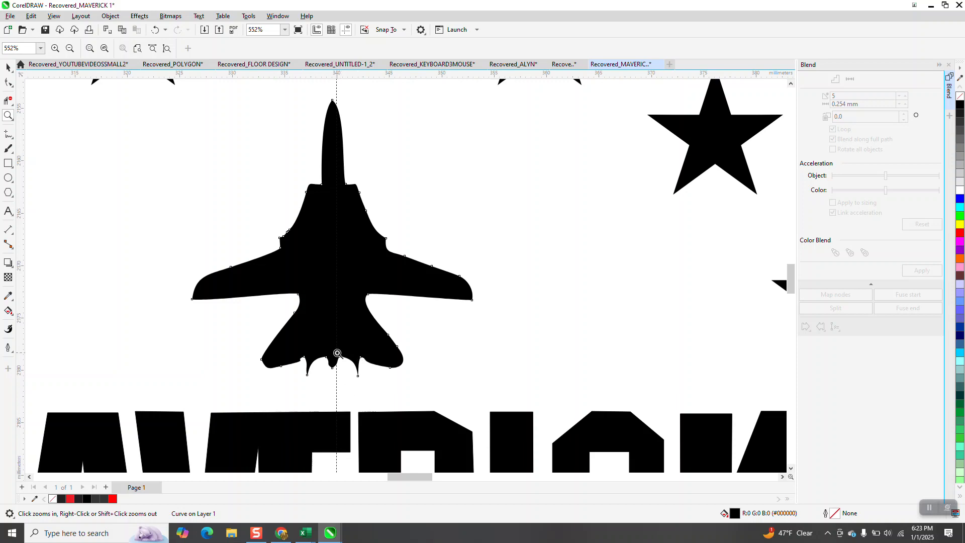
scroll(342, 366, "down", 3)
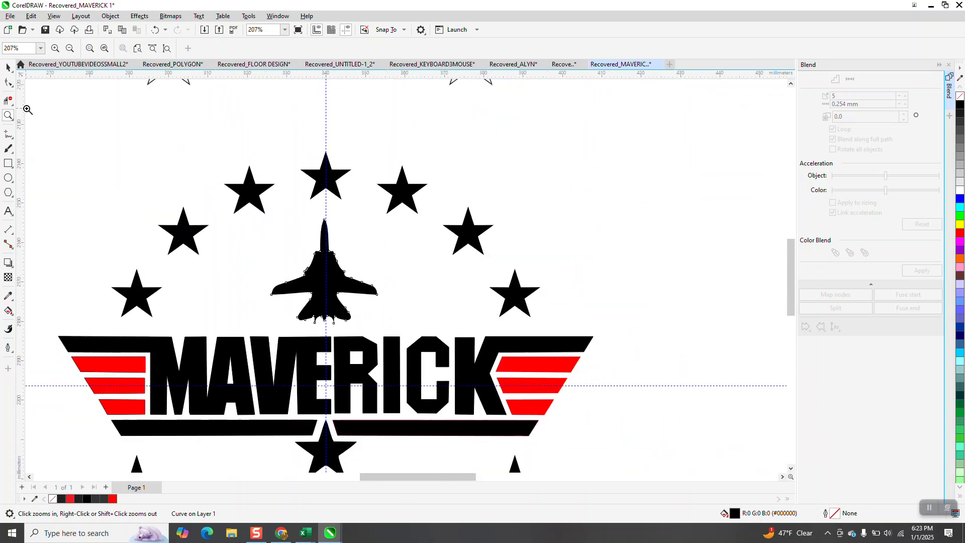
left_click_drag(304, 216, 373, 259)
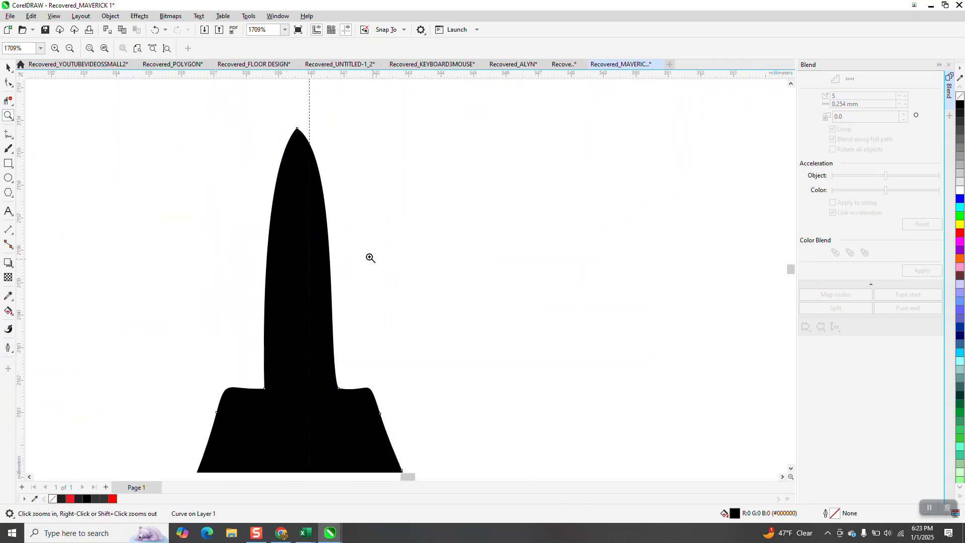
left_click(8, 68)
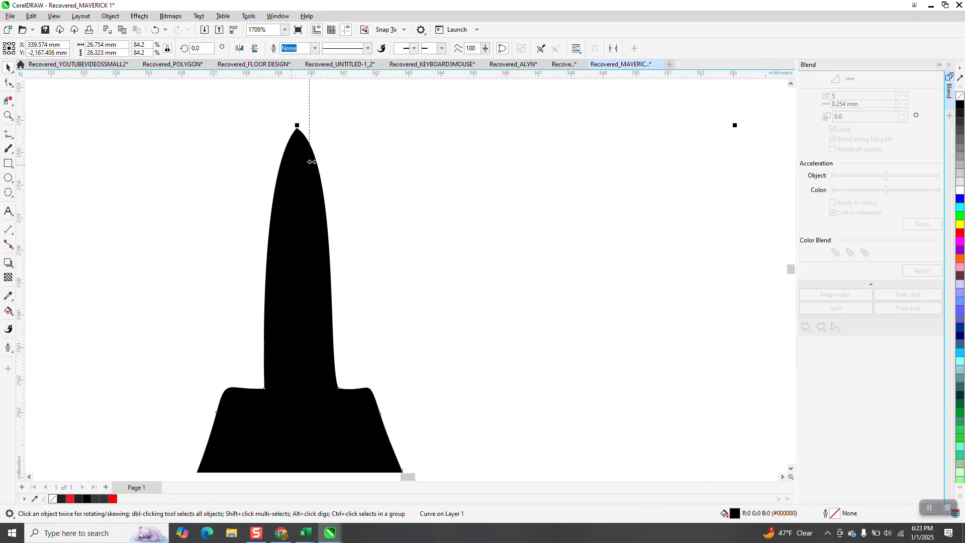
key("Right")
key("Right")
key("Right")
key("Right")
key("Right")
key("Right")
key("Right")
key("Right")
key("Right")
key("Right")
key("Right")
key("Right")
key("Right")
key("Right")
key("Right")
key("Right")
key("Right")
key("Right")
key("Right")
key("Right")
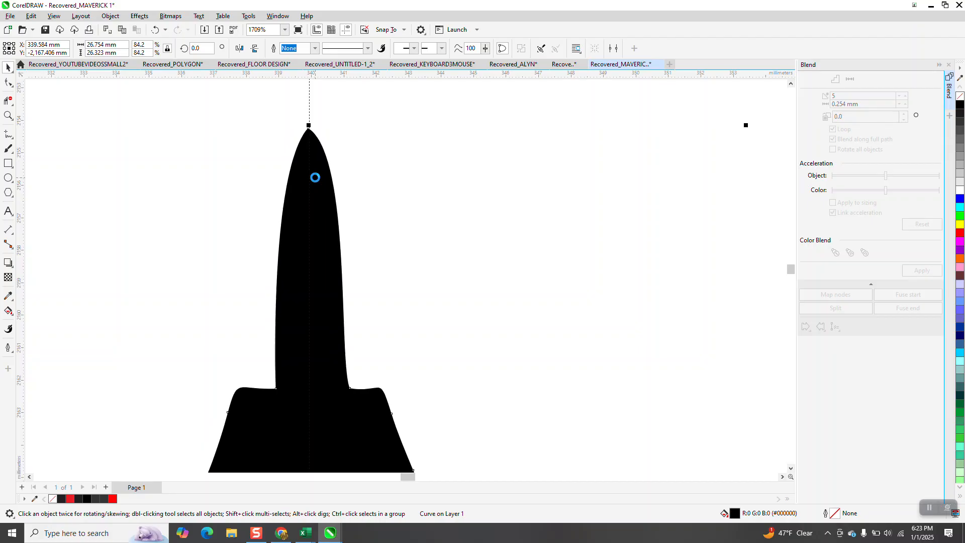
Group the lettering, stripes, jet and all stars of the redrawn Maverick badge.
scroll(315, 178, "down", 4)
scroll(415, 246, "down", 1)
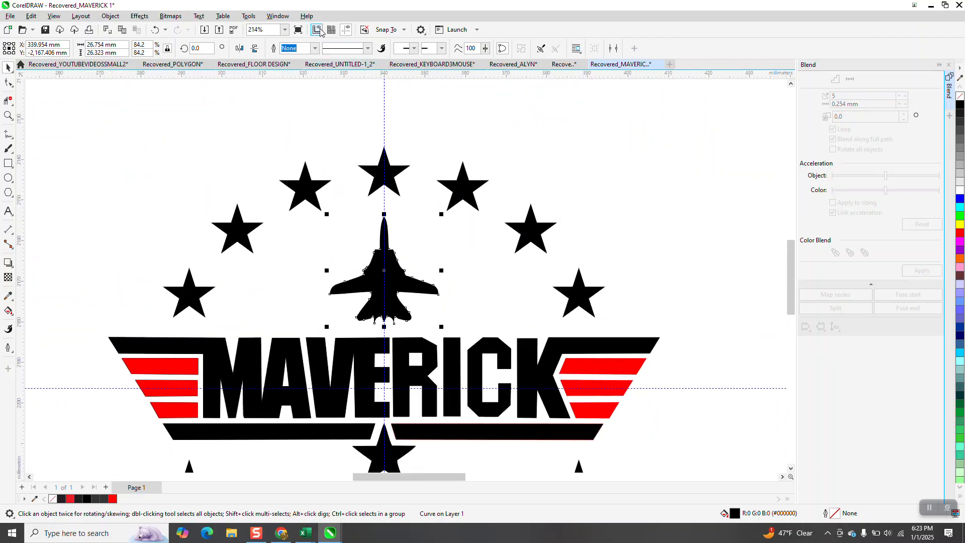
scroll(341, 115, "down", 1)
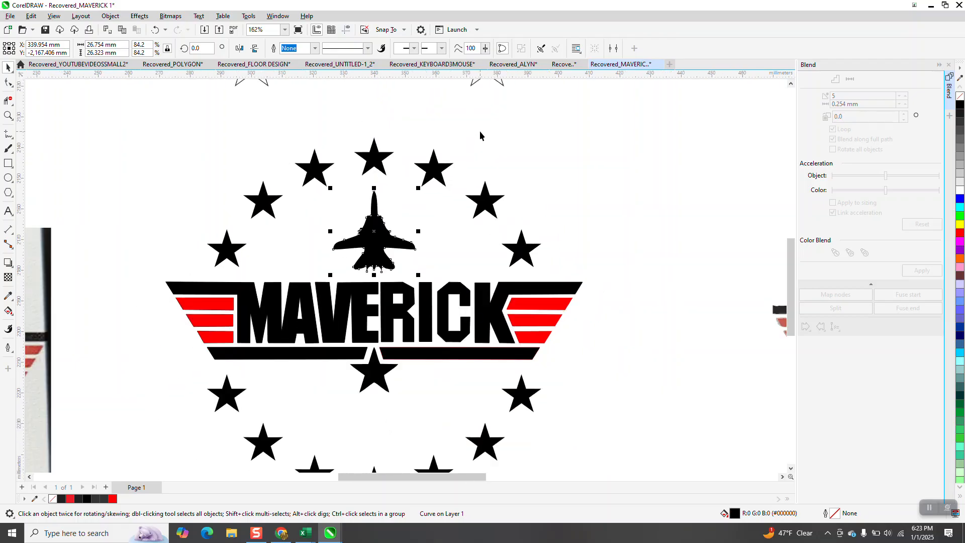
left_click(481, 134)
scroll(451, 154, "down", 1)
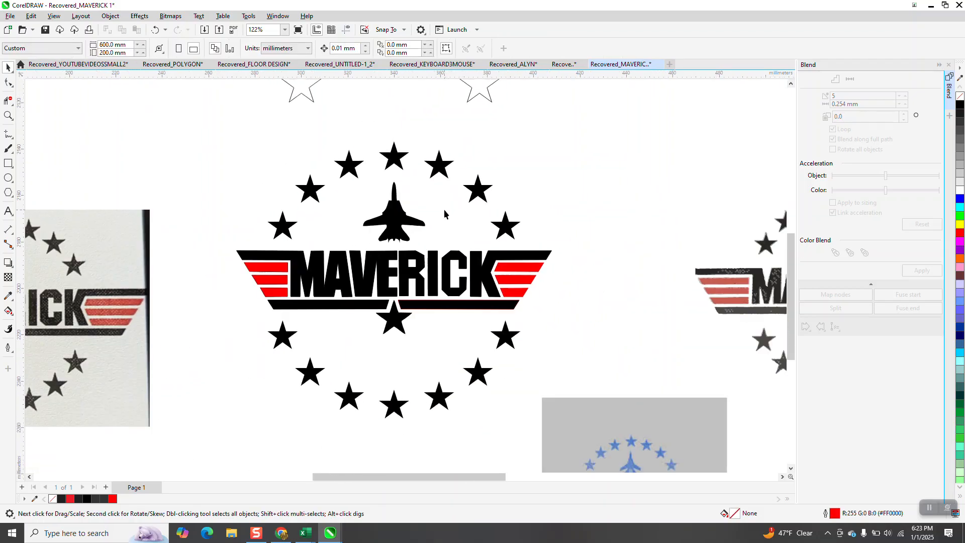
left_click_drag(227, 132, 581, 436)
key("ctrl+g")
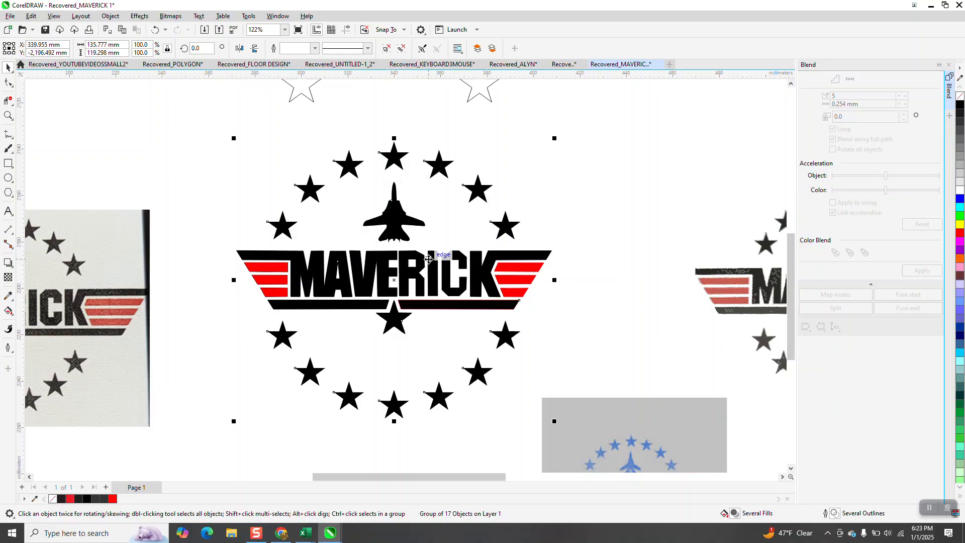
Move the Top Gun image to the empty area beside the outlined star arc, above the Maverick artwork.
scroll(463, 282, "down", 3)
left_click_drag(516, 400, 551, 173)
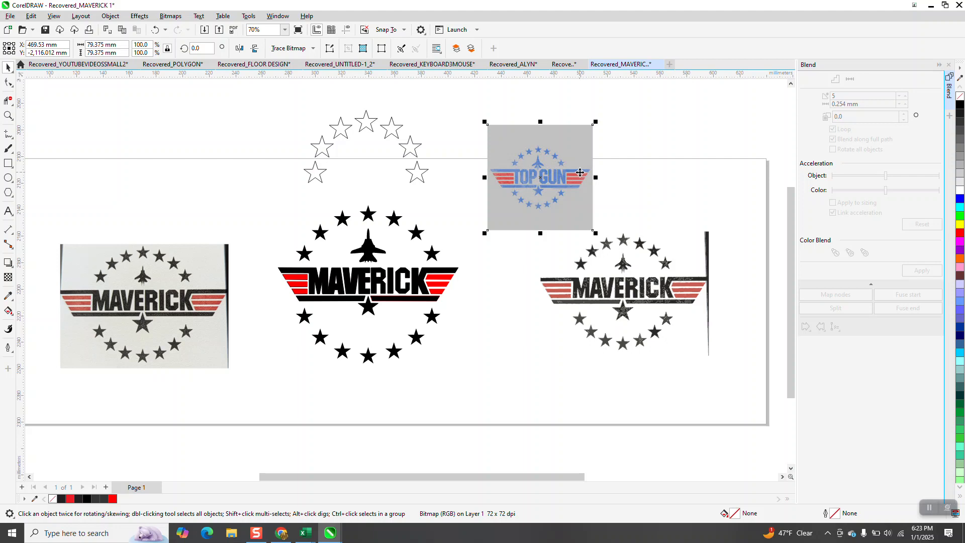
left_click_drag(559, 167, 530, 149)
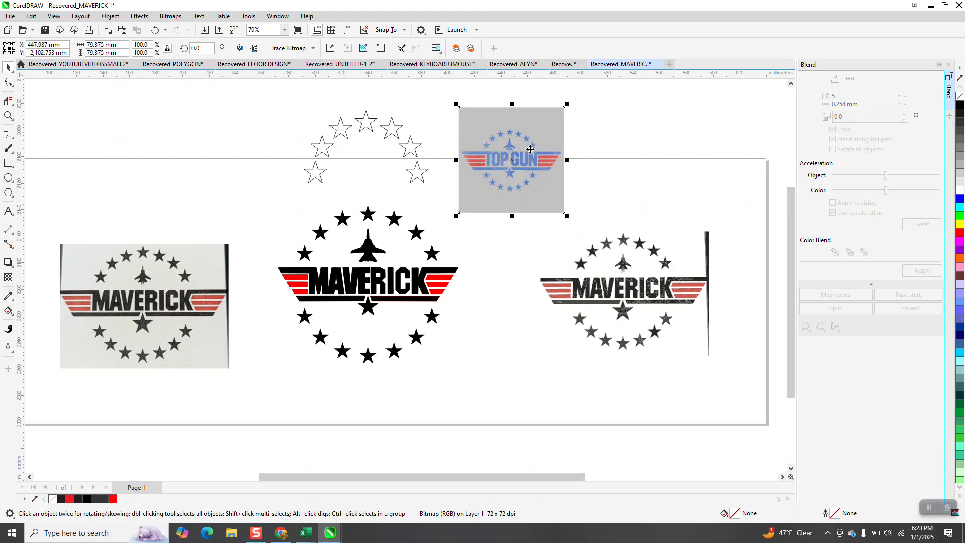
Convert the Top Gun image to an 8-bit grayscale bitmap at 300 dpi with anti-aliasing and a transparent background.
left_click(171, 18)
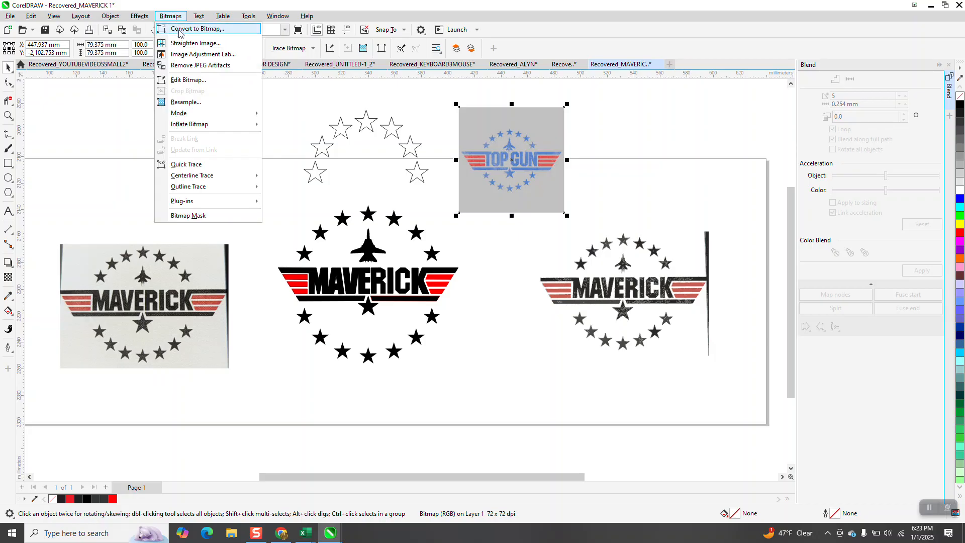
left_click(179, 31)
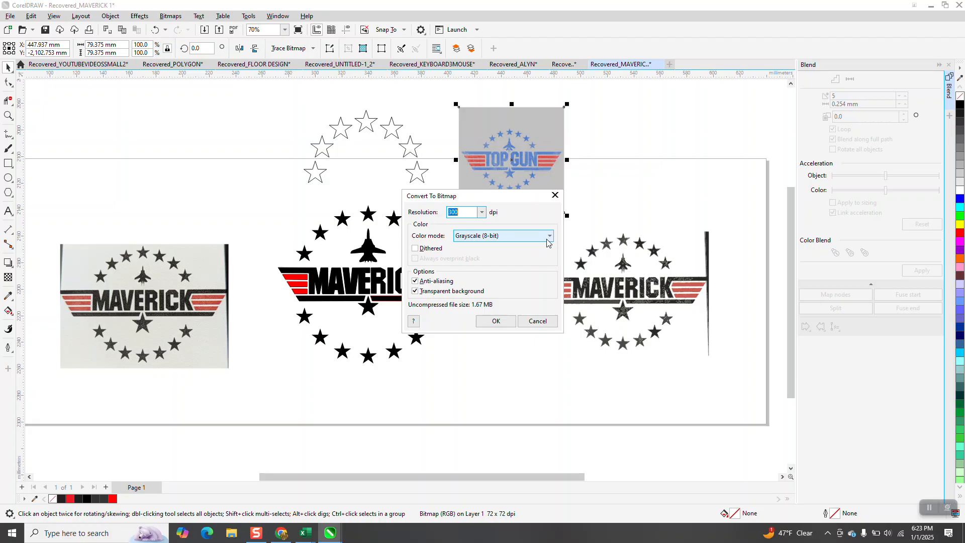
left_click(506, 321)
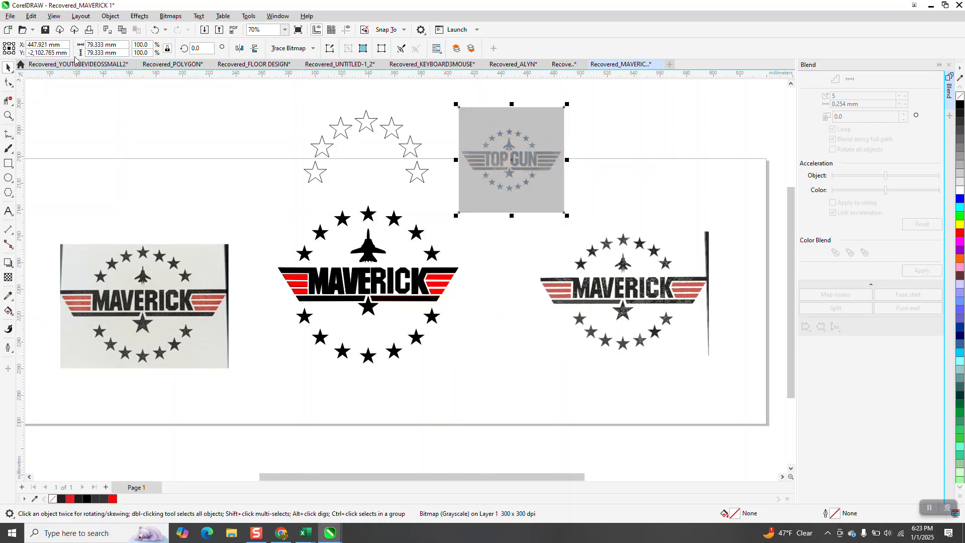
Deselect the image and set the nudge distance to 85 mm.
left_click(266, 104)
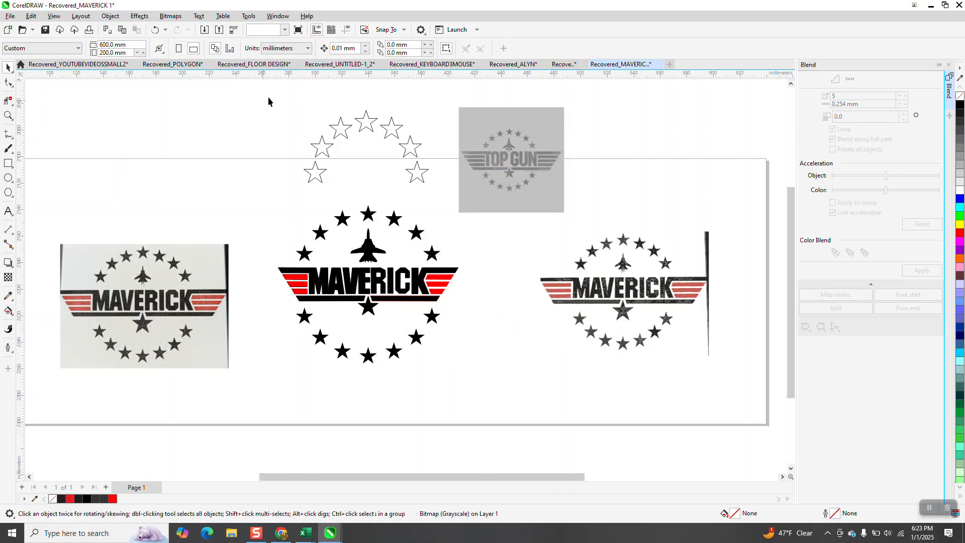
left_click(359, 48)
type("85")
key("Return")
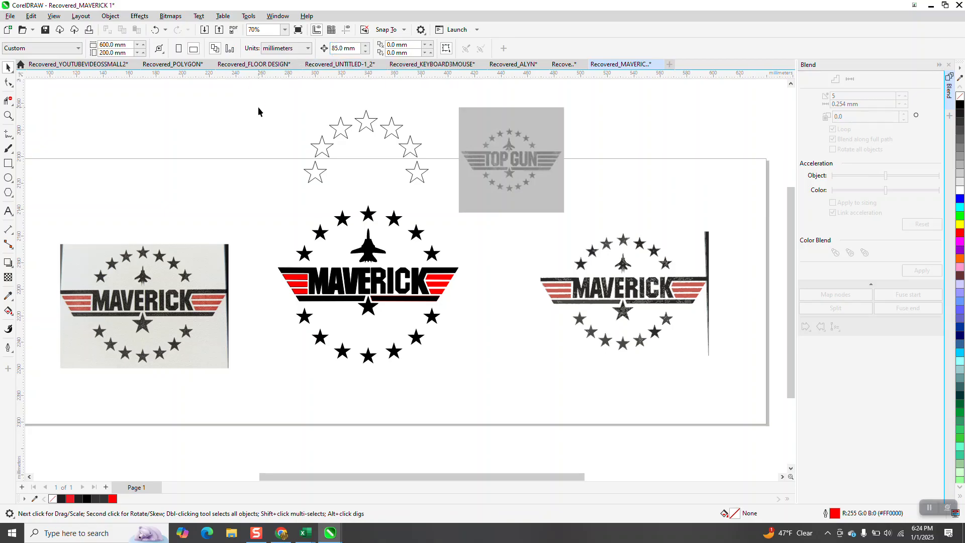
Duplicate the grayscale Top Gun image beside itself and outline-trace the original as a low quality image, automatically removing the background color.
left_click(519, 154)
key("ctrl+d")
left_click(517, 144)
left_click(312, 49)
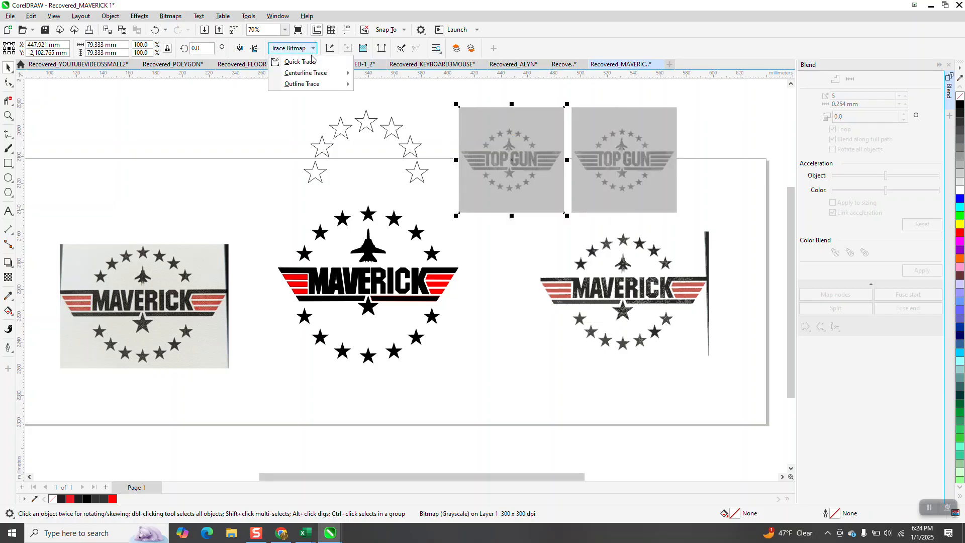
mouse_move(315, 86)
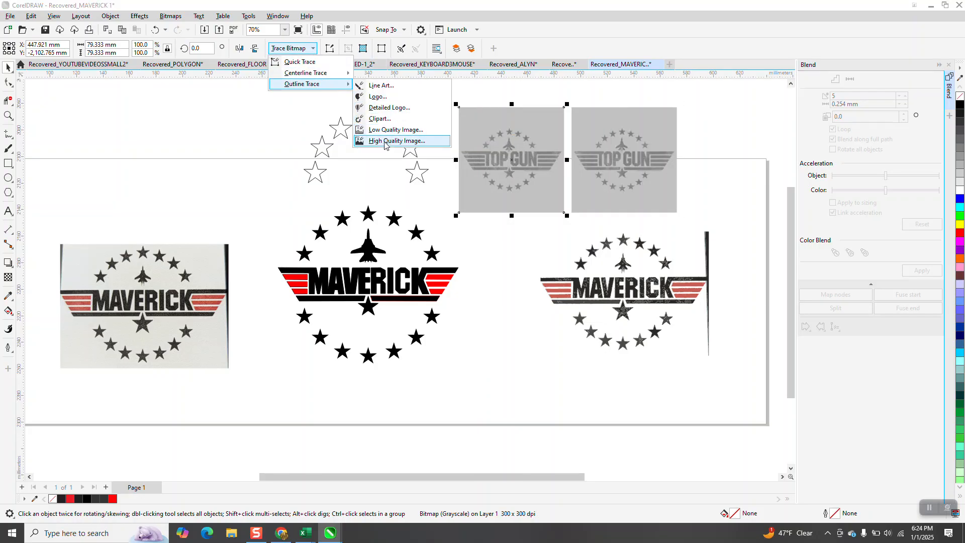
left_click(387, 129)
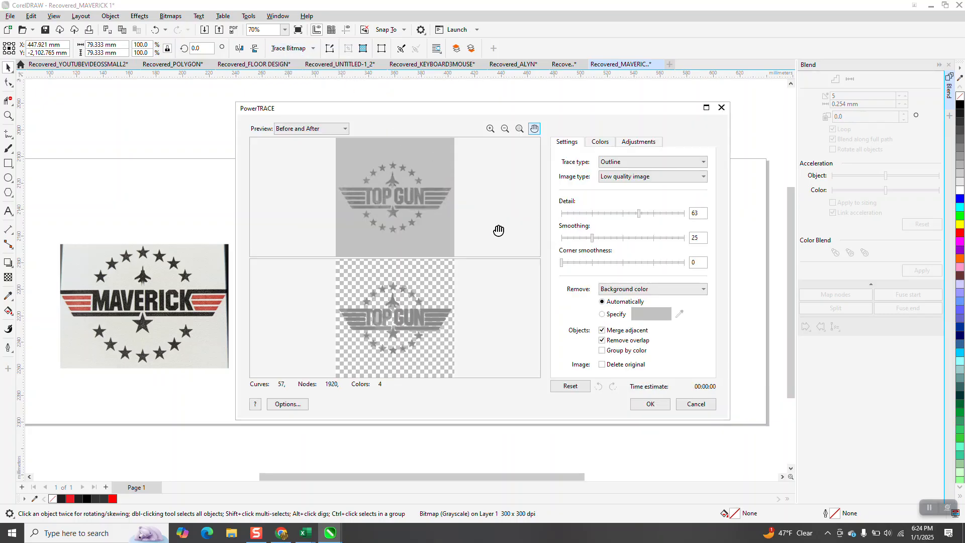
left_click(654, 404)
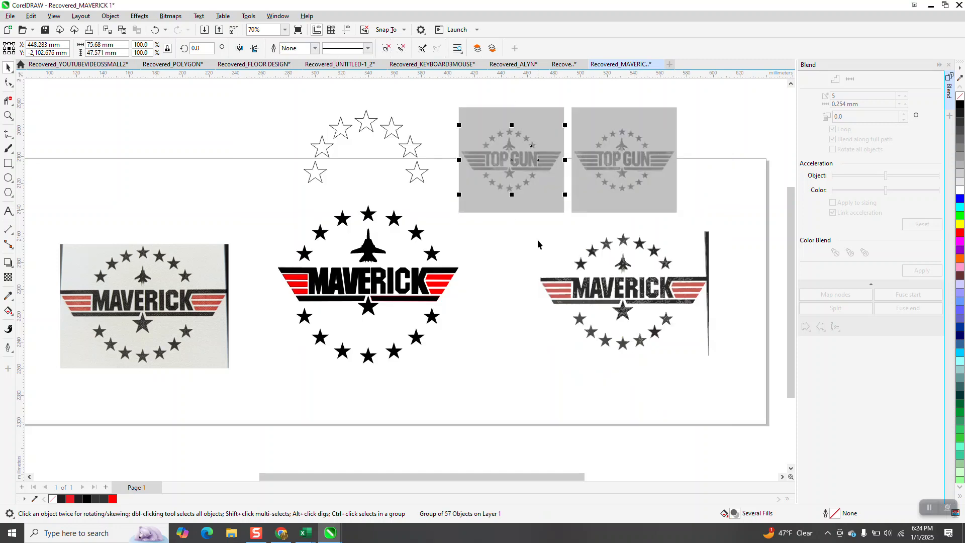
Move the traced Top Gun group 170 mm straight down, off the image and below the Maverick artwork.
left_click(432, 91)
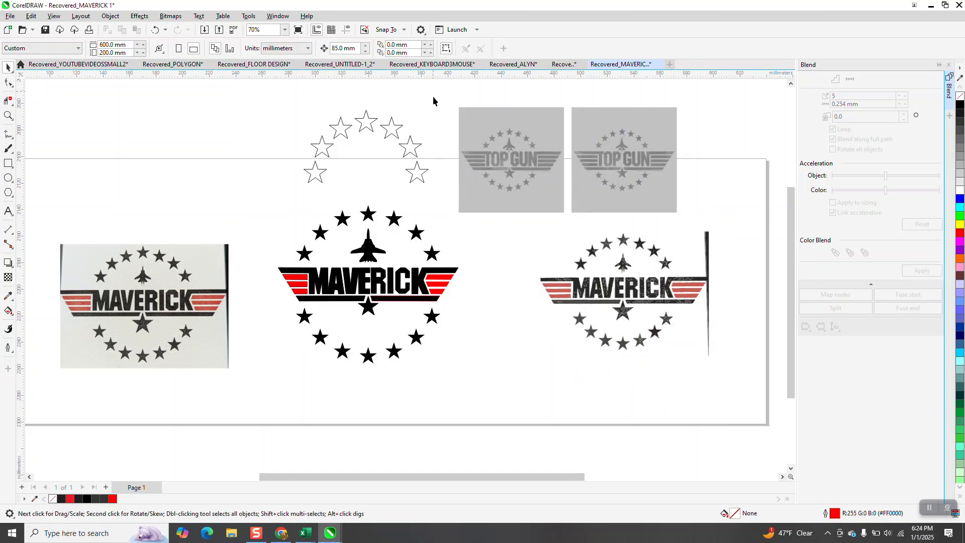
left_click(505, 160)
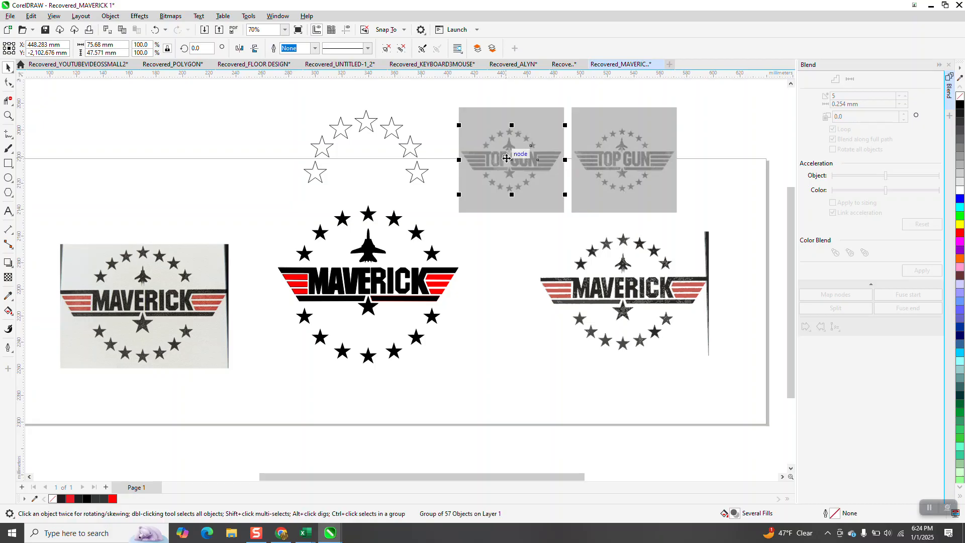
key("Down")
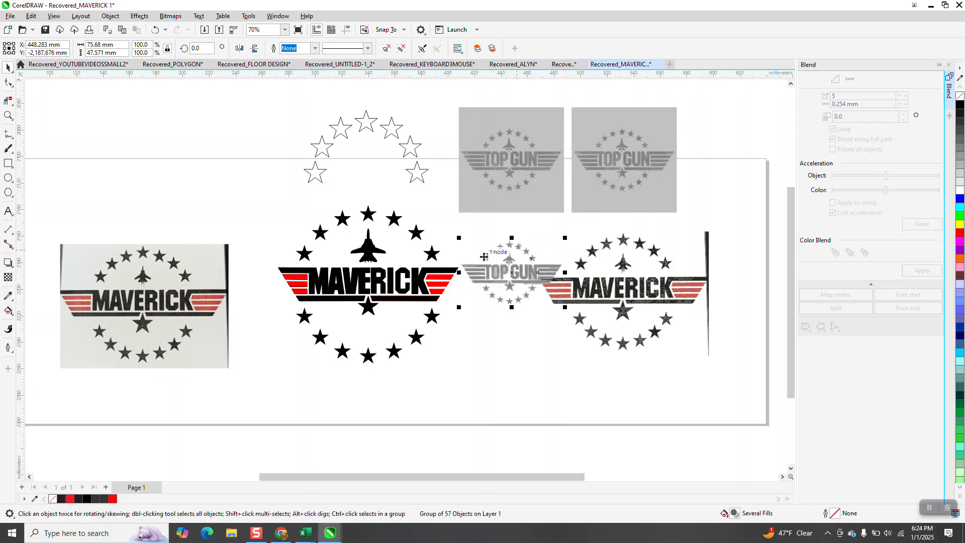
key("Down")
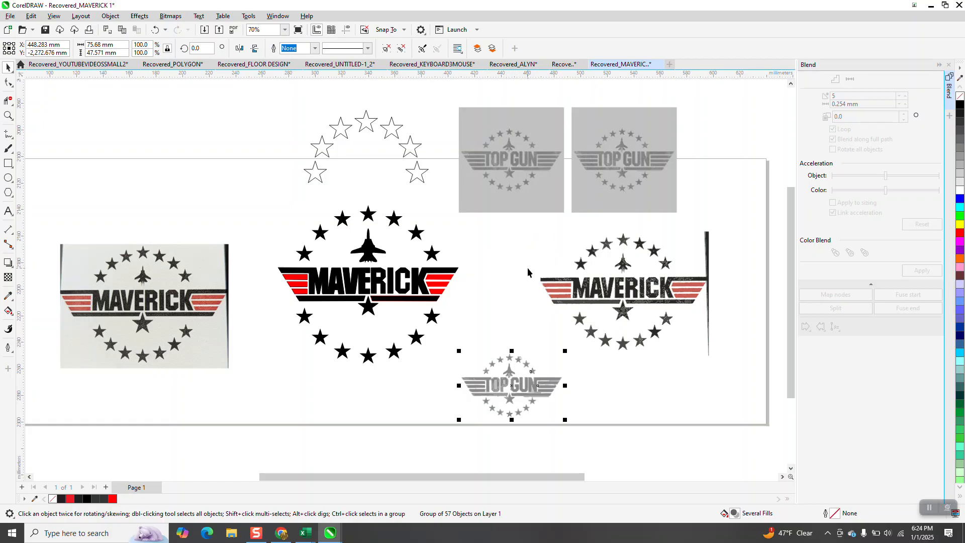
Ungroup the traced Top Gun badge into separate objects.
left_click(8, 116)
left_click_drag(459, 335, 629, 416)
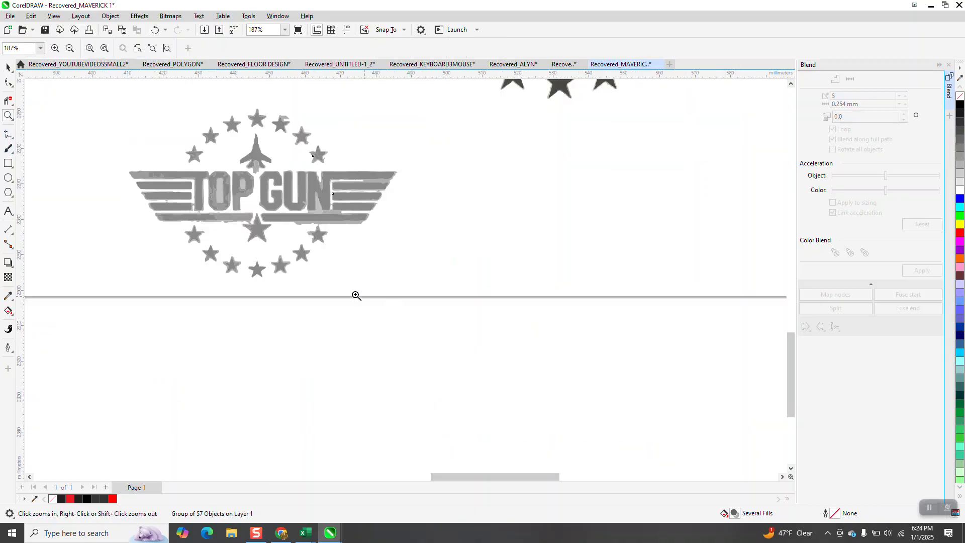
left_click(8, 67)
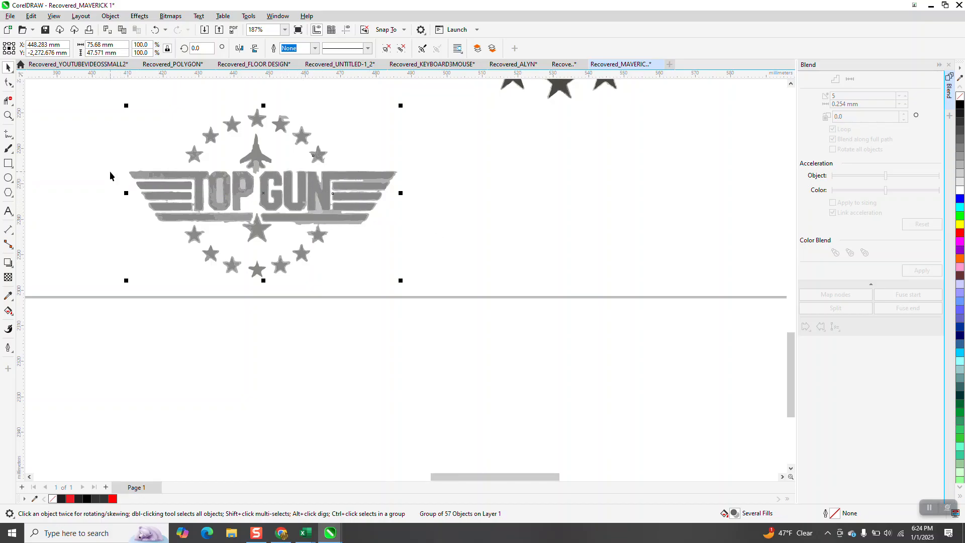
left_click_drag(103, 96, 458, 284)
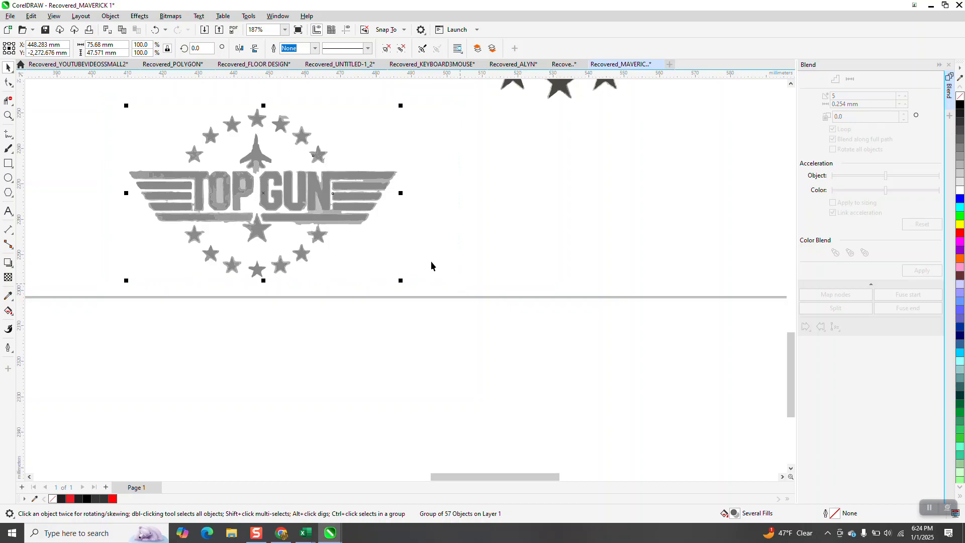
left_click(109, 16)
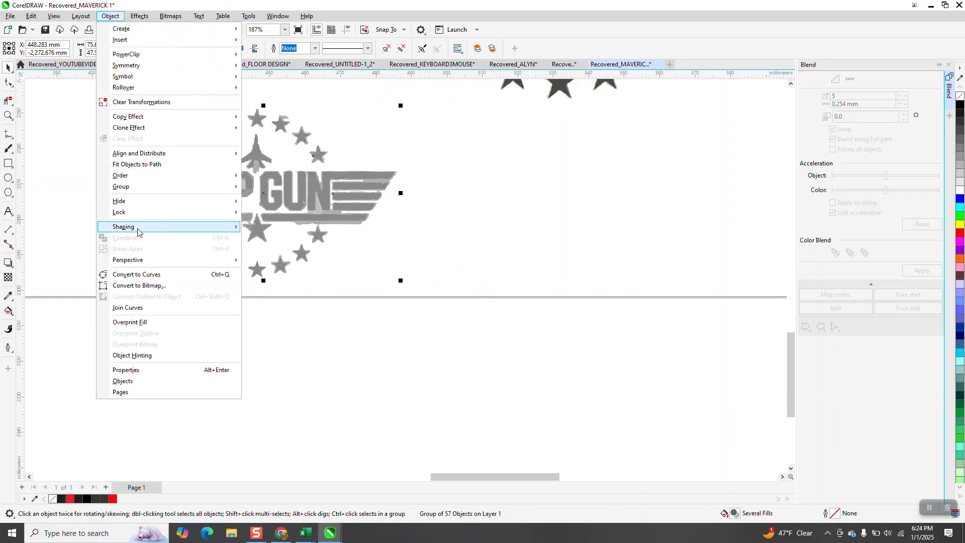
mouse_move(132, 186)
left_click(266, 198)
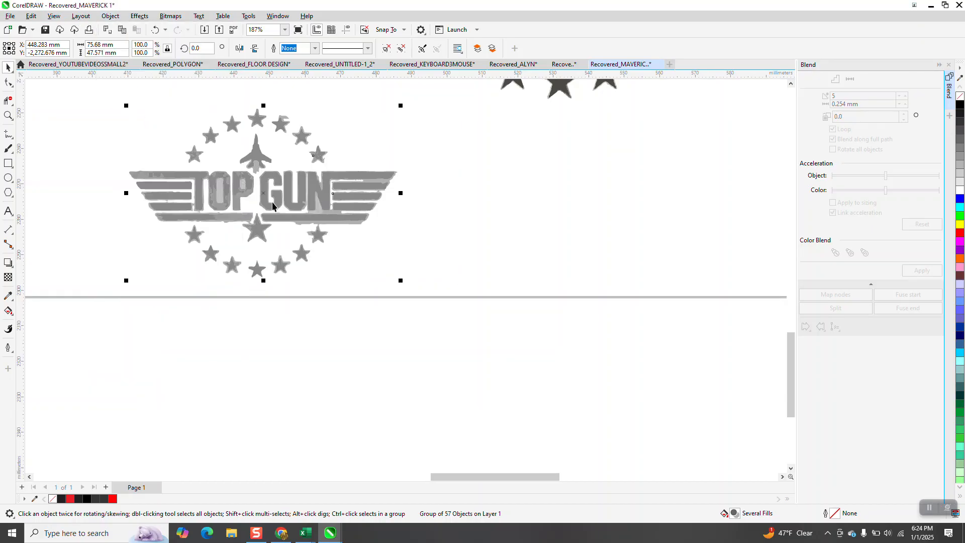
Delete the upper arc of stars and the jet from the Top Gun trace.
left_click(182, 143)
left_click_drag(168, 105, 348, 168)
key("Delete")
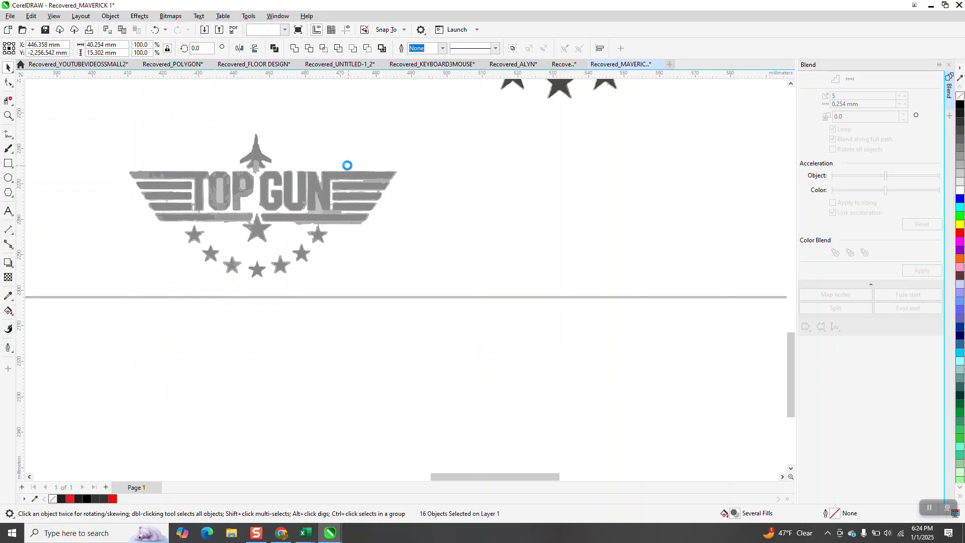
left_click(267, 161)
key("Delete")
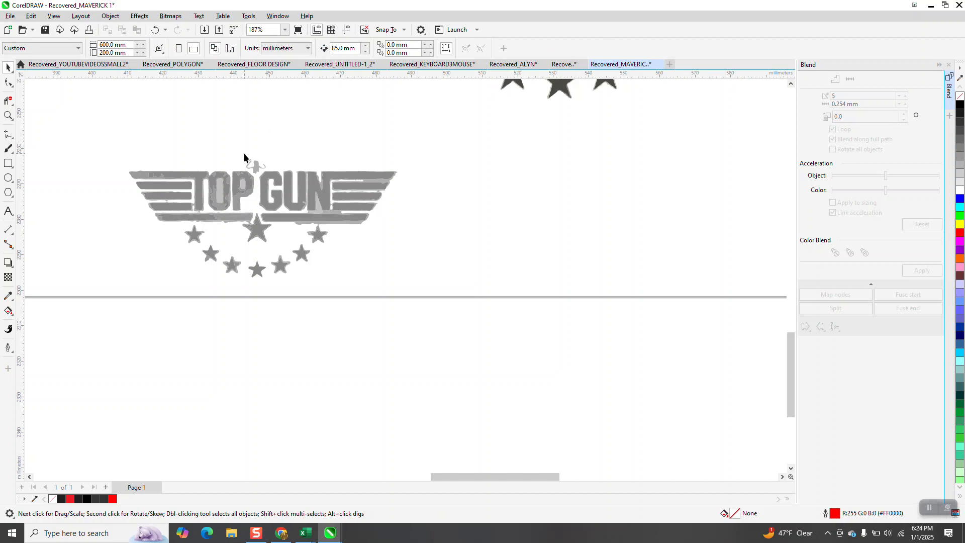
Delete the center star, the lower arc of stars and the leftover jet and star fragments from the trace.
left_click(259, 232)
key("Delete")
left_click(189, 235)
key("Delete")
left_click_drag(344, 287, 345, 287)
key("Delete")
left_click(266, 224)
key("Delete")
left_click(316, 235)
key("Delete")
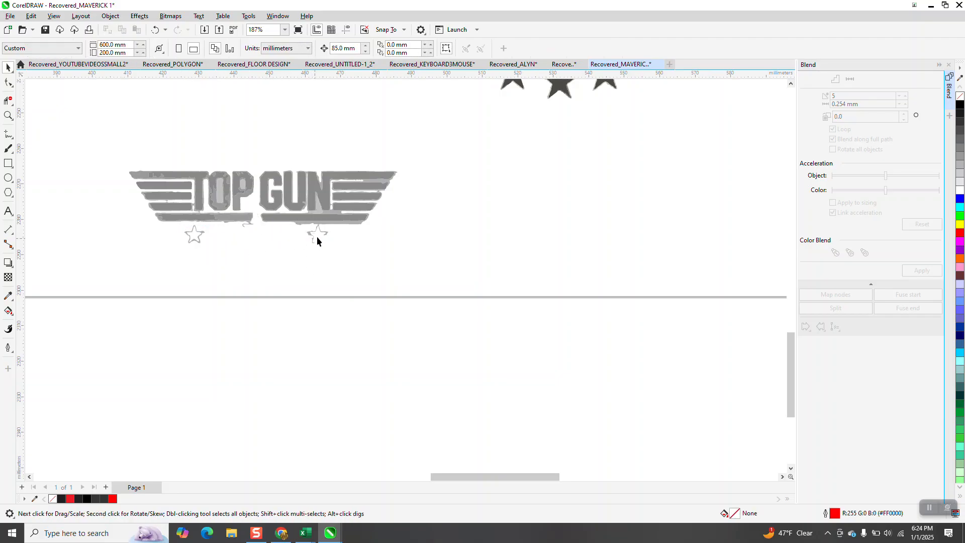
left_click(321, 233)
key("Delete")
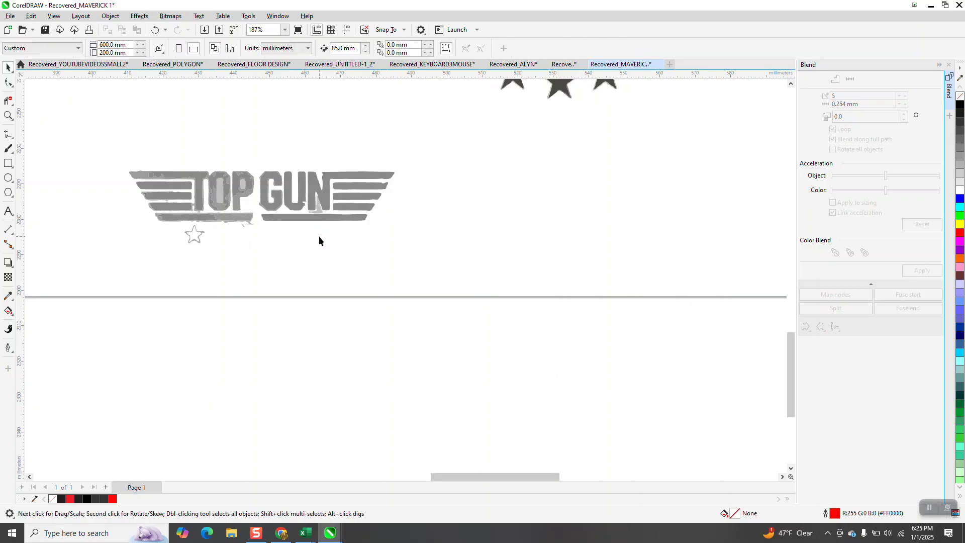
Delete the stray fragments around the Top Gun letters and stripes and the remaining star outline below them.
left_click(249, 222)
key("Delete")
left_click(246, 189)
key("Delete")
left_click(222, 187)
key("Delete")
left_click(317, 207)
key("Delete")
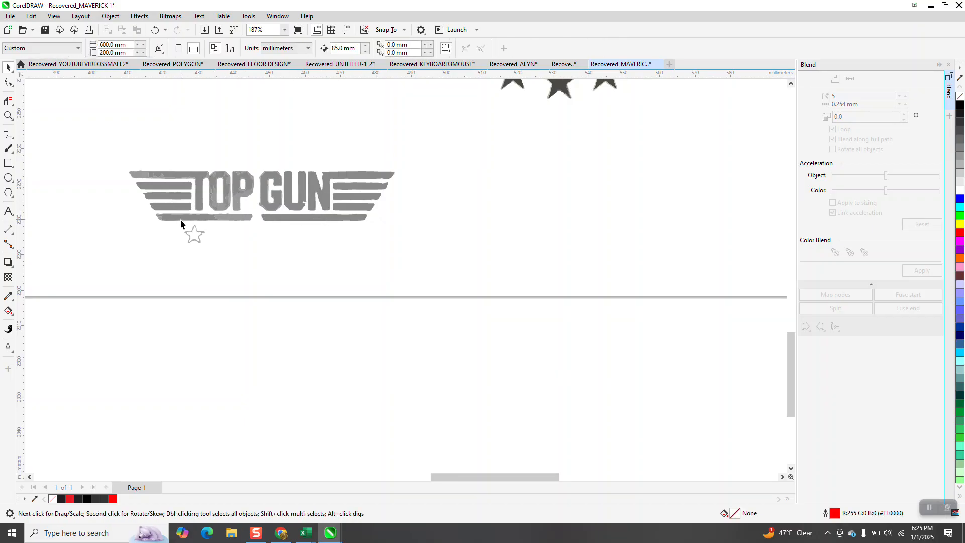
left_click_drag(179, 222, 221, 246)
key("Delete")
Remove the fill from all remaining traced lettering and stripes and give them a black outline.
left_click_drag(443, 271, 444, 272)
left_click(959, 96)
right_click(960, 106)
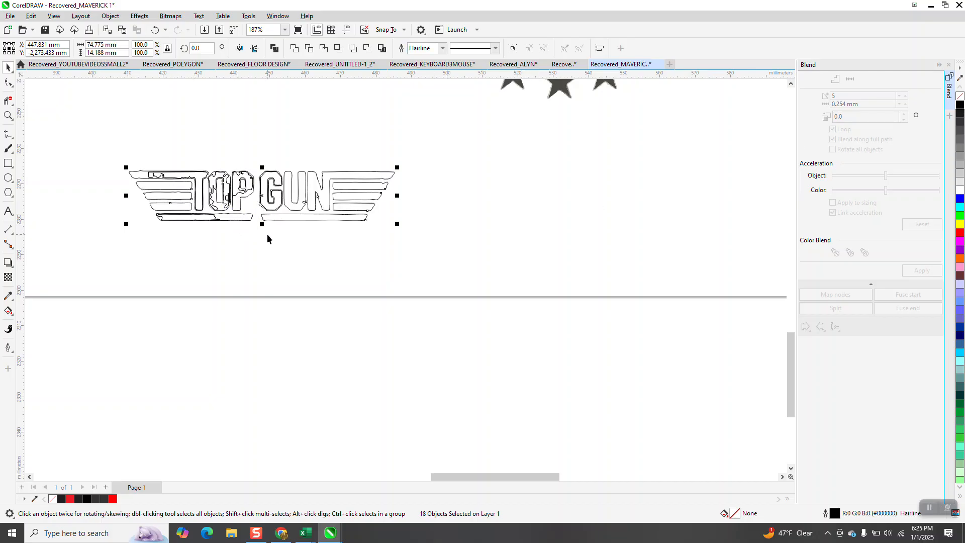
Draw a rectangle about 94 by 33 mm around the outlined Top Gun lettering and stripes.
left_click(4, 115)
left_click_drag(121, 155, 428, 246)
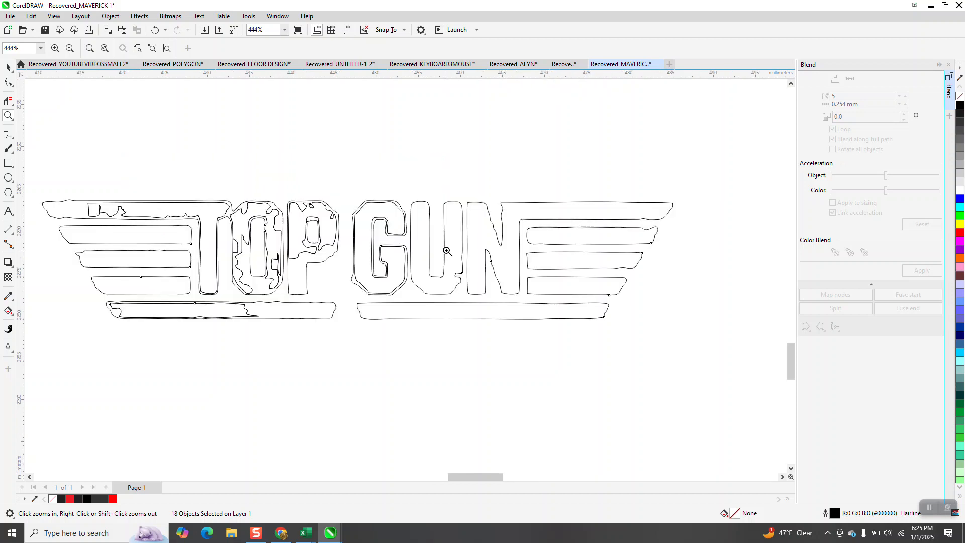
scroll(342, 132, "down", 4)
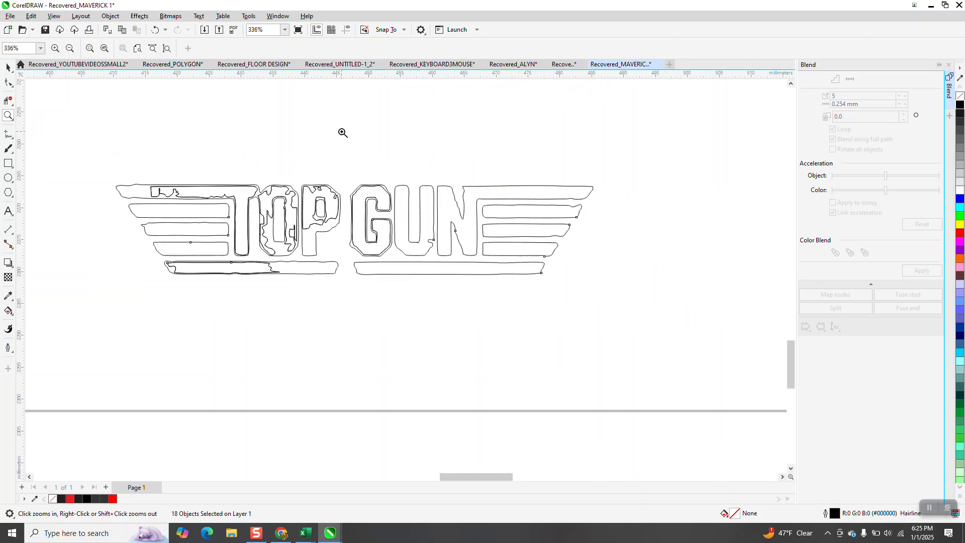
left_click(8, 164)
mouse_move(214, 160)
left_mouse_down()
mouse_move(580, 271)
mouse_move(511, 264)
left_mouse_up()
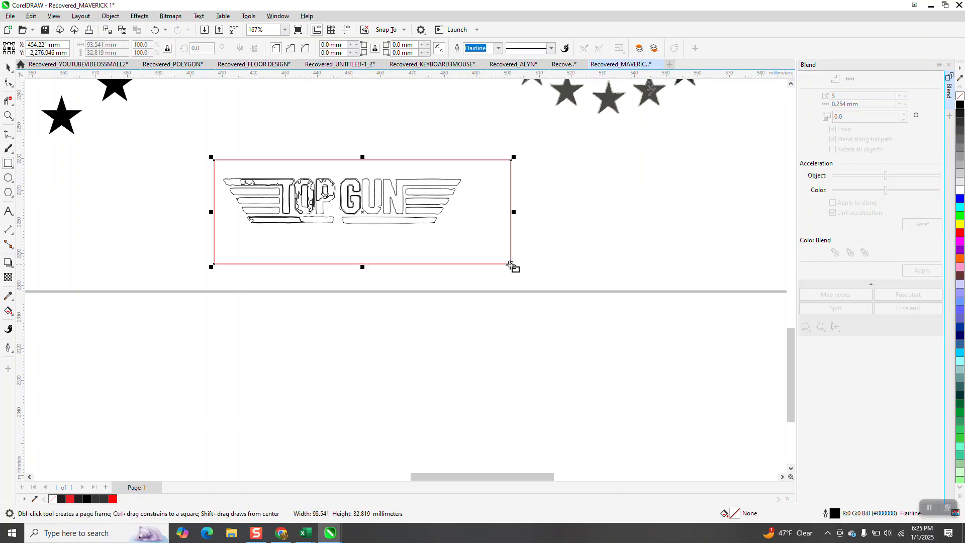
Use Smart Fill to fill the area between the rectangle and the Top Gun lettering with blue and no outline.
left_click(9, 312)
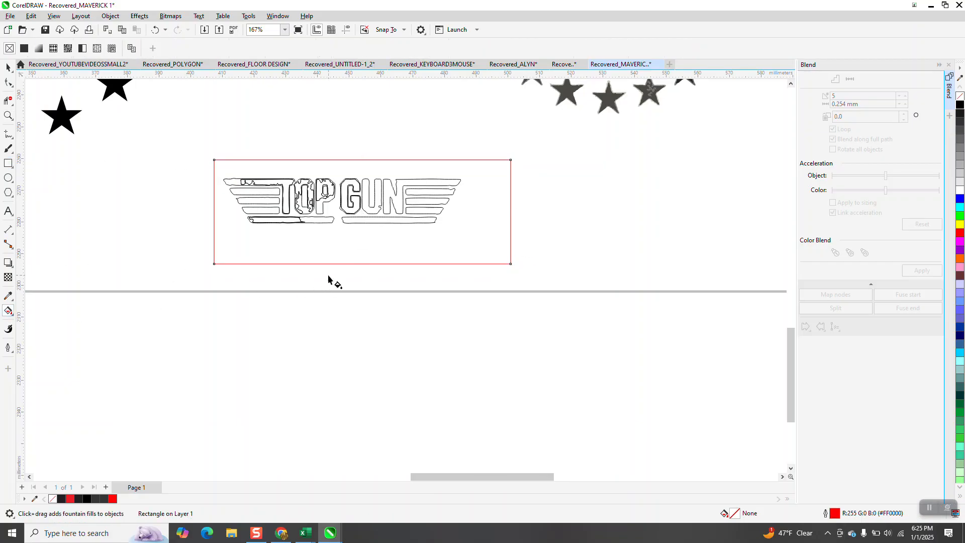
left_click(14, 317)
left_click(35, 322)
left_click(383, 255)
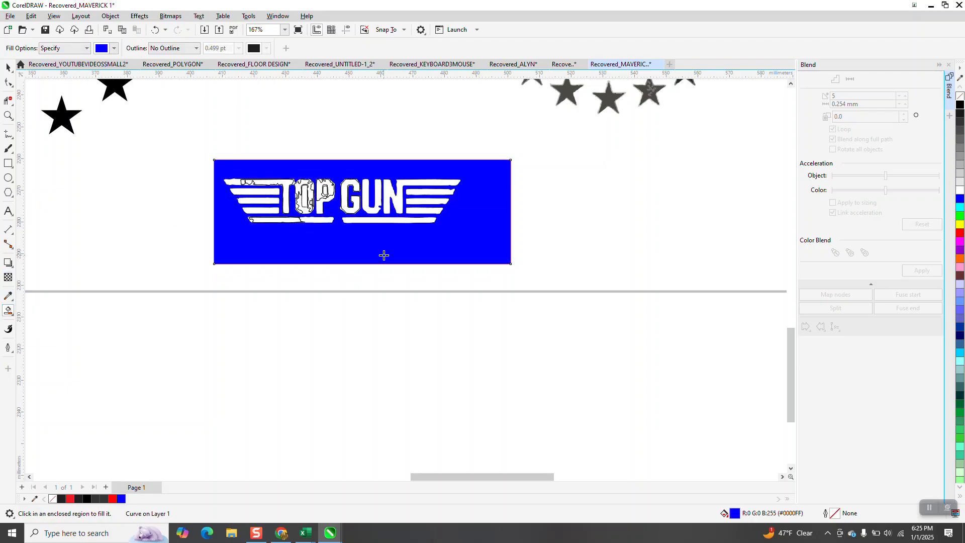
Move the blue shape 85 mm down and change it to a black hairline outline with no fill.
key("Down")
scroll(324, 290, "down", 3)
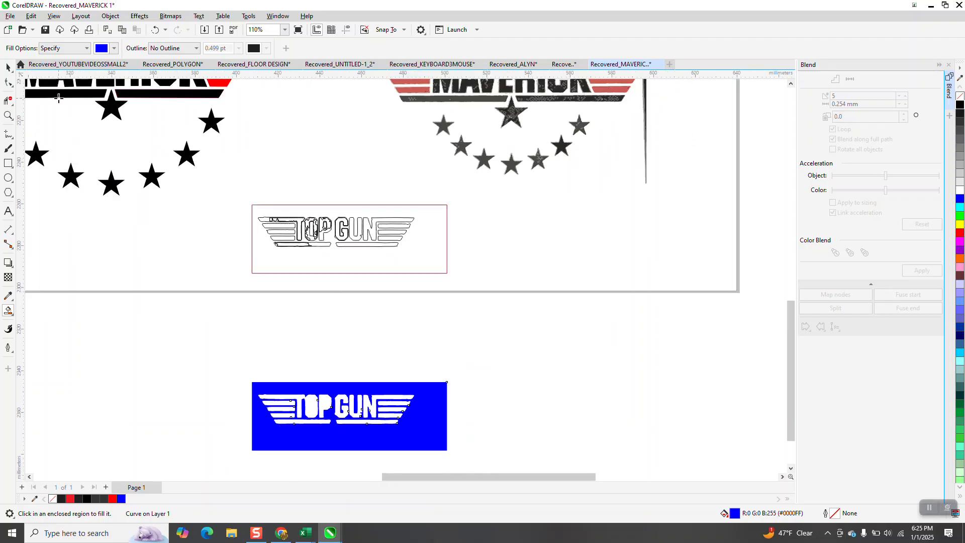
left_click(8, 67)
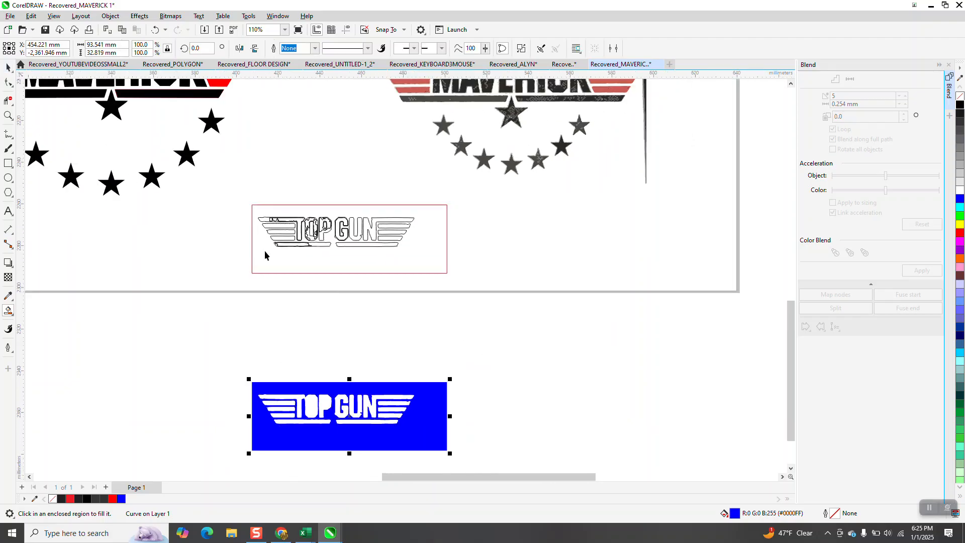
left_click(959, 96)
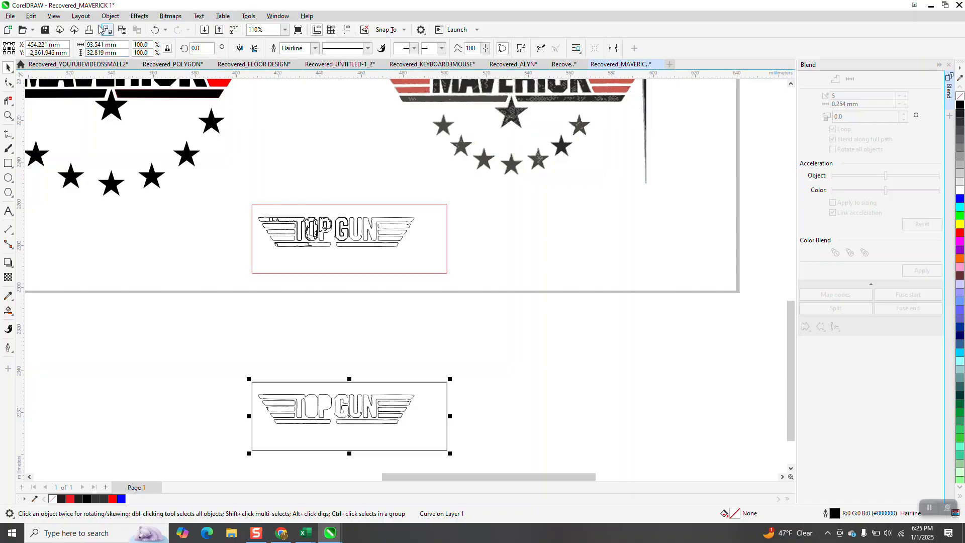
Break the outlined shape apart and move its outer frame 85 mm up, away from the clean Top Gun lettering.
left_click(110, 16)
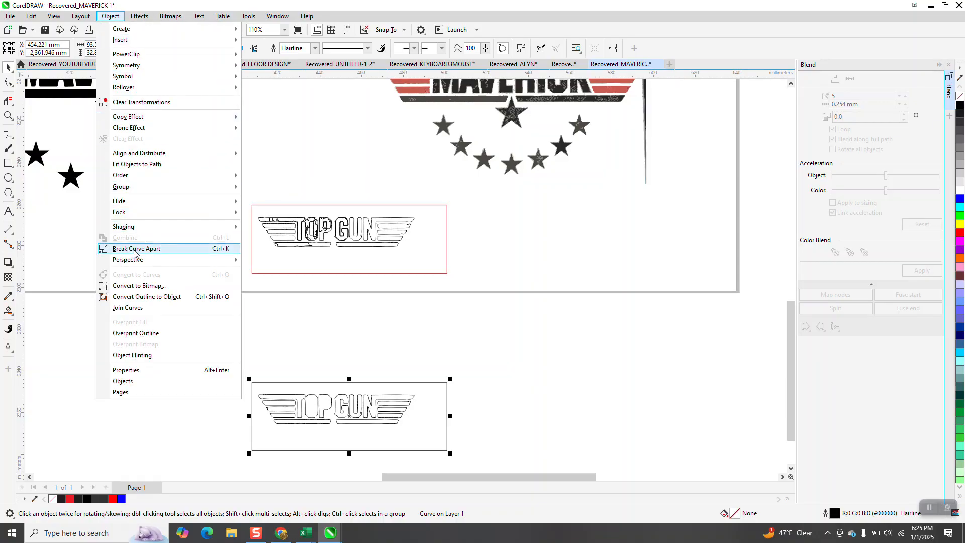
left_click(339, 358)
left_click(354, 383)
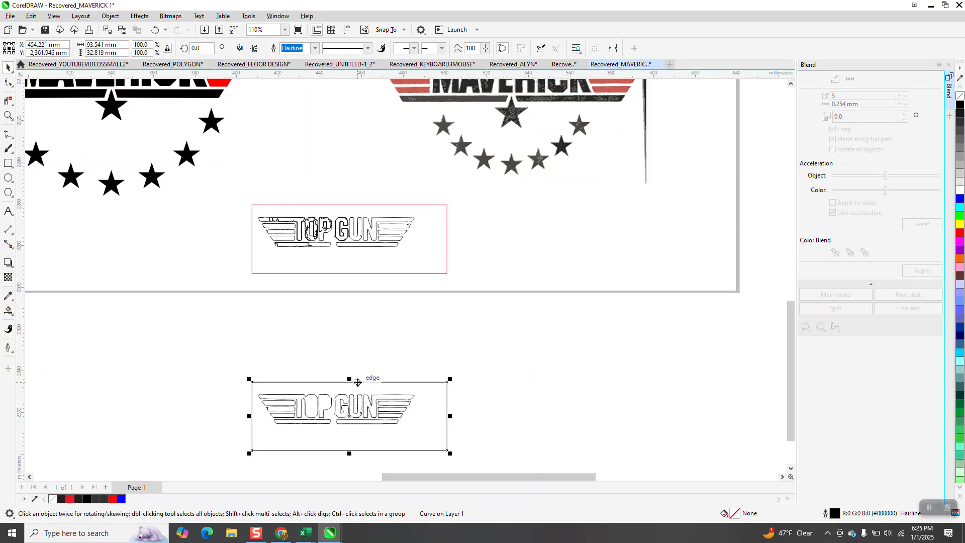
key("Up")
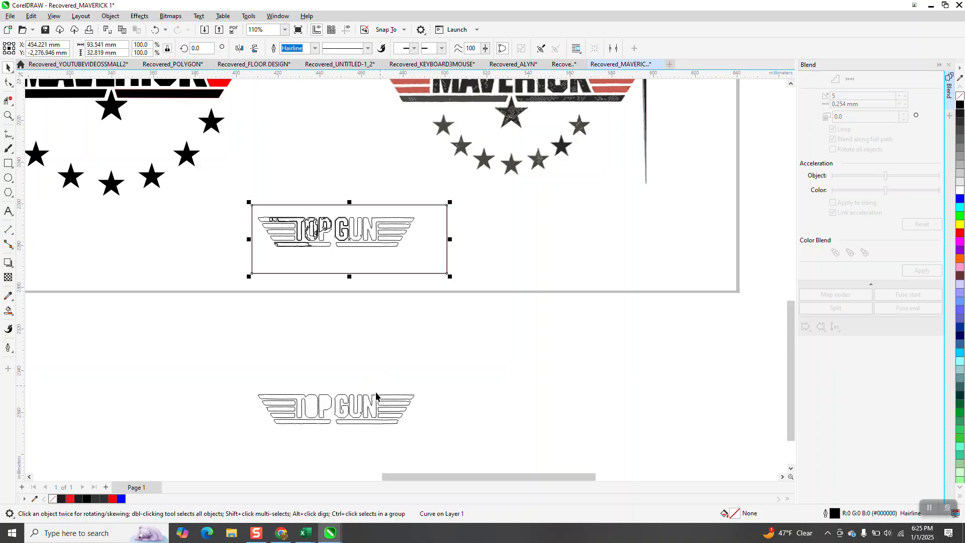
Group the clean Top Gun outlines and move them 85 mm right and 255 mm up onto the duplicate grayscale image.
scroll(376, 397, "down", 3)
left_click_drag(267, 373, 437, 450)
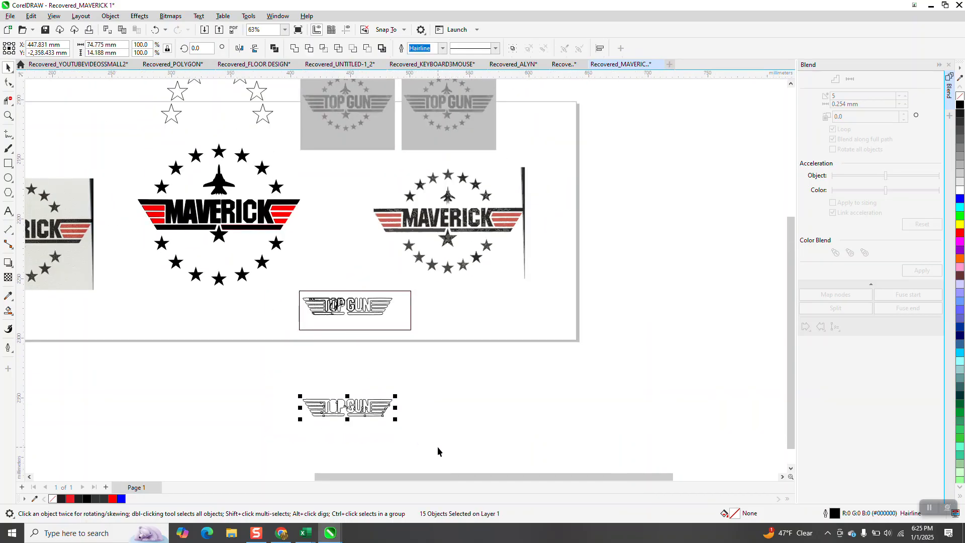
key("ctrl+g")
key("Right")
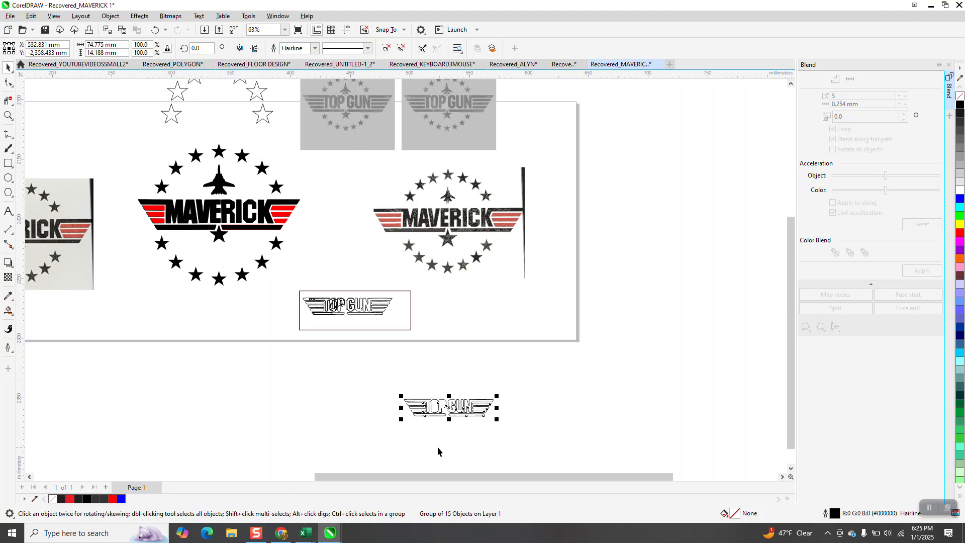
key("Up")
key("Up")
key("Up")
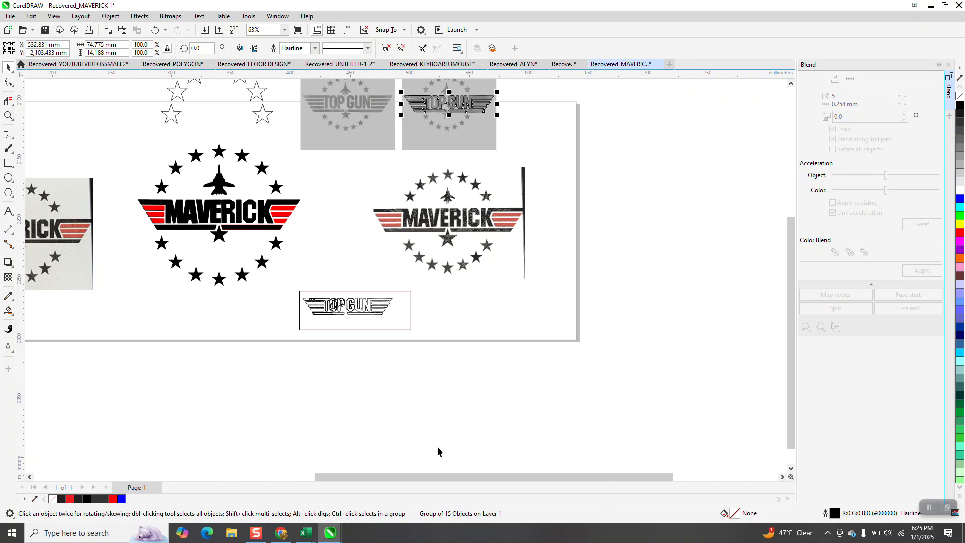
Apply a uniform transparency of 66 to the duplicate grayscale image beneath the Top Gun outlines.
left_click(8, 115)
left_click_drag(414, 104, 536, 140)
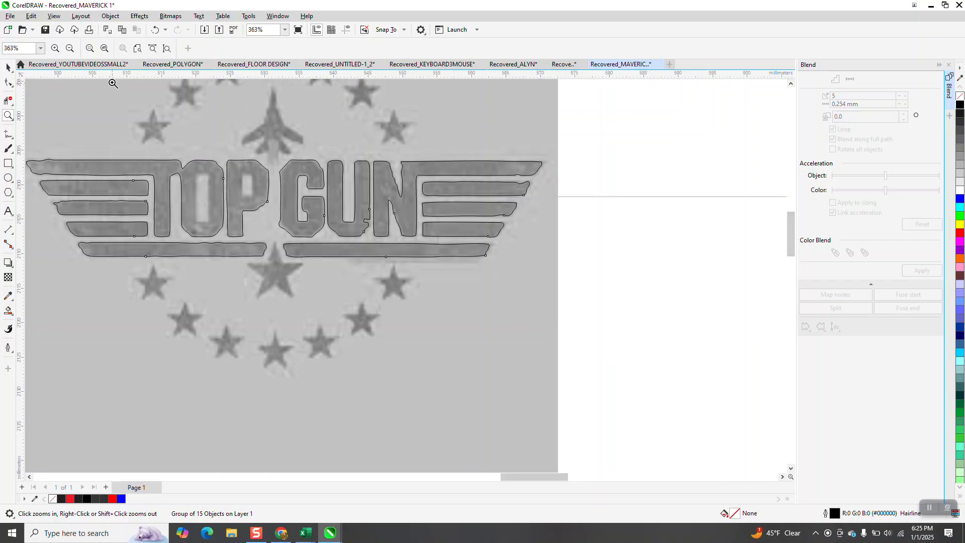
left_click(8, 67)
left_click(564, 285)
left_click(542, 311)
scroll(533, 250, "down", 1)
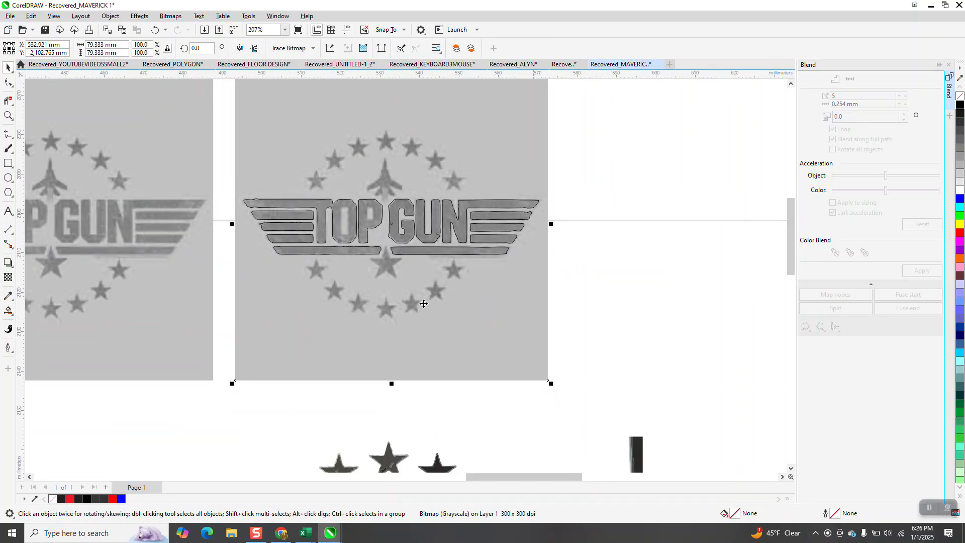
left_click(8, 276)
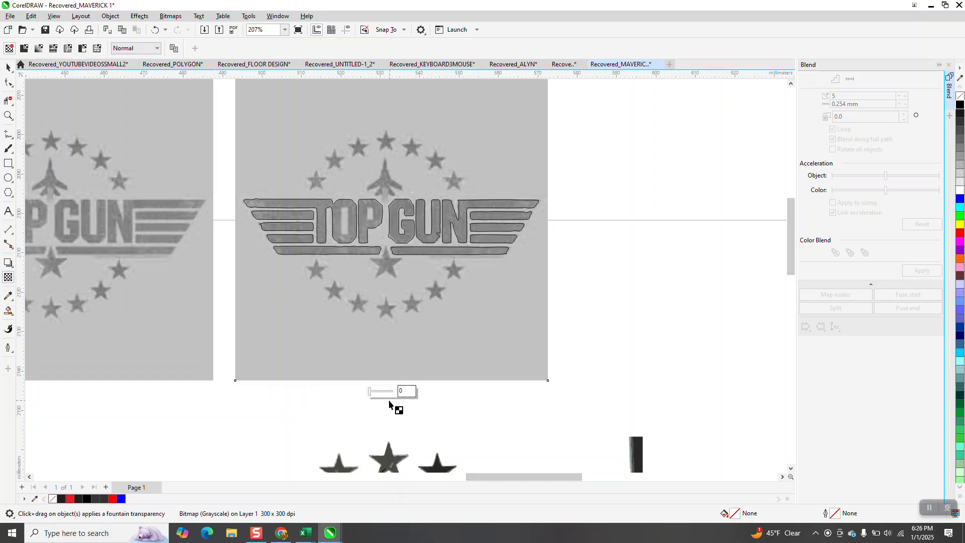
left_click_drag(370, 394, 385, 393)
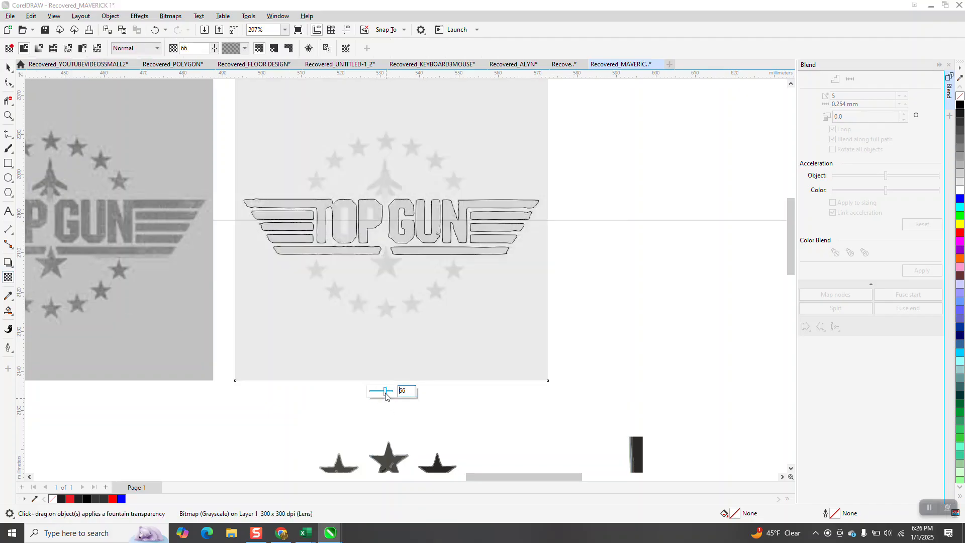
Lower the duplicate grayscale image's transparency so the lettering shows more clearly beneath the outlines.
left_click(8, 116)
left_click_drag(343, 188, 543, 280)
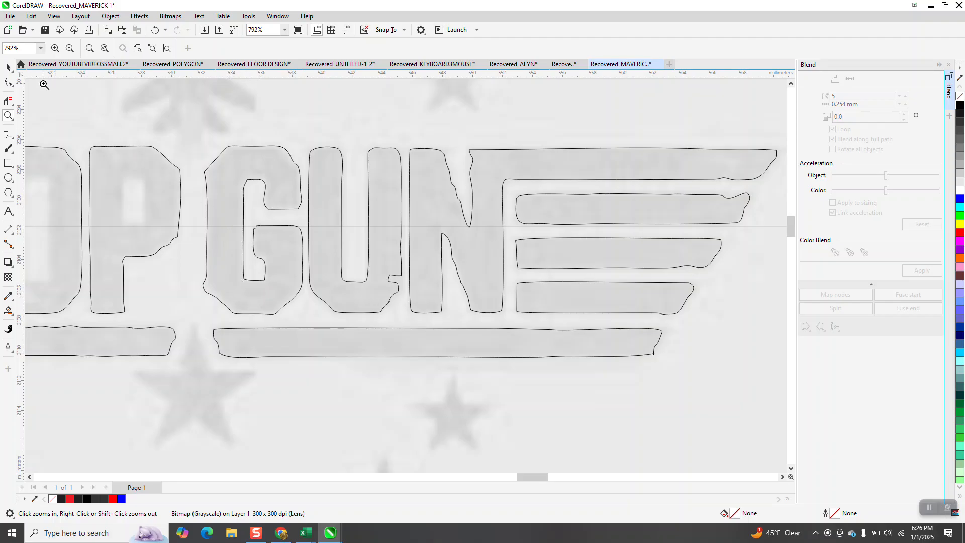
left_click(8, 276)
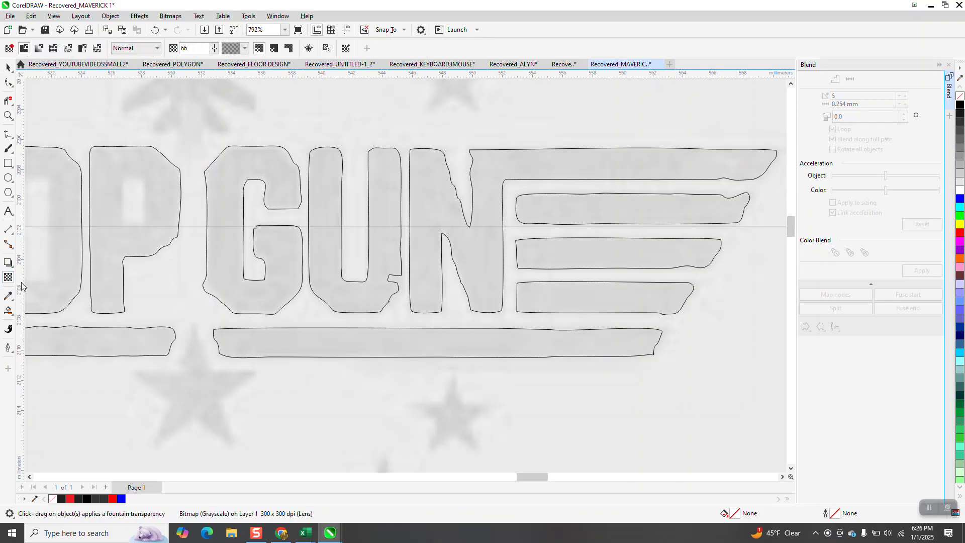
scroll(276, 341, "down", 3)
scroll(276, 341, "down", 5)
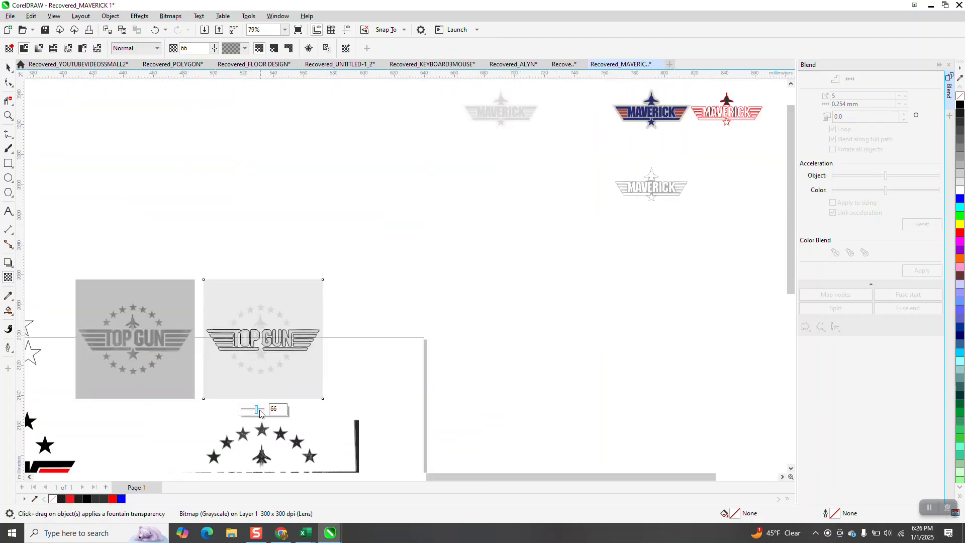
left_click(8, 115)
left_click_drag(237, 308, 345, 367)
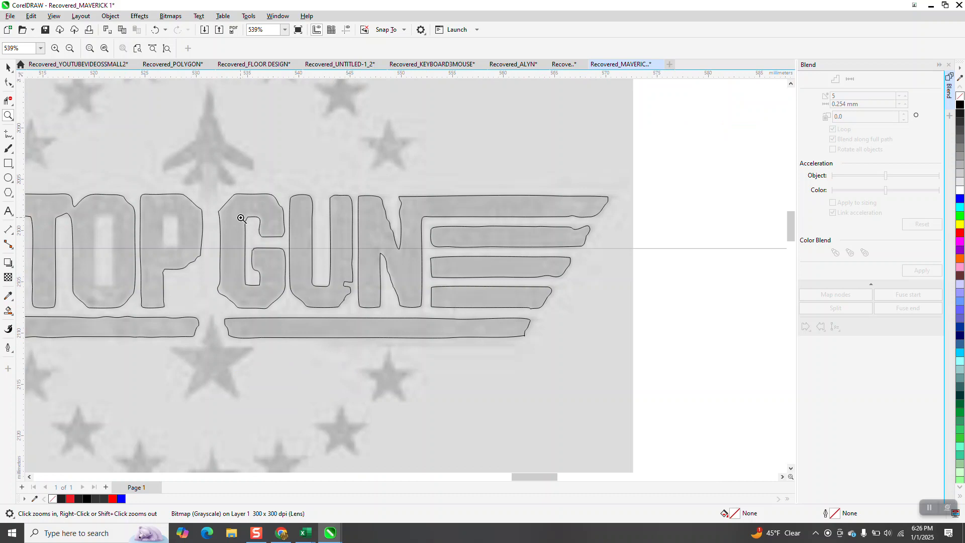
Ungroup the Top Gun outlines into separate letter and stripe curves.
left_click(8, 67)
left_click(221, 199)
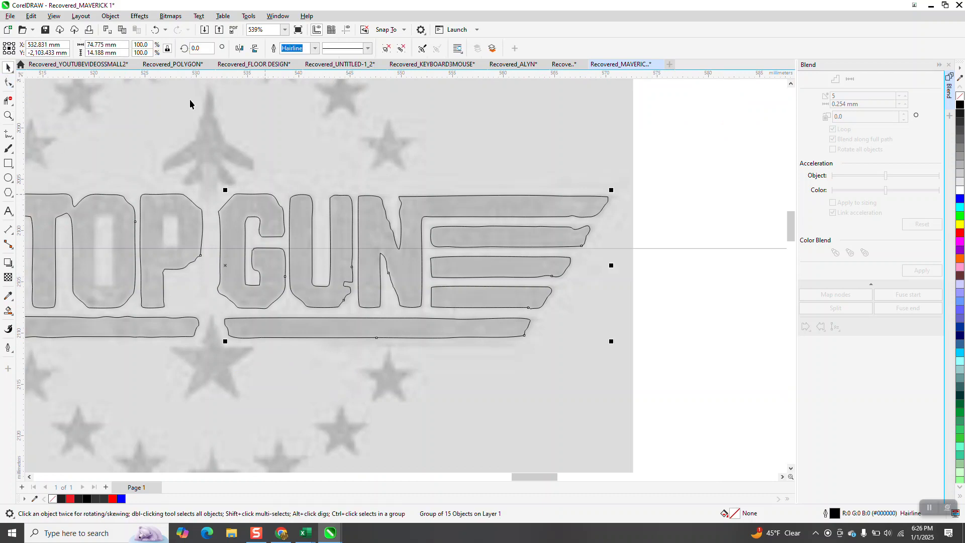
left_click(110, 16)
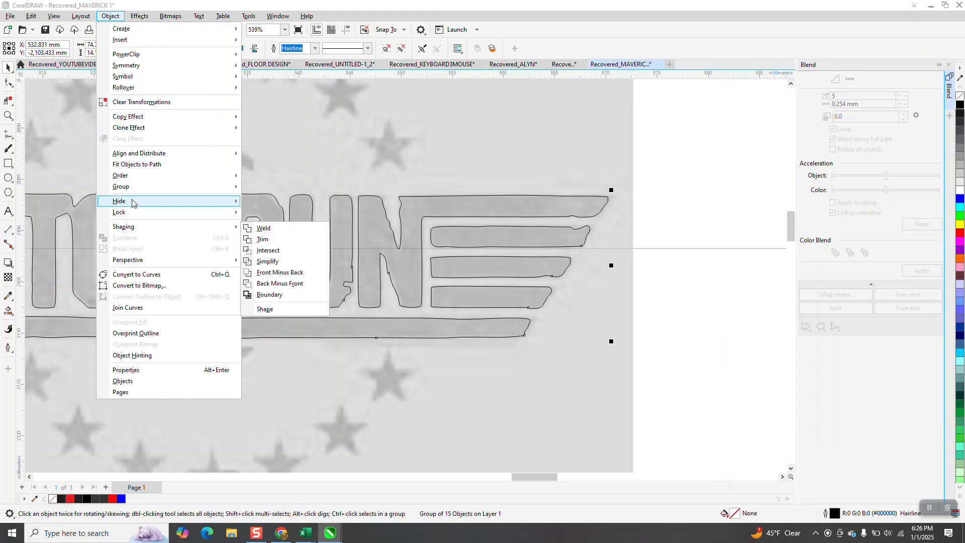
mouse_move(134, 186)
left_click(266, 201)
left_click(673, 222)
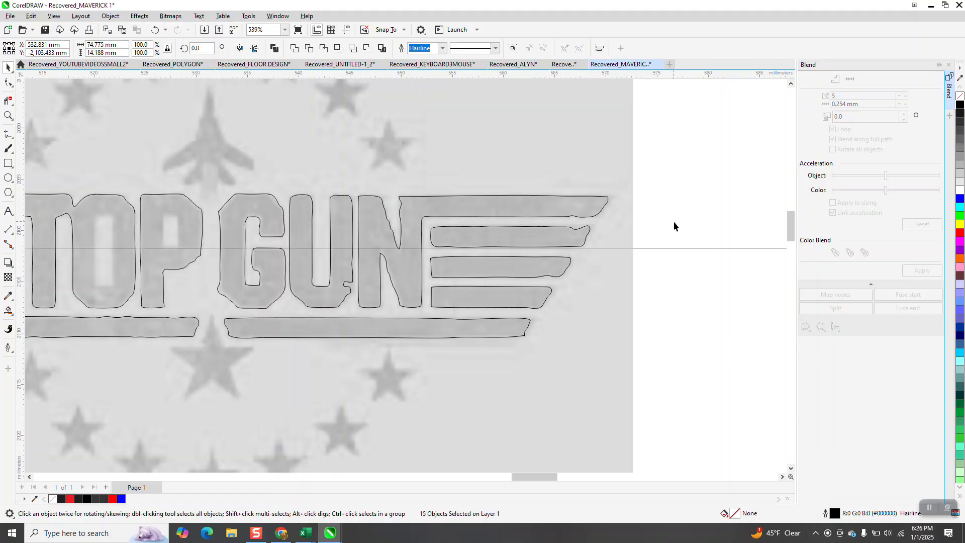
Select the outline of the letter G and replace the stray nodes on its upper-left diagonal with one corner node.
left_click(282, 211)
left_click(8, 115)
left_click_drag(213, 187, 372, 333)
left_click(8, 82)
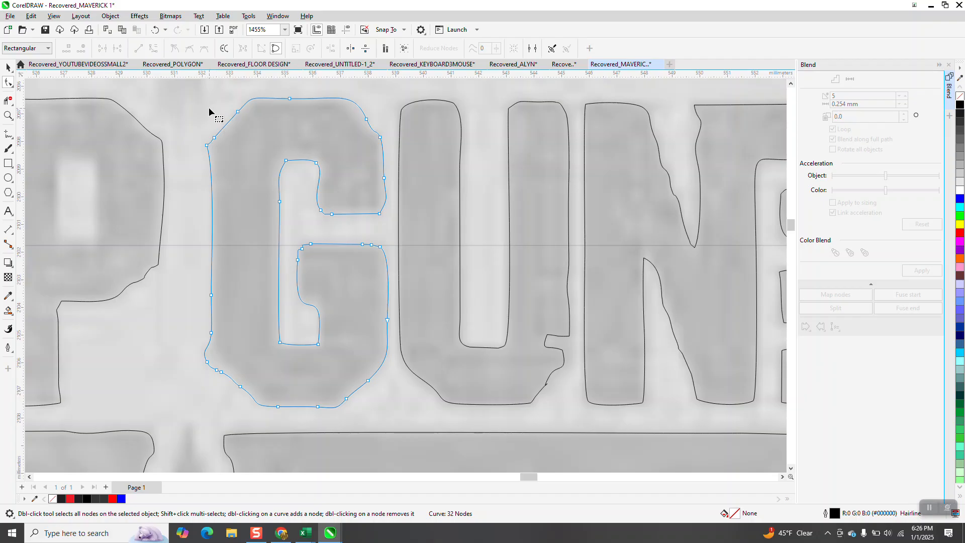
left_click_drag(252, 145, 256, 149)
key("Delete")
double_click(243, 105)
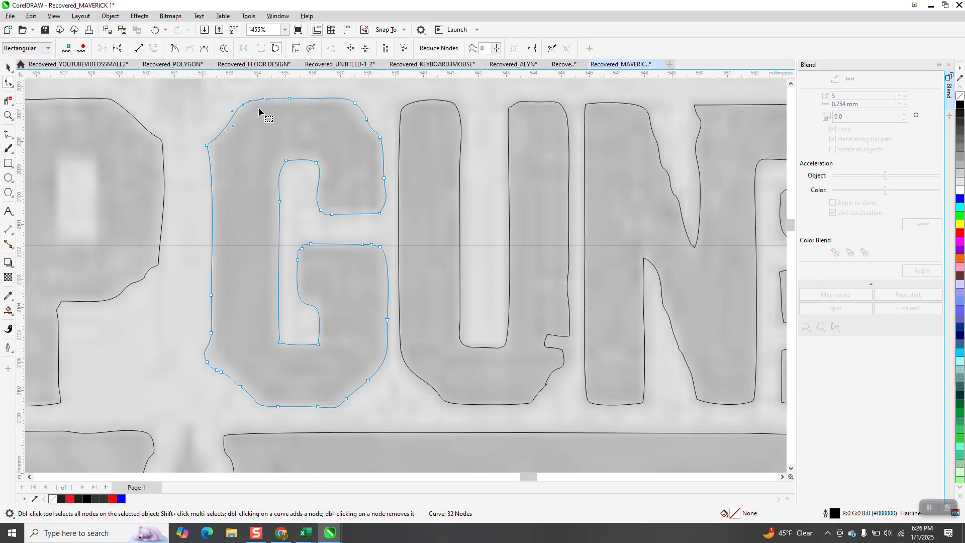
Delete the surplus nodes along the G's top edge, upper-right side and crossbar.
left_click_drag(273, 92, 299, 111)
key("Delete")
key("Delete")
left_click(379, 214)
key("Delete")
left_click_drag(376, 236, 309, 259)
key("Delete")
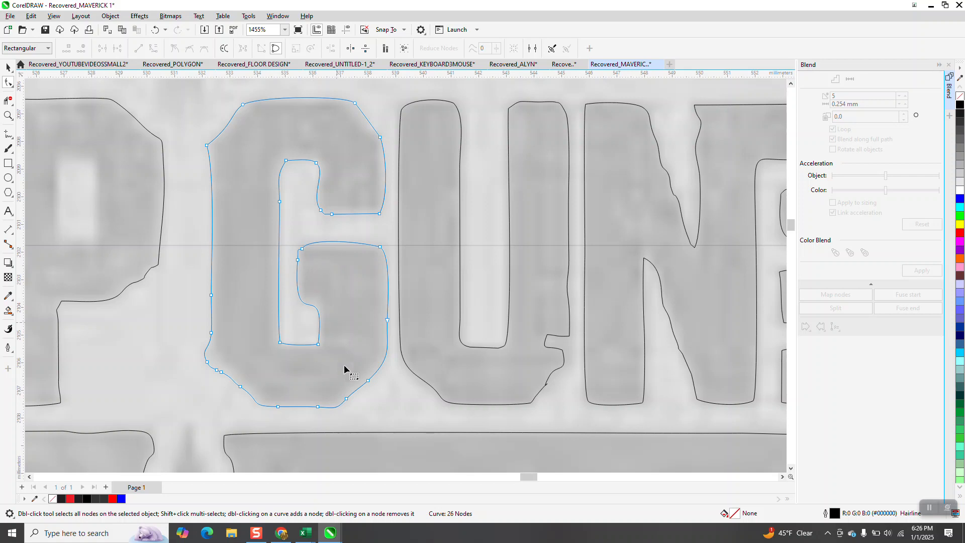
Delete the surplus nodes around the G's lower corners and along its outer left side.
left_click(368, 381)
key("Delete")
left_click_drag(217, 393, 221, 391)
key("Delete")
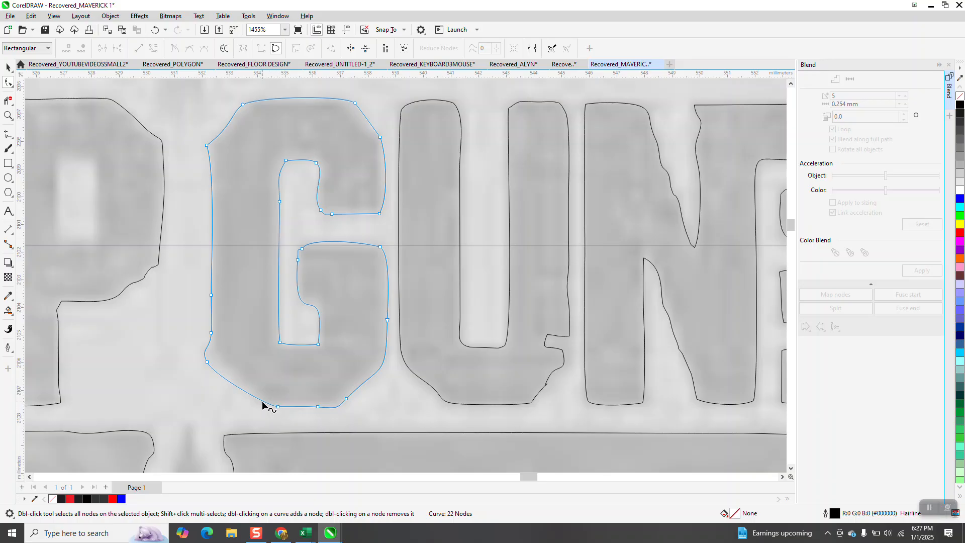
left_click_drag(226, 335, 227, 335)
key("Delete")
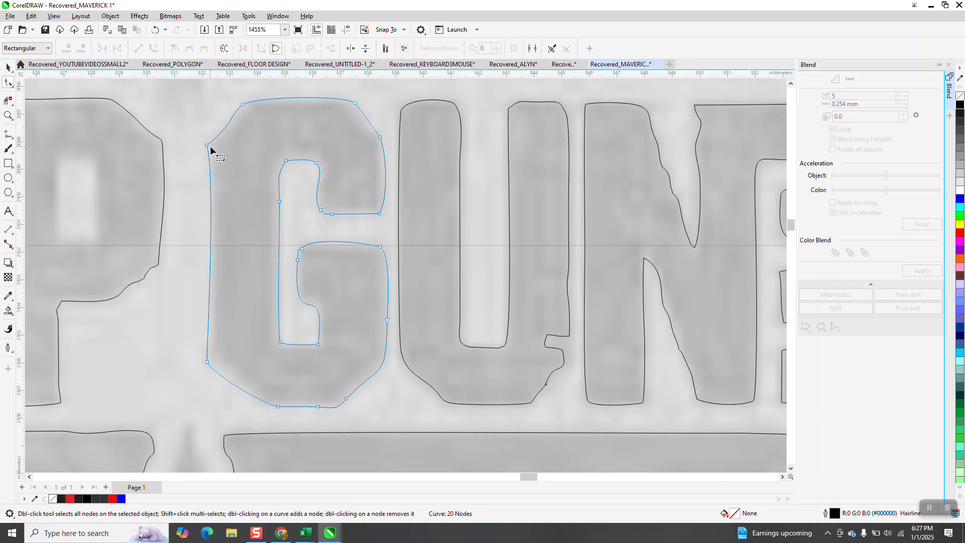
Select all nodes of the G and convert its curved segments to straight lines.
scroll(209, 145, "down", 1)
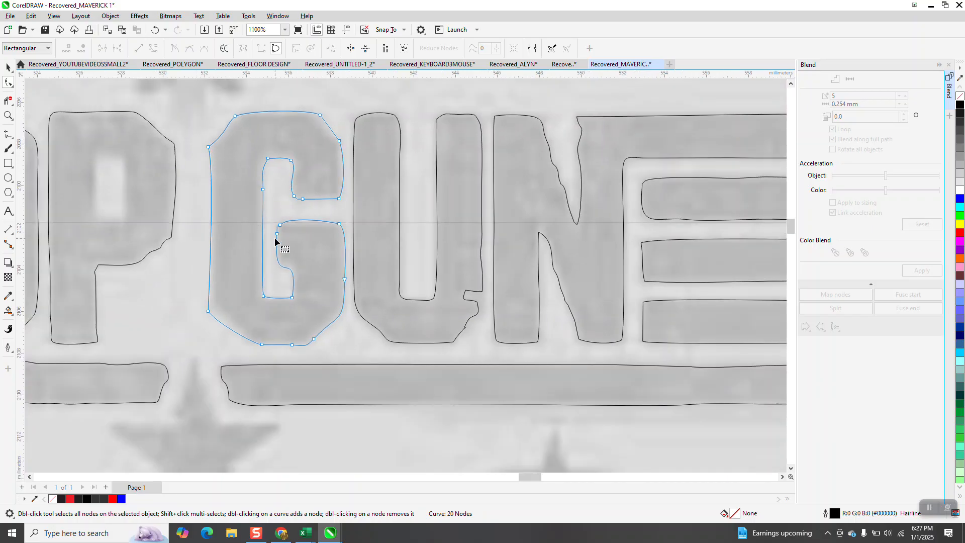
left_click_drag(198, 100, 340, 277)
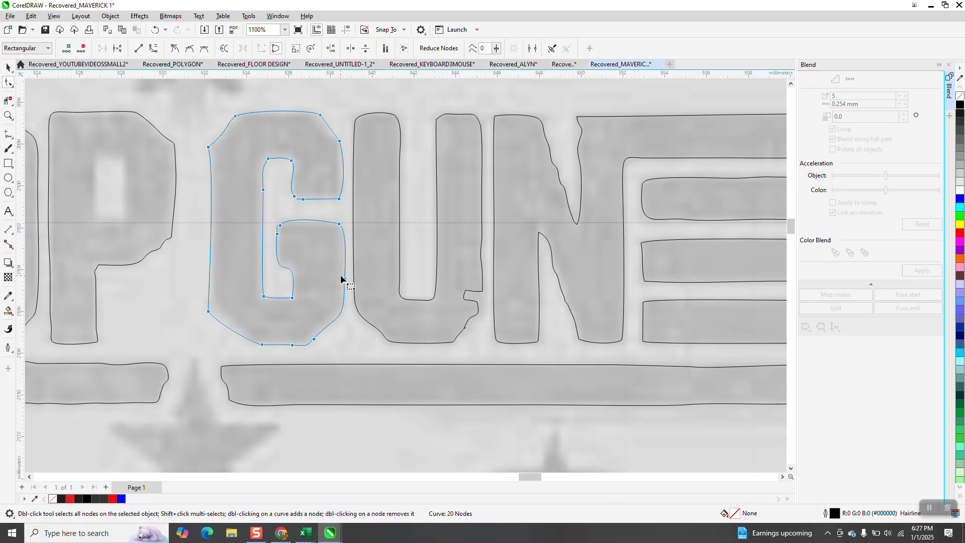
right_click(343, 278)
left_click(369, 336)
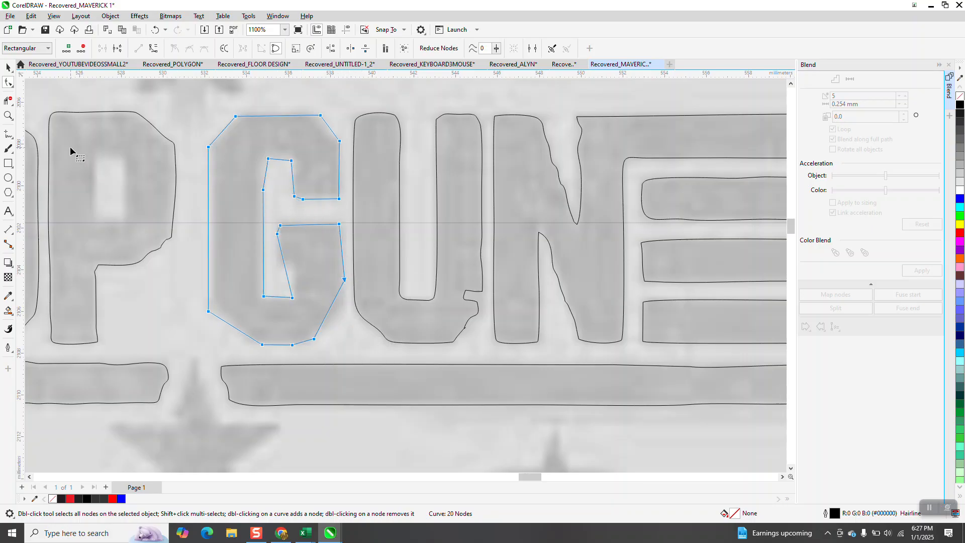
Remove the extra node on the G opening's left edge and shift the opening's upper-left corner left to match the image.
left_click(14, 118)
left_click_drag(249, 227, 410, 304)
scroll(343, 234, "down", 2)
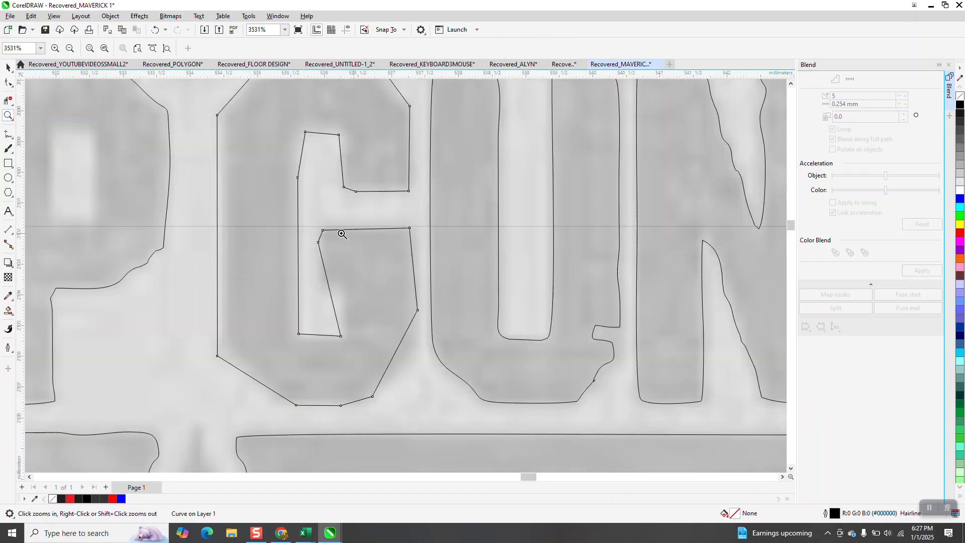
left_click(8, 82)
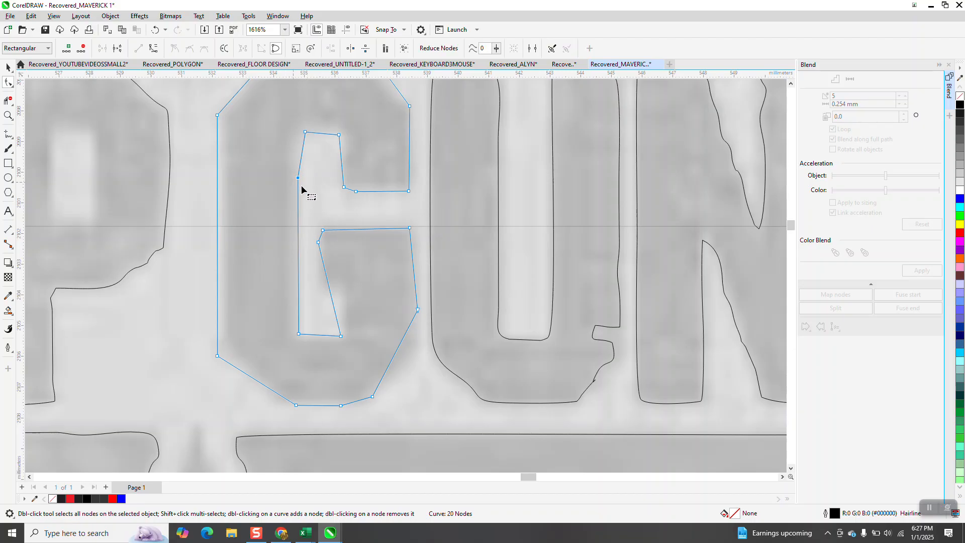
double_click(300, 175)
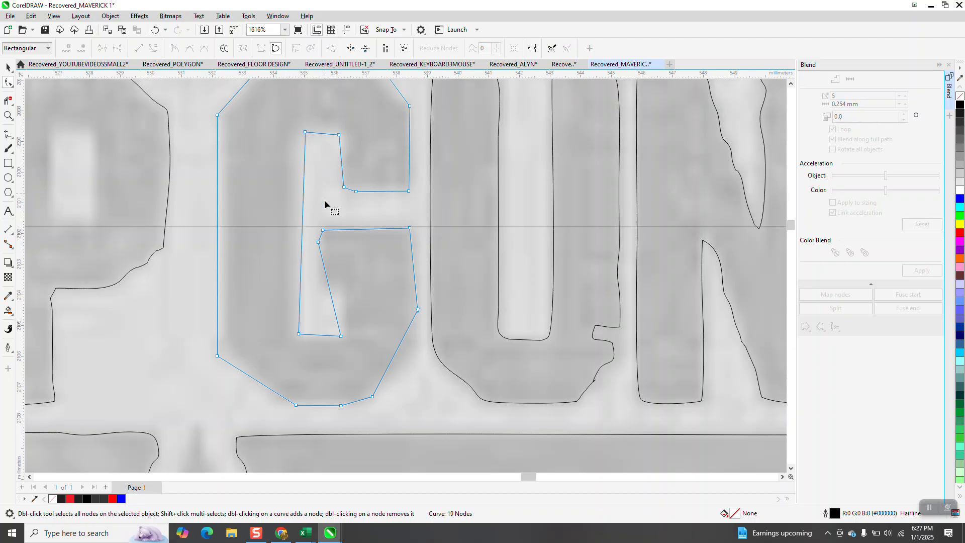
left_click_drag(303, 130, 294, 130)
Reshape the G's inner spur into a step with new corner nodes, removing the extra node below the crossbar.
double_click(327, 281)
double_click(317, 243)
left_click(326, 280)
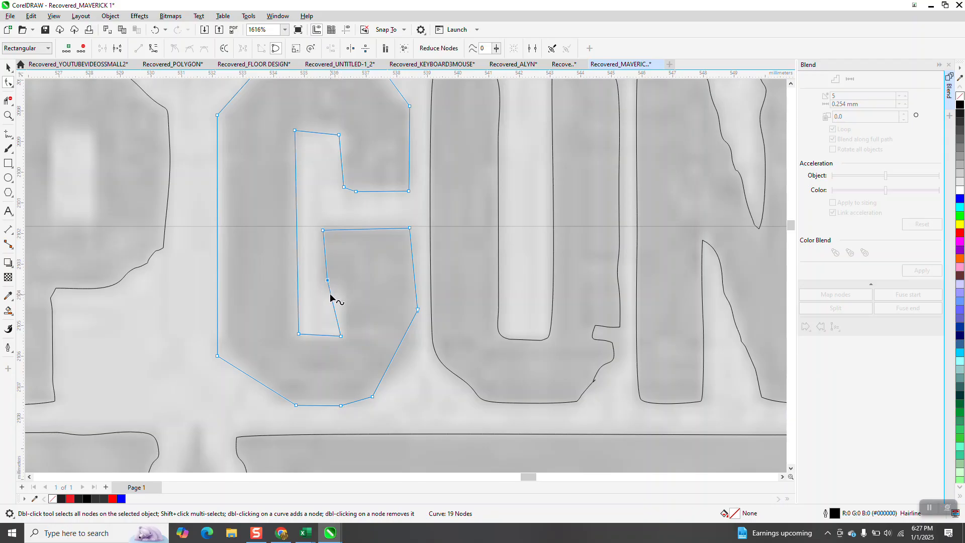
left_click_drag(332, 296, 350, 291)
Move the G's lower outer corner nodes to match the corners of the lettering in the image.
left_click_drag(417, 310, 417, 342)
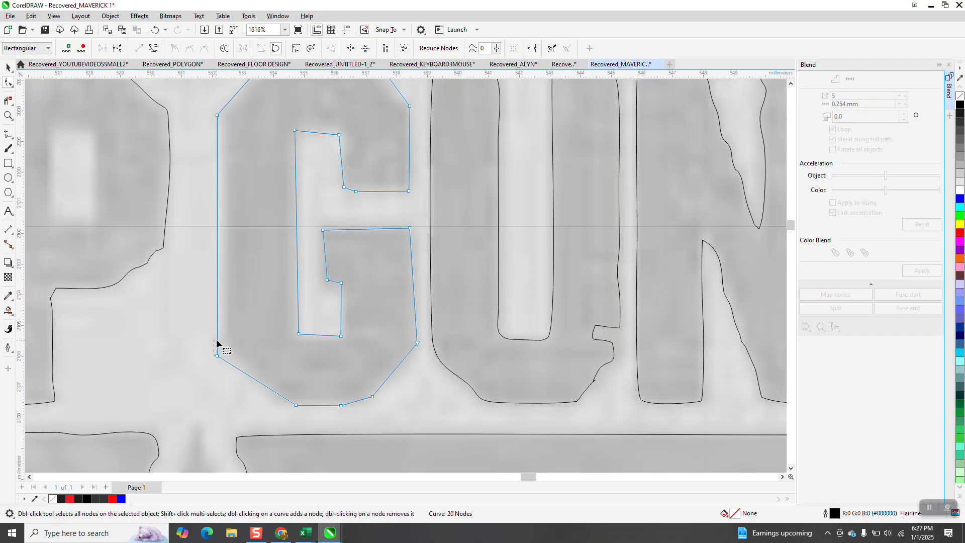
left_click_drag(217, 356, 217, 342)
left_click_drag(372, 397, 367, 404)
Level the G's bottom edge by aligning its two end nodes with only Align Horizontal enabled.
left_click_drag(264, 395, 396, 426)
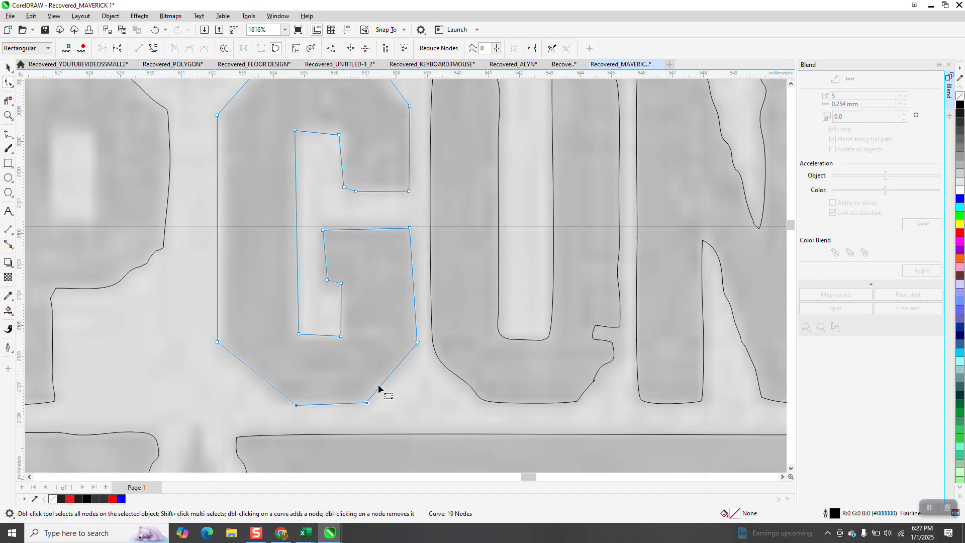
left_click(331, 47)
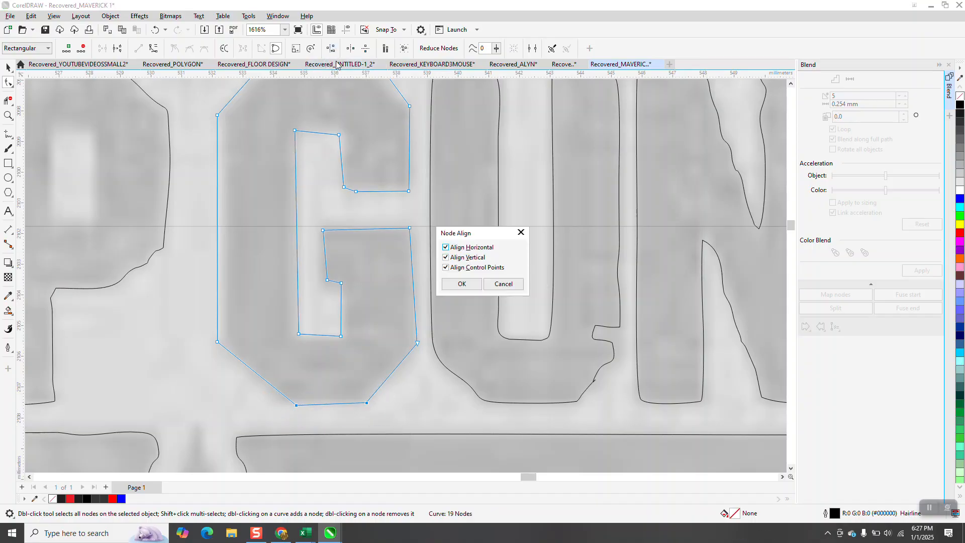
left_click(447, 257)
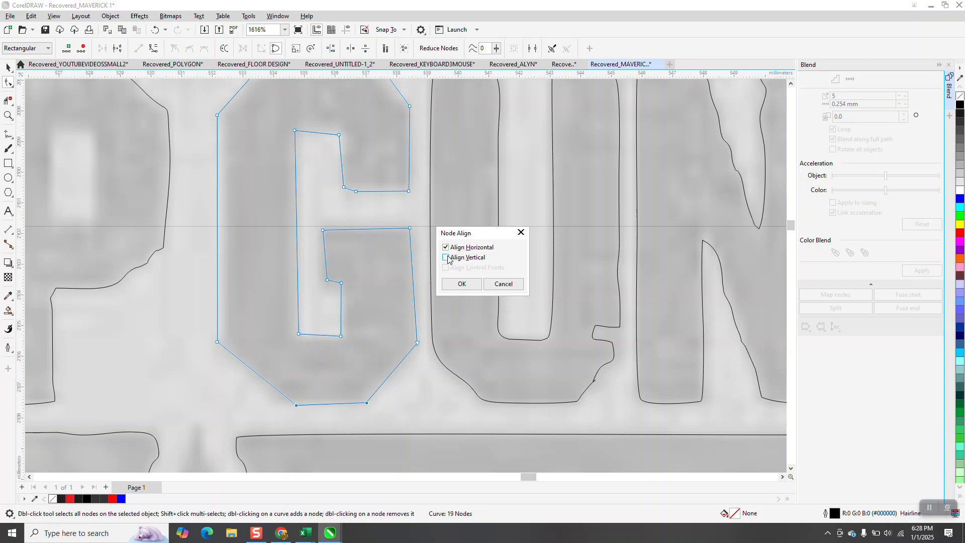
left_click(458, 283)
Horizontally align the G's two outer lower side nodes with the bottom nodes of its opening.
left_click_drag(371, 351, 428, 349)
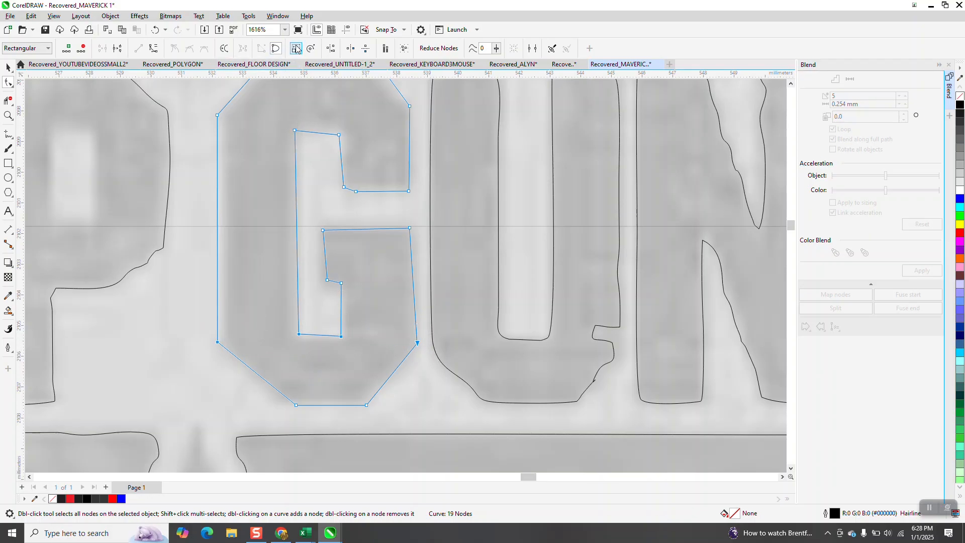
left_click(330, 49)
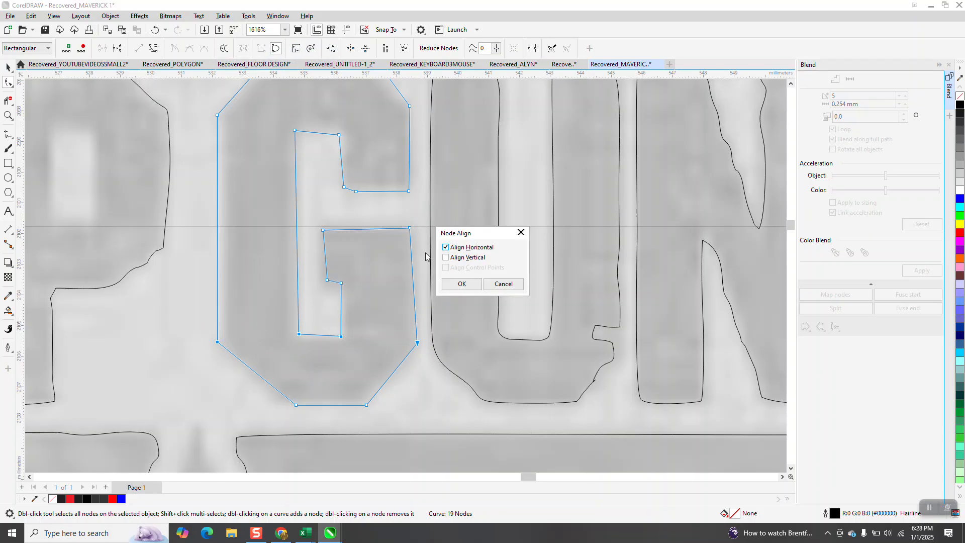
left_click(460, 284)
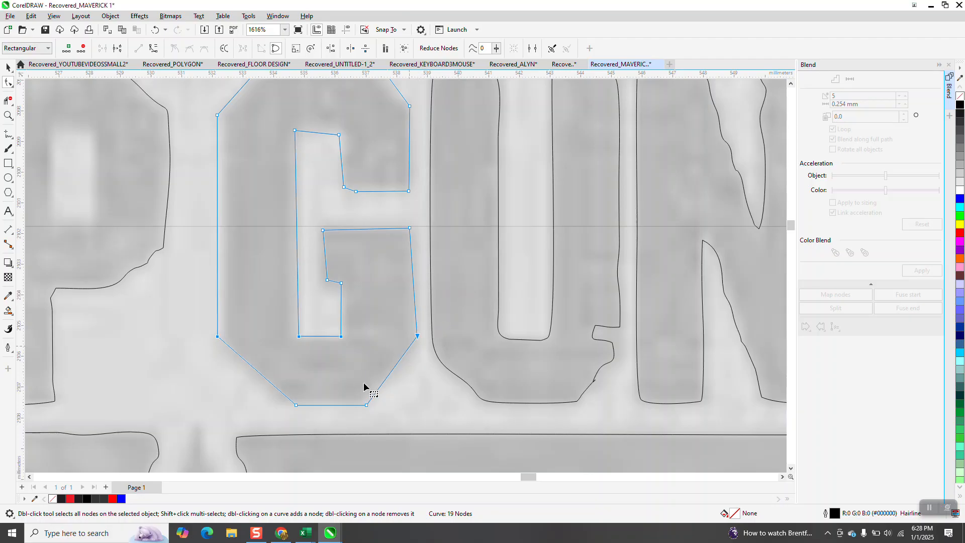
Horizontally align the two nodes at the top of the G's inner opening.
left_click(8, 67)
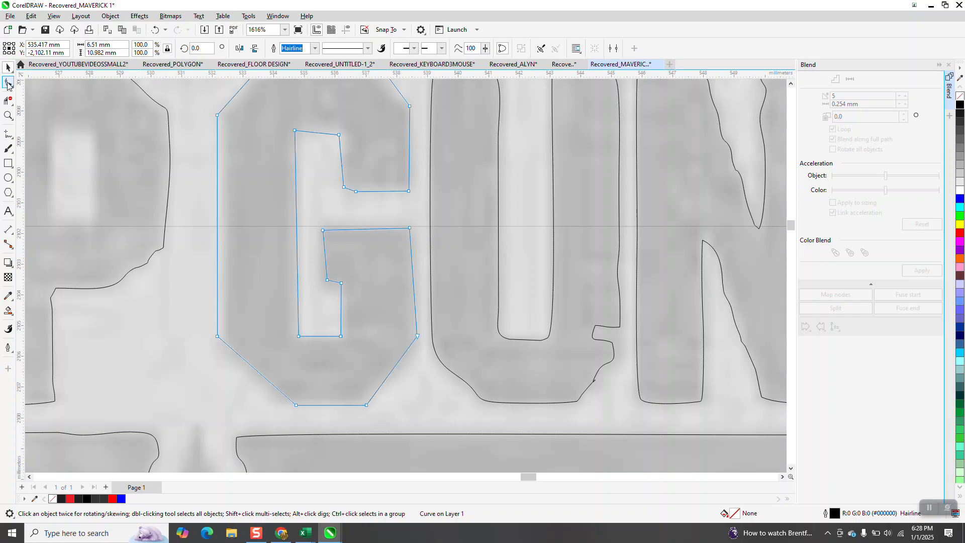
left_click(8, 81)
left_click_drag(341, 148, 341, 147)
left_click(331, 48)
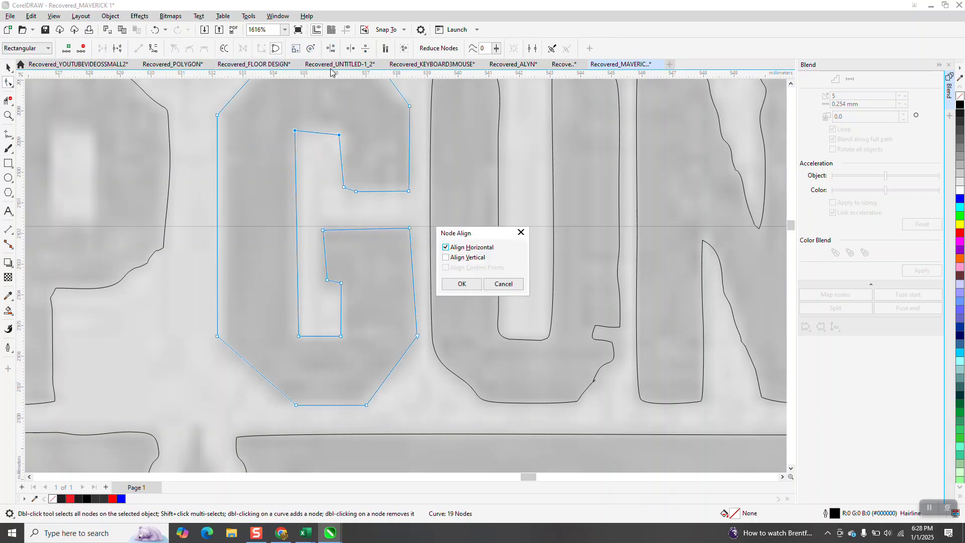
left_click(460, 283)
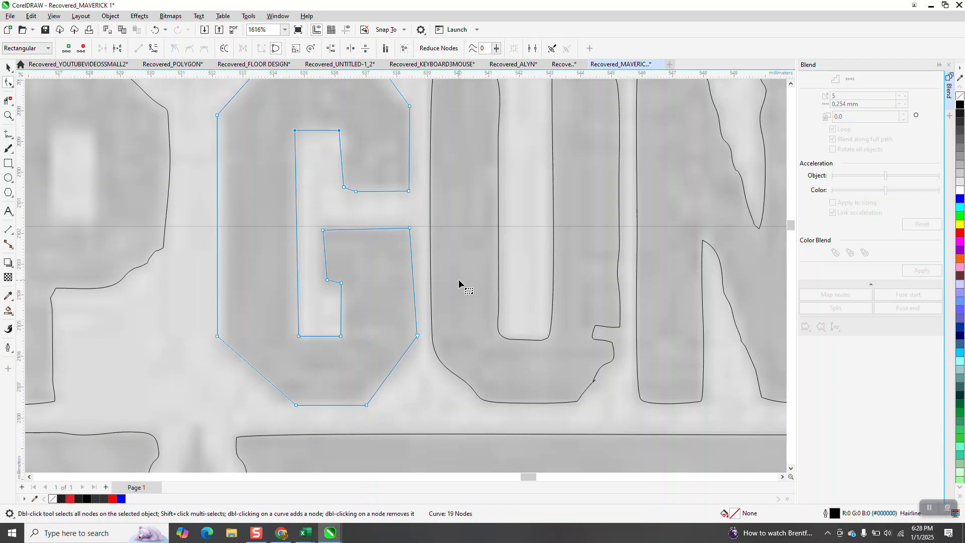
Delete the extra node on the underside of the G's upper arm and horizontally align its two remaining end nodes.
double_click(355, 192)
left_click_drag(420, 173, 333, 201)
left_click(329, 51)
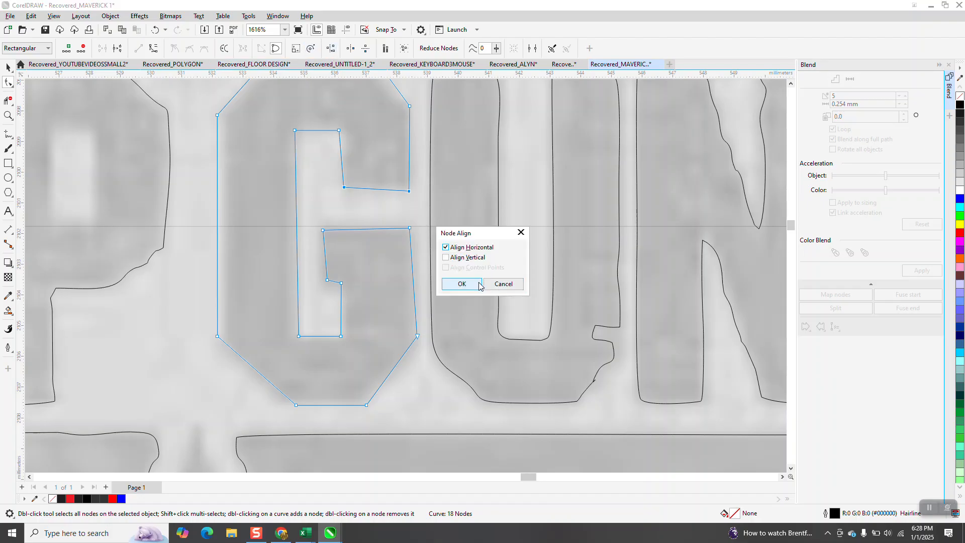
left_click(462, 282)
scroll(382, 198, "down", 3)
scroll(352, 160, "up", 2)
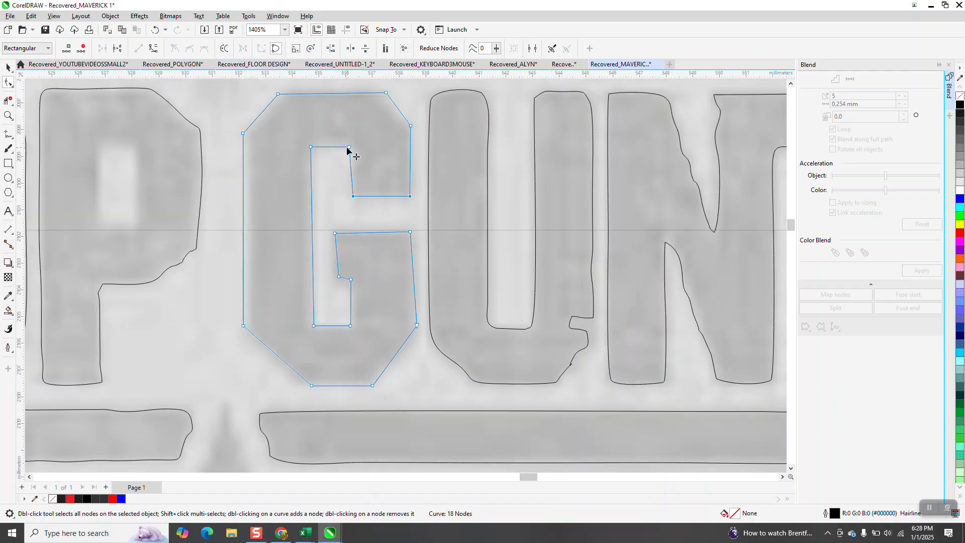
Move the upper-right node of the G's inner opening slightly outward and vertically align it with the node below it.
left_click_drag(350, 149, 357, 148)
left_click_drag(367, 207, 371, 207)
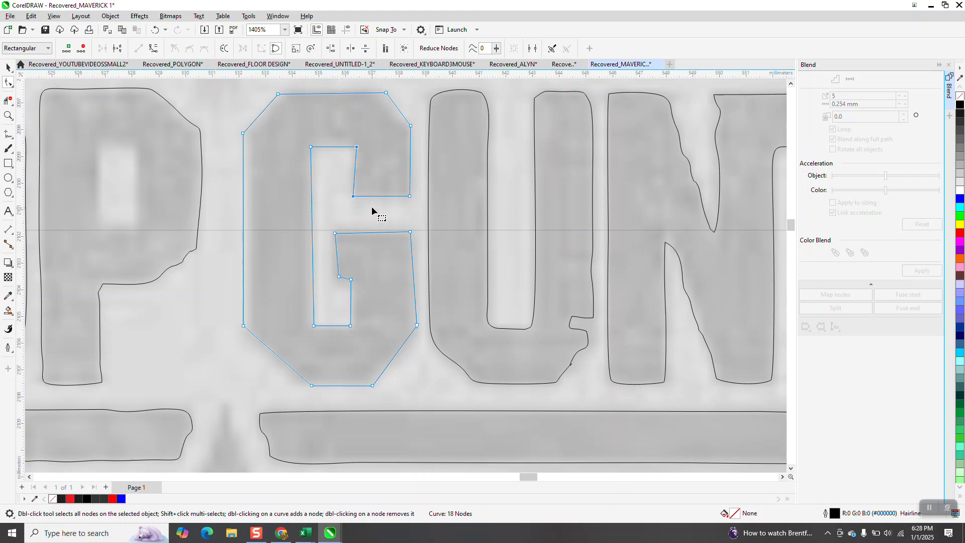
left_click(331, 48)
left_click(446, 257)
left_click(445, 246)
left_click(461, 284)
Horizontally align the G's upper-left and upper-right outer side nodes at the base of its top bevels.
key("z")
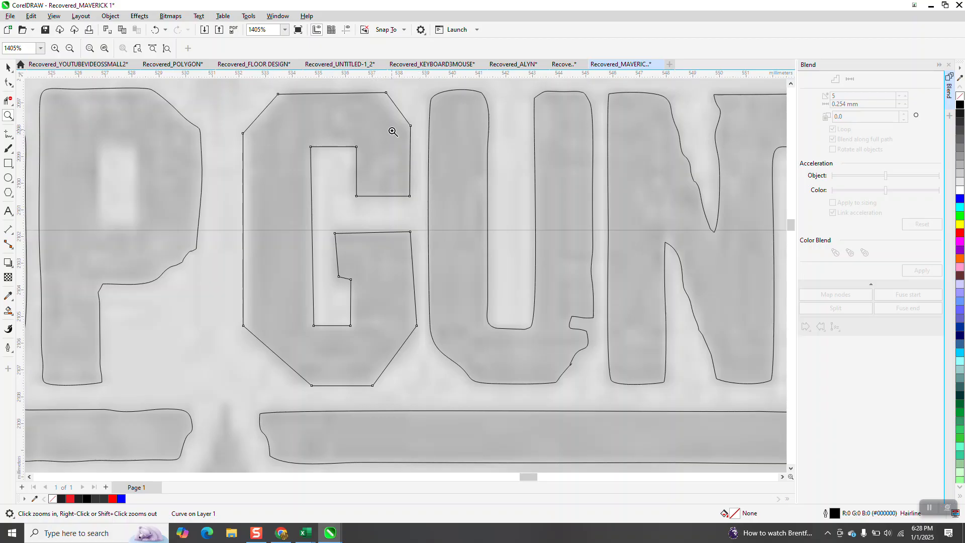
left_click(8, 82)
left_click(409, 126)
left_click_drag(209, 120, 415, 130)
left_click_drag(321, 127, 412, 134)
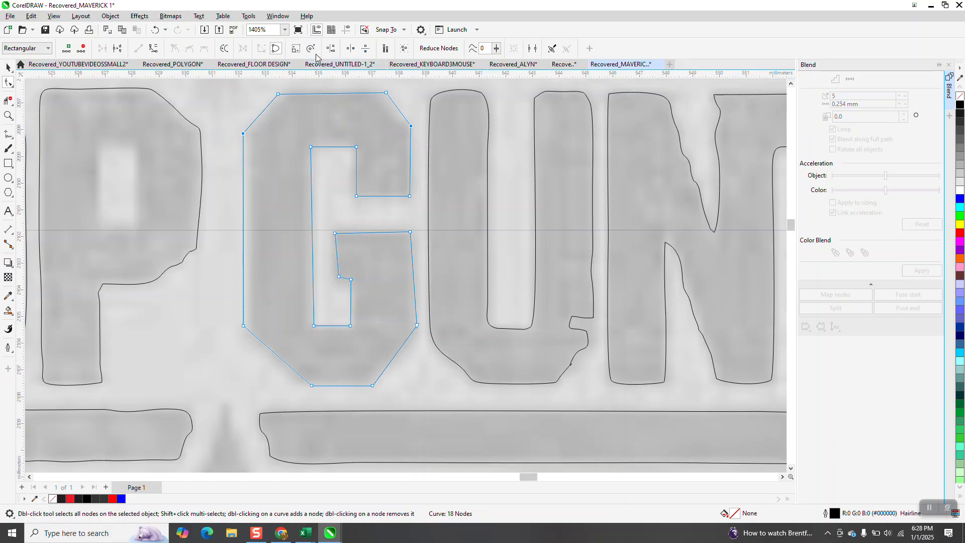
left_click(331, 49)
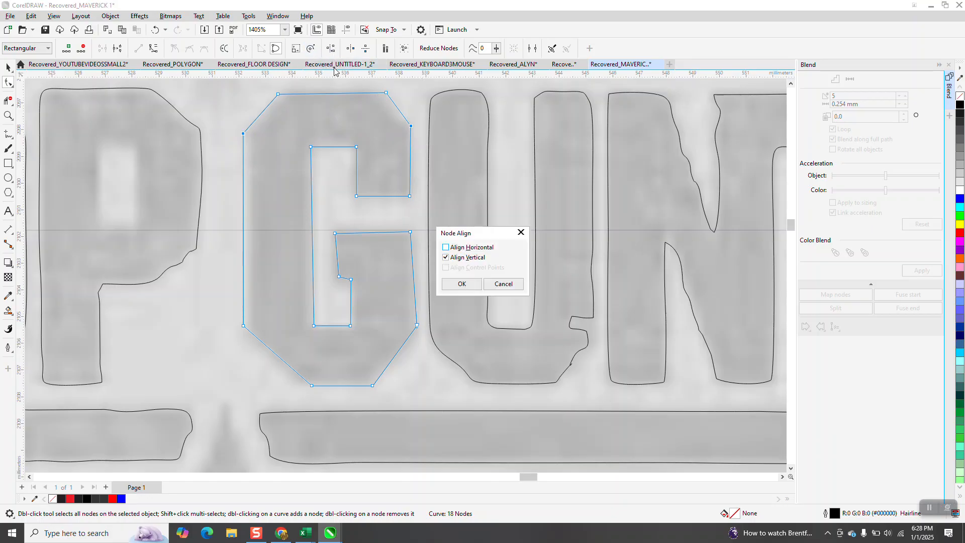
left_click(445, 247)
left_click(445, 256)
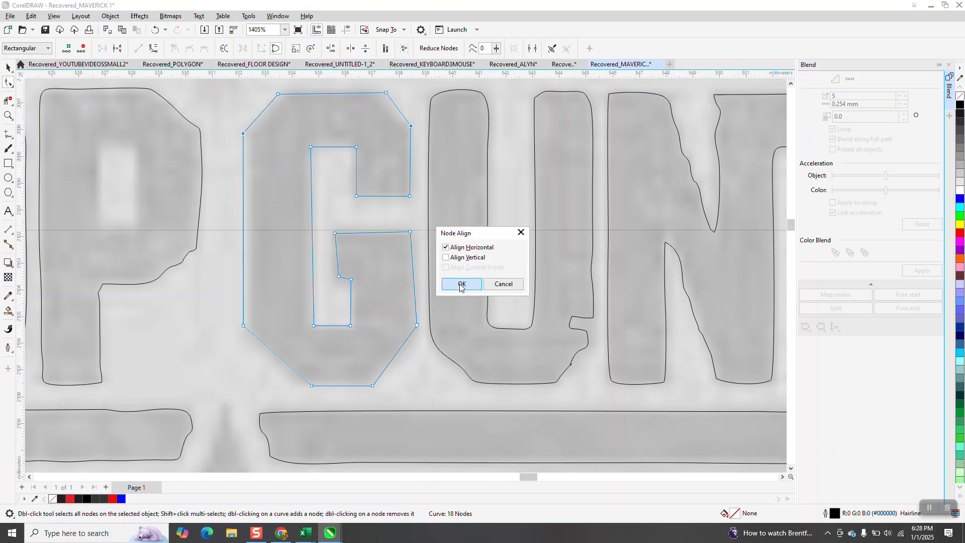
left_click(461, 284)
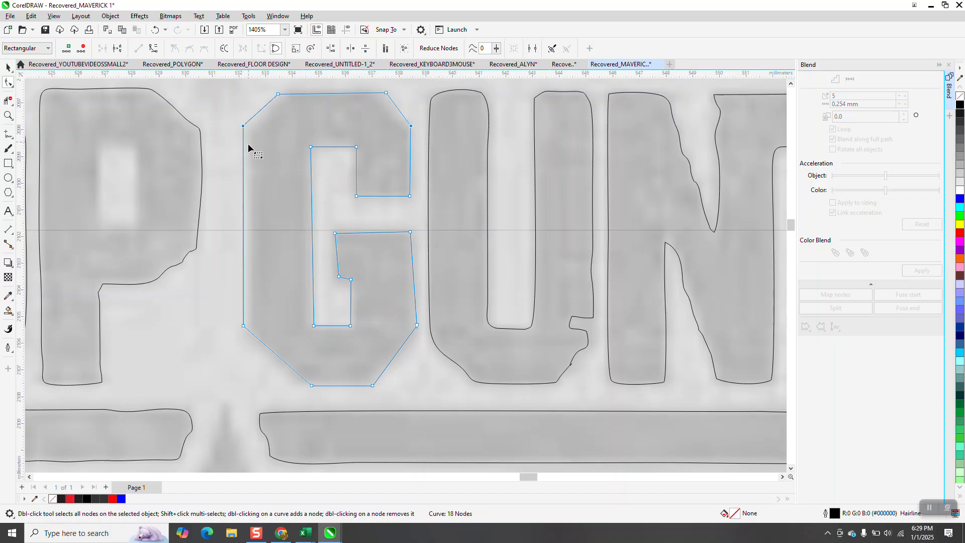
Shift the G's outer left edge slightly inward and vertically align the two outer right nodes of its lower half.
left_click_drag(251, 309, 252, 325)
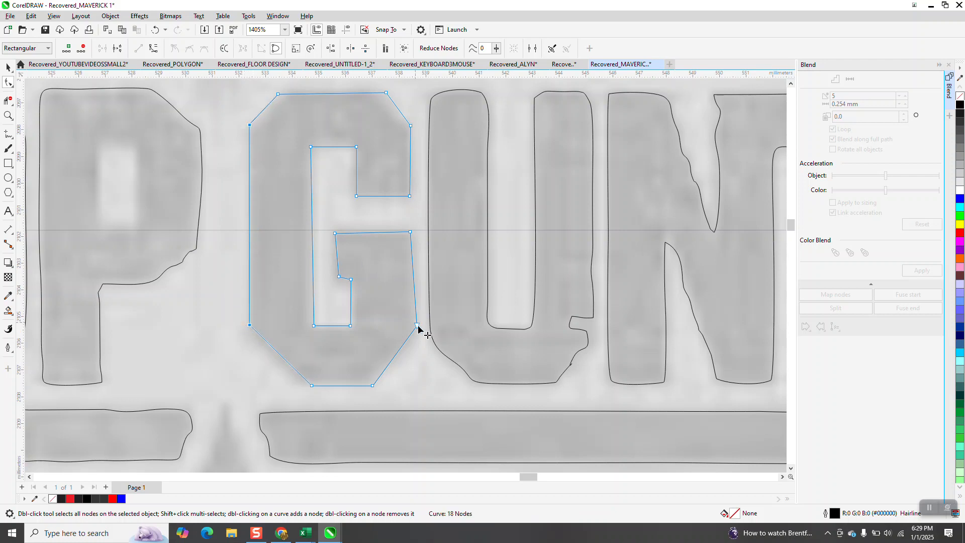
left_click_drag(421, 220, 402, 356)
left_click(311, 48)
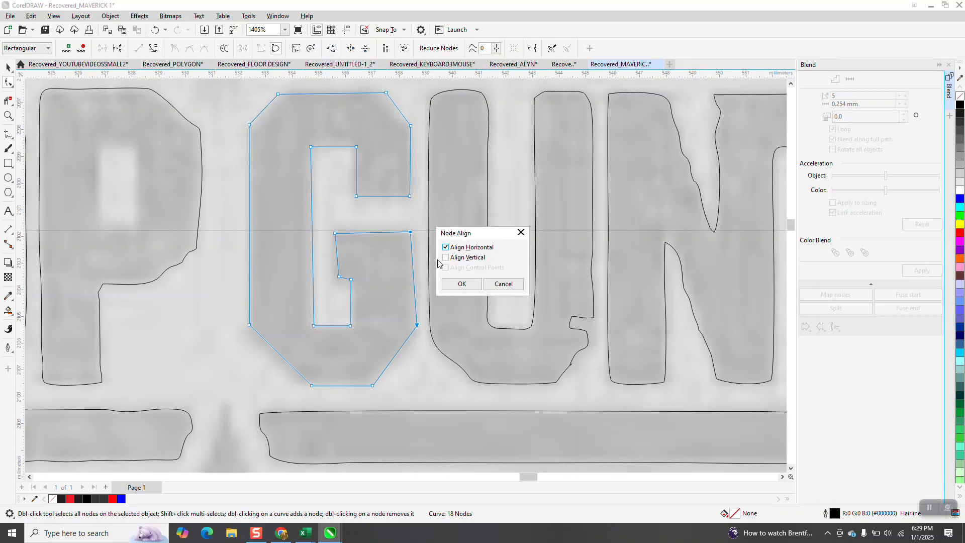
left_click(445, 258)
left_click(445, 247)
left_click(461, 284)
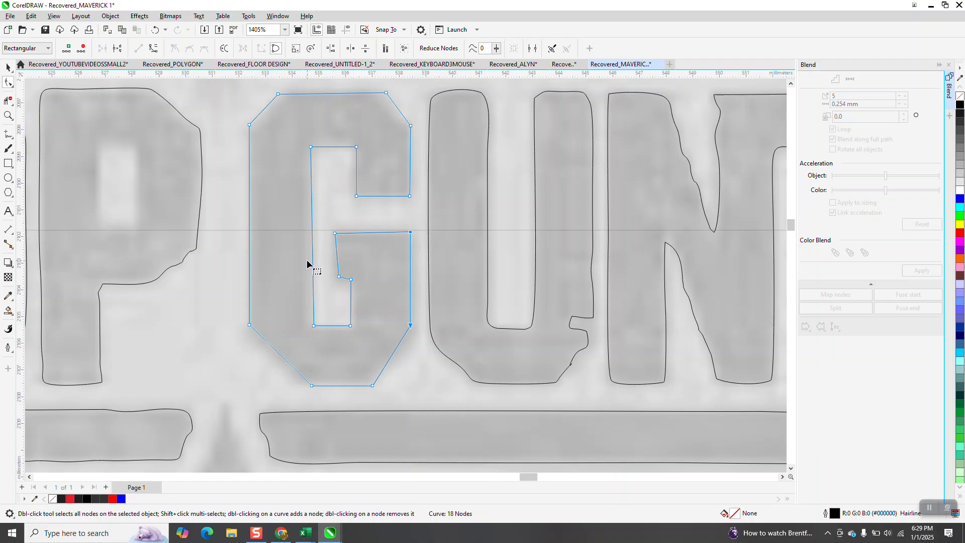
Delete the faded reference image behind the traced Top Gun outlines.
scroll(306, 261, "down", 4)
left_click(8, 67)
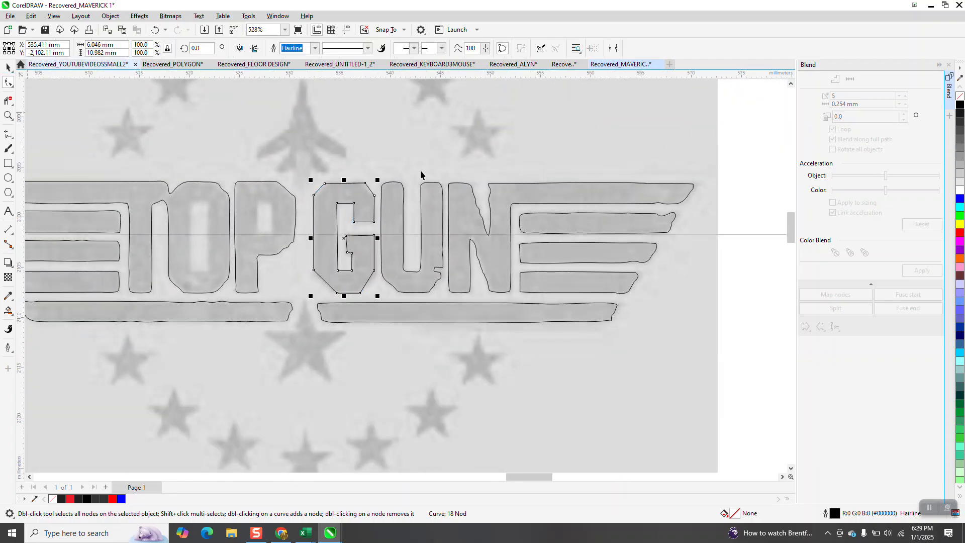
scroll(274, 128, "down", 2)
left_click(567, 169)
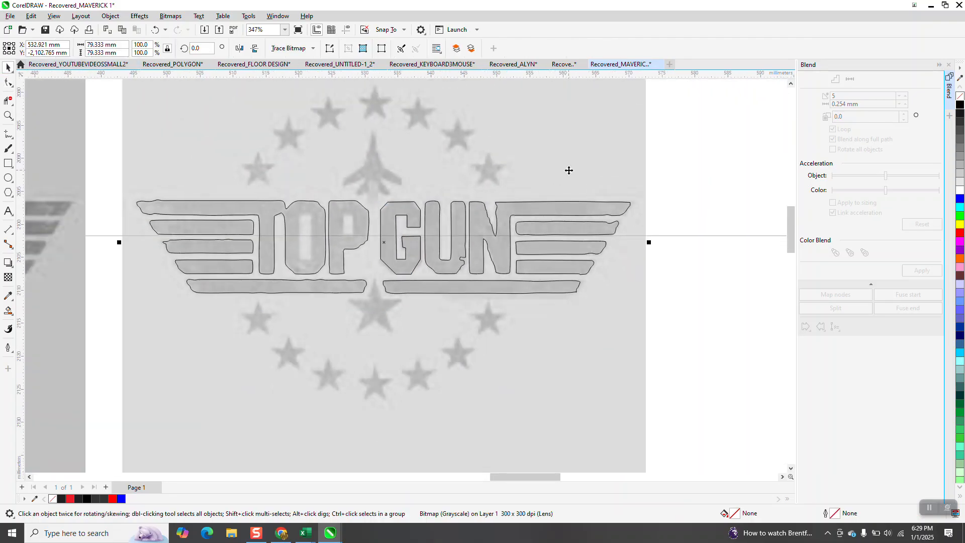
key("XF86Calculator")
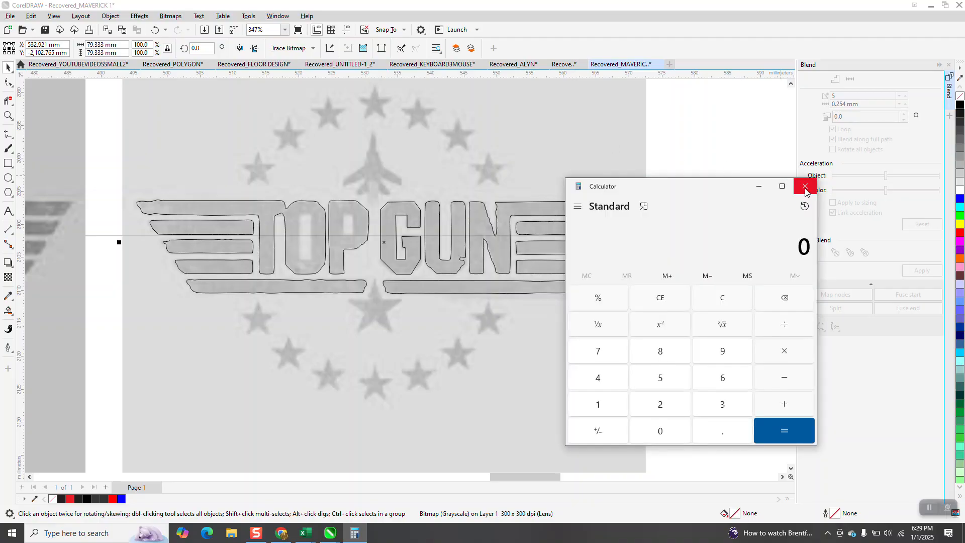
left_click(805, 186)
key("Delete")
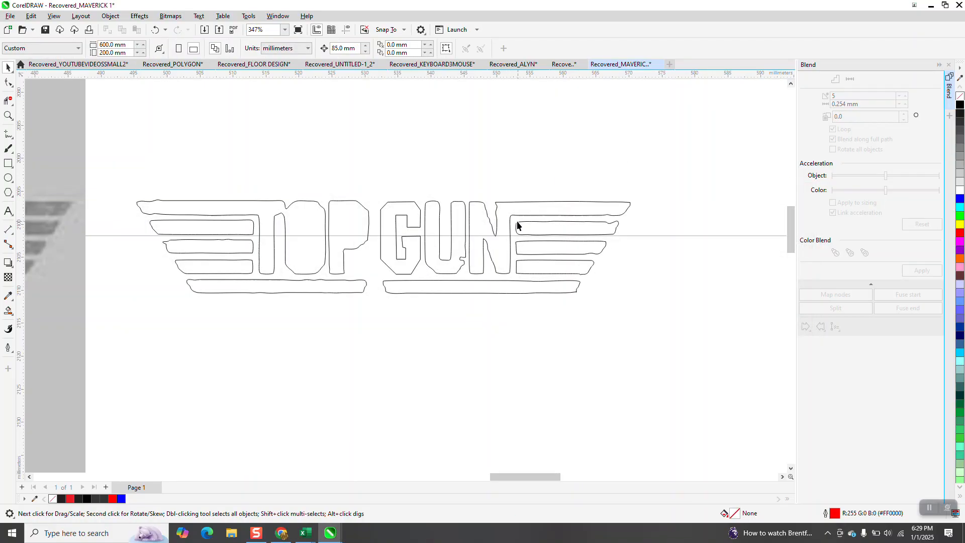
Examine the finished Maverick badge, from the straightened letter and stripe edges out to the full emblem with its ring of stars.
scroll(504, 245, "down", 5)
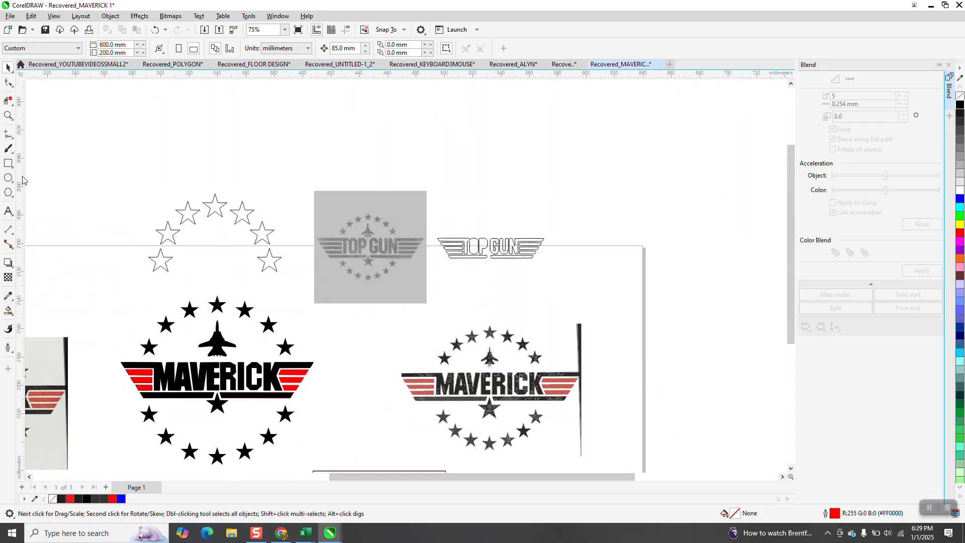
left_click(8, 115)
left_click_drag(234, 360, 300, 395)
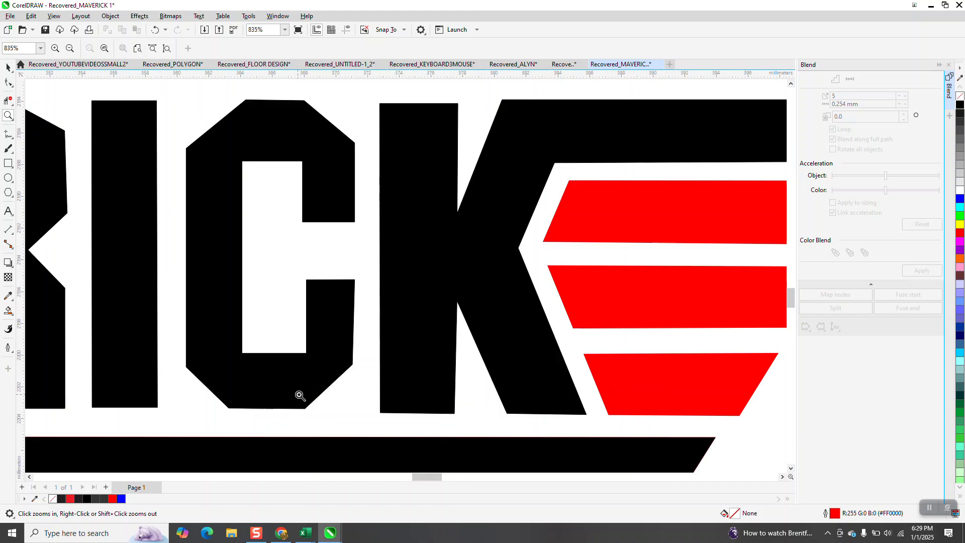
scroll(339, 216, "down", 3)
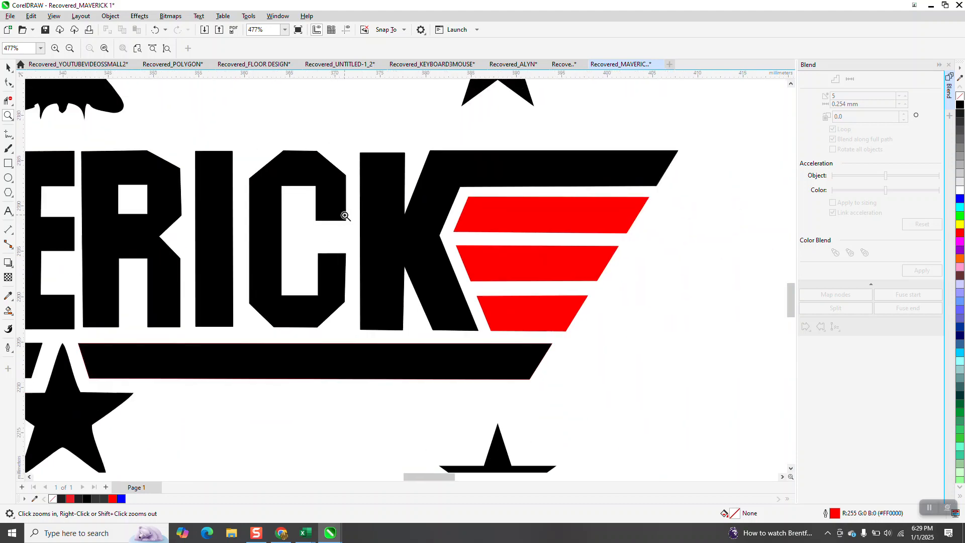
scroll(352, 220, "down", 1)
scroll(395, 217, "down", 1)
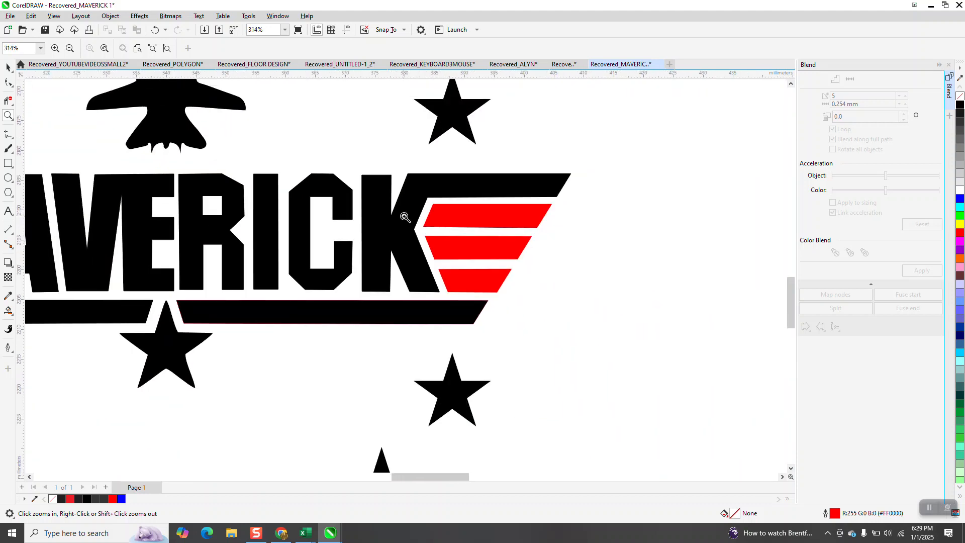
scroll(404, 217, "down", 1)
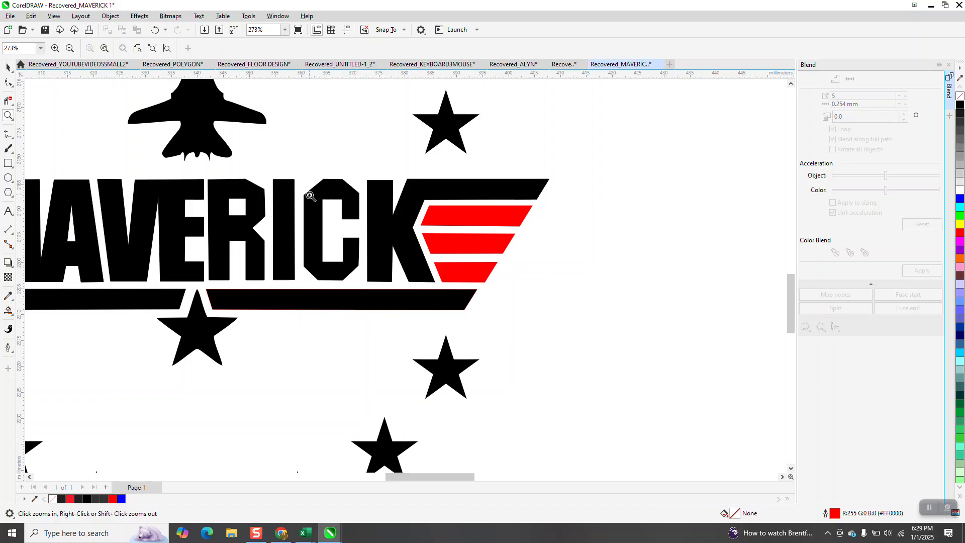
scroll(378, 268, "down", 1)
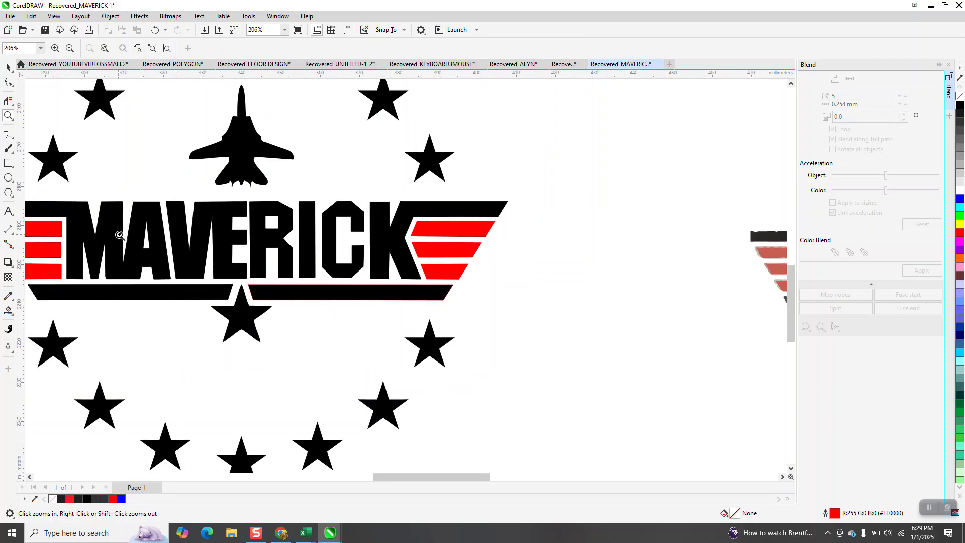
scroll(234, 259, "down", 1)
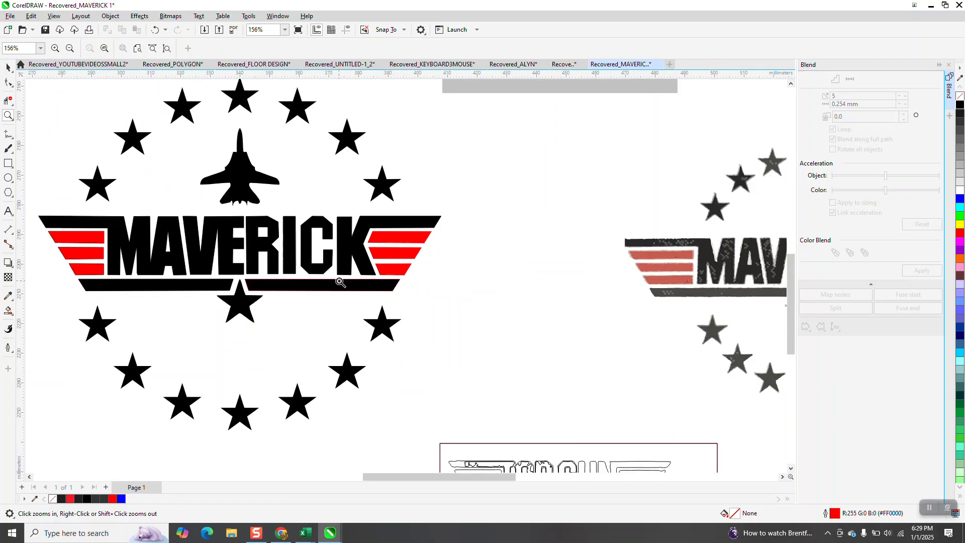
scroll(347, 286, "down", 2)
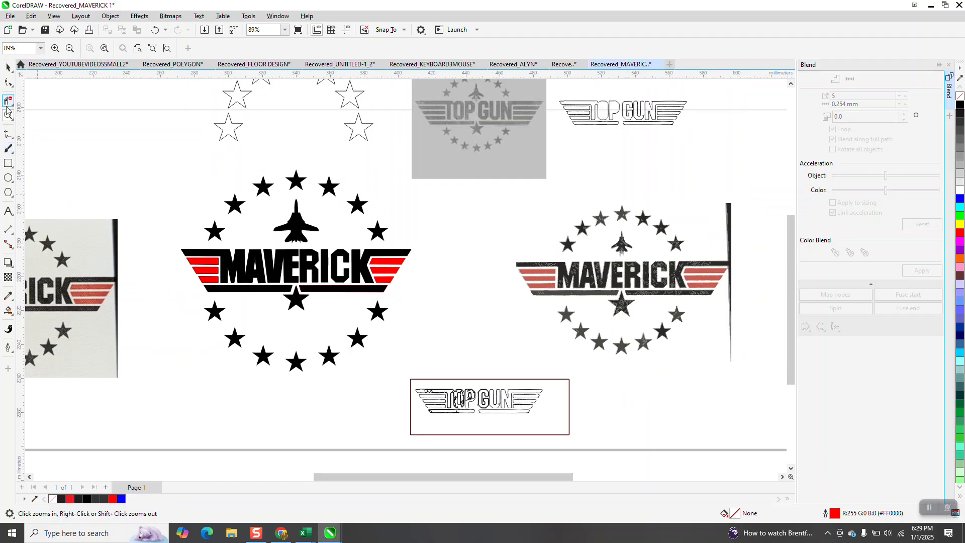
left_click(7, 114)
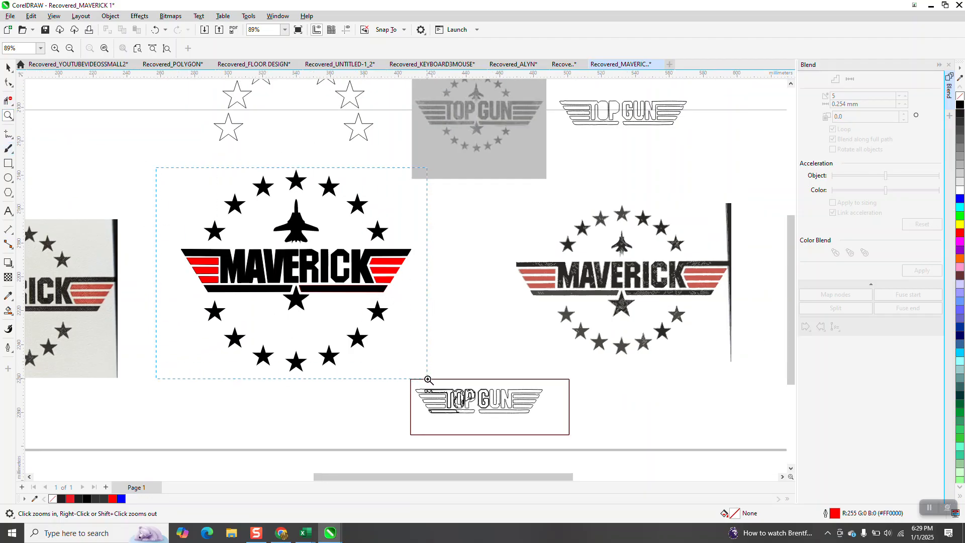